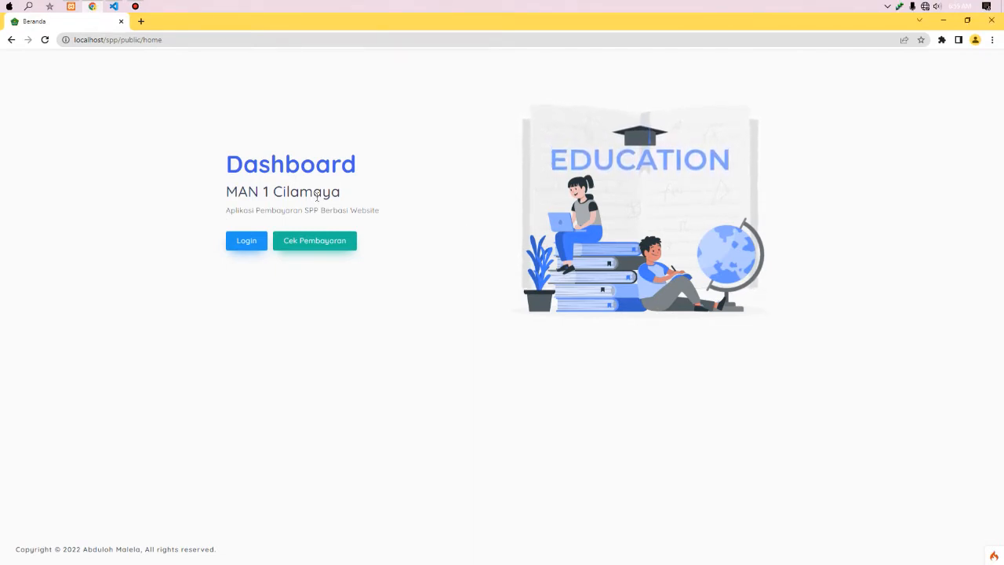
- Open the login page, enter the admin username and a password, and submit
{"action": "left_click", "coordinate": [242, 246]}
{"action": "left_click", "coordinate": [454, 287]}
{"action": "type", "text": "admin"}
{"action": "key", "text": "Tab"}
{"action": "type", "text": "ad"}
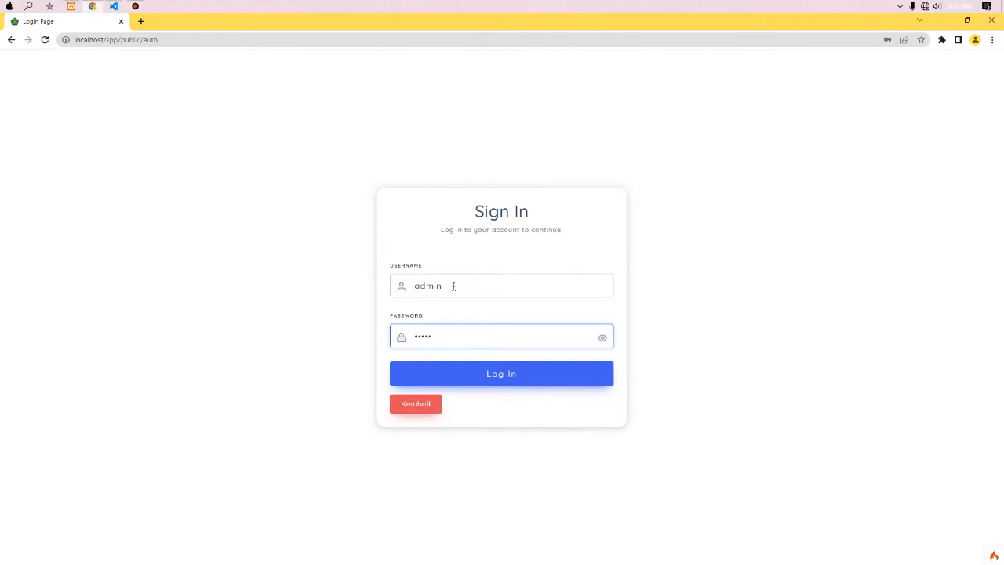
{"action": "type", "text": "min"}
{"action": "key", "text": "BackSpace"}
{"action": "key", "text": "BackSpace"}
{"action": "key", "text": "BackSpace"}
{"action": "key", "text": "BackSpace"}
{"action": "key", "text": "BackSpace"}
{"action": "left_click", "coordinate": [436, 379]}
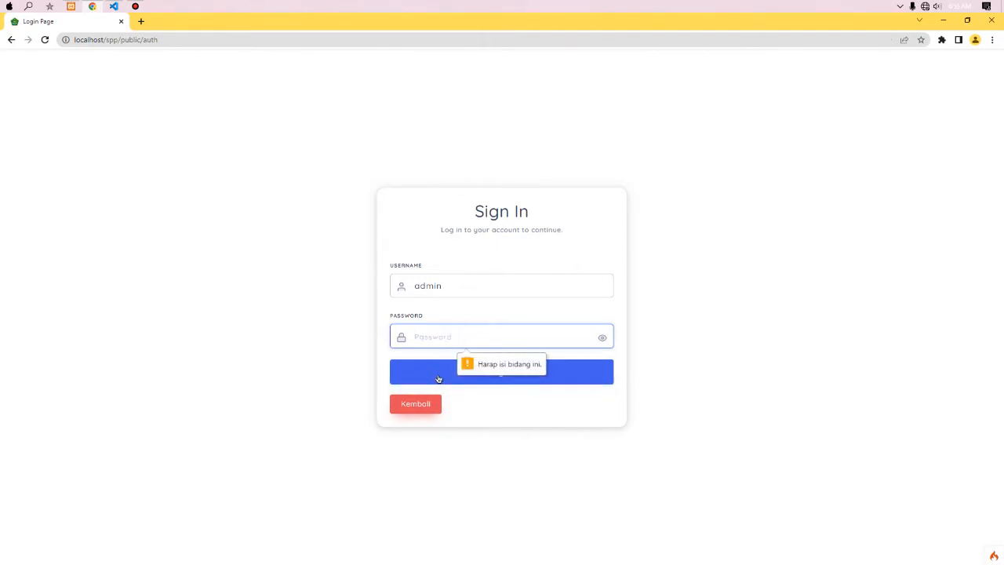
{"action": "left_click", "coordinate": [472, 374]}
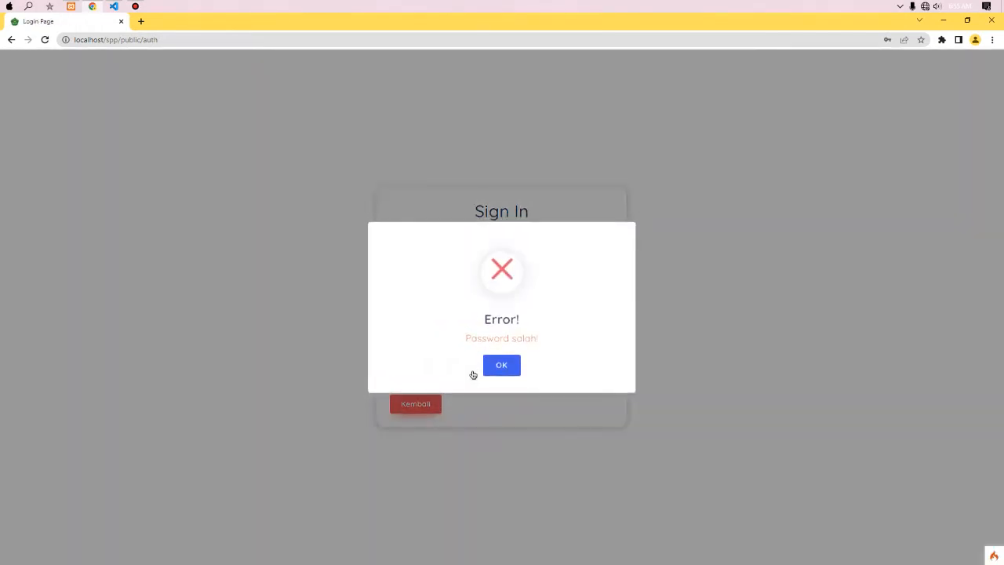
- Dismiss the wrong-password error and sign in again with the correct admin password
{"action": "left_click", "coordinate": [504, 367]}
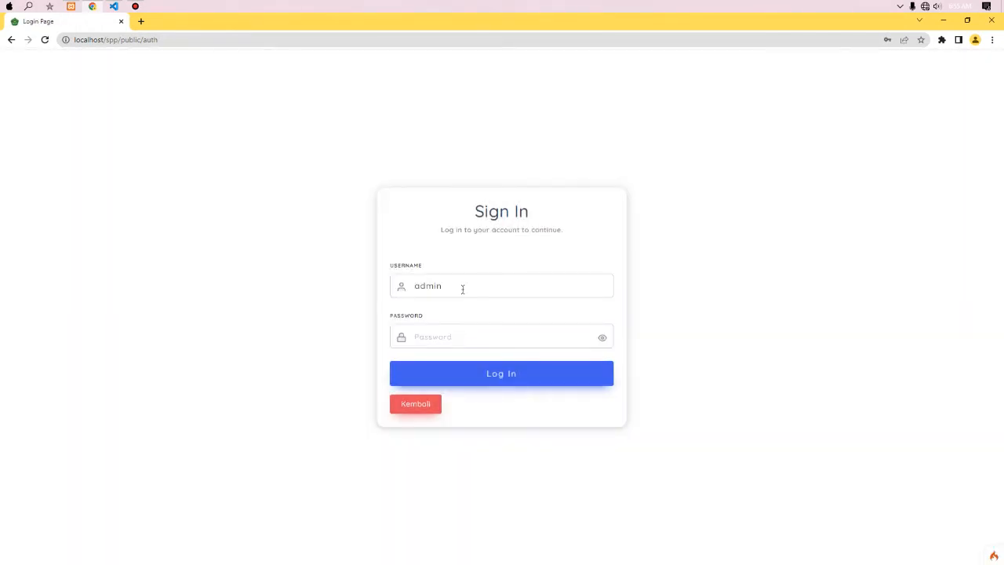
{"action": "left_click", "coordinate": [441, 341]}
{"action": "key", "text": "Return"}
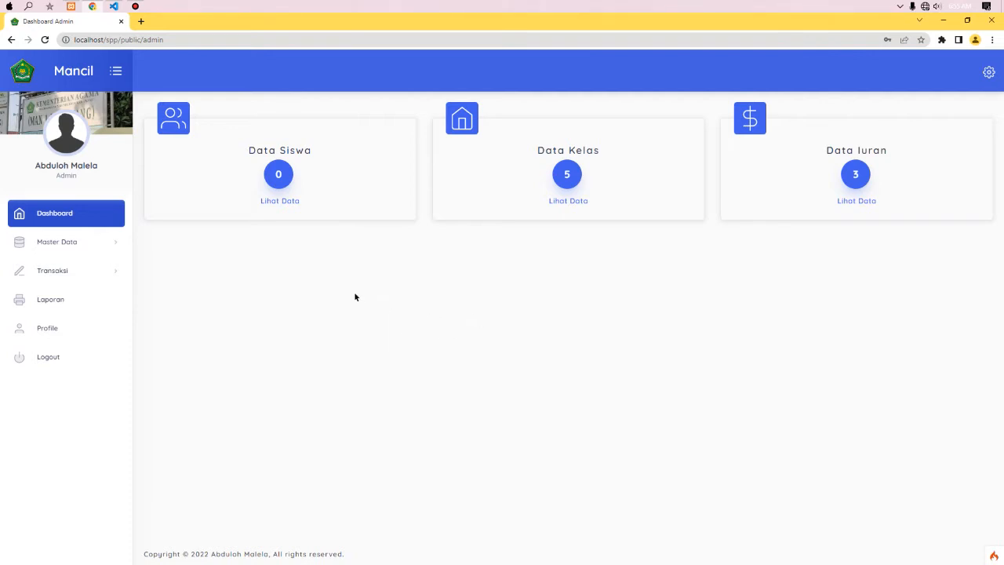
- Expand Master Data and open the Tahun Ajaran academic years list
{"action": "left_click", "coordinate": [116, 249]}
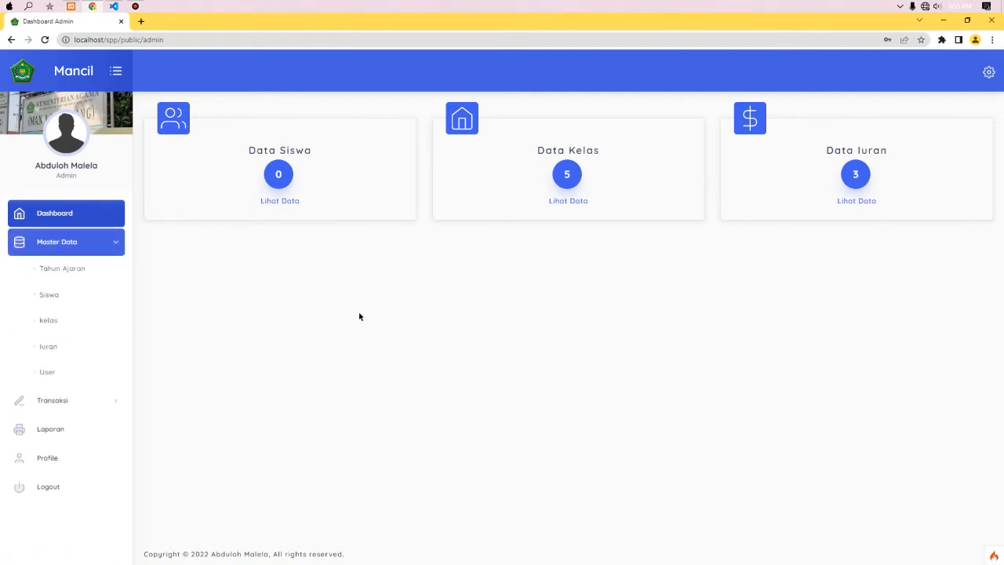
{"action": "left_click", "coordinate": [77, 270]}
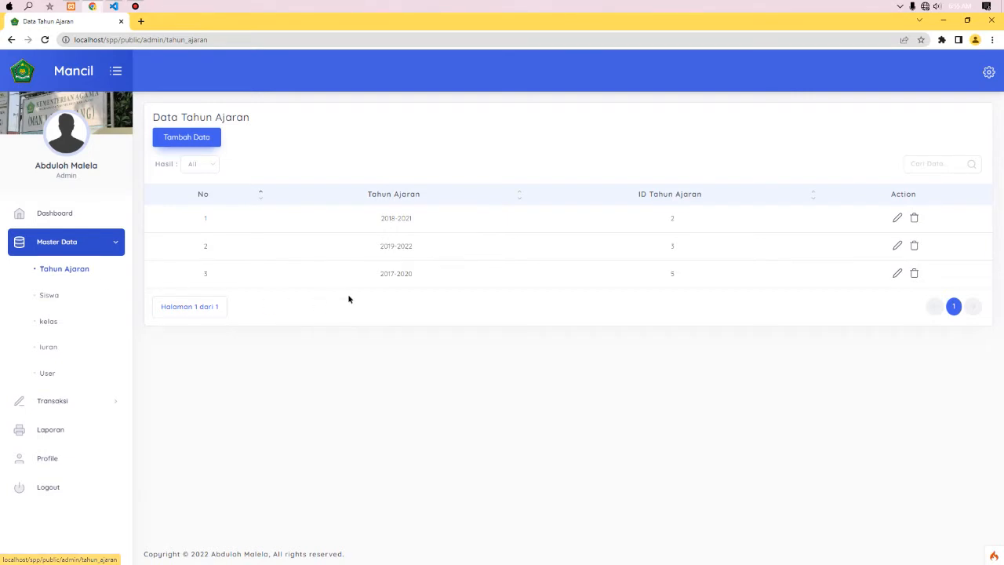
- Look over the 2017-2020, 2018-2021 and 2019-2022 academic year rows
{"action": "left_click", "coordinate": [382, 274]}
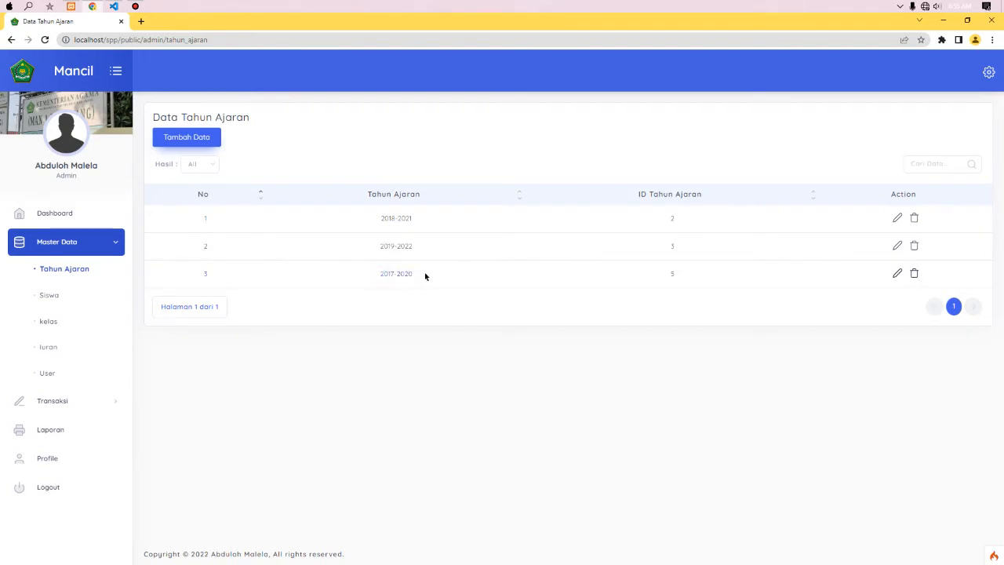
{"action": "left_click", "coordinate": [379, 218]}
{"action": "left_click", "coordinate": [380, 248]}
{"action": "left_click", "coordinate": [455, 321]}
- Open and cancel the Tambah Data academic-year form twice, then go to the Data kelas list
{"action": "left_click", "coordinate": [197, 137]}
{"action": "left_click", "coordinate": [407, 160]}
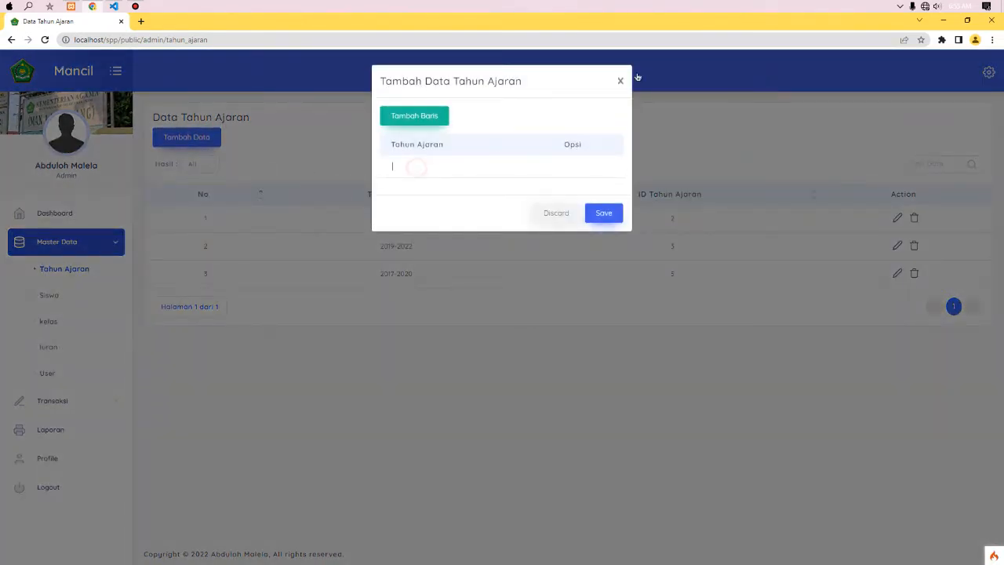
{"action": "left_click", "coordinate": [619, 78]}
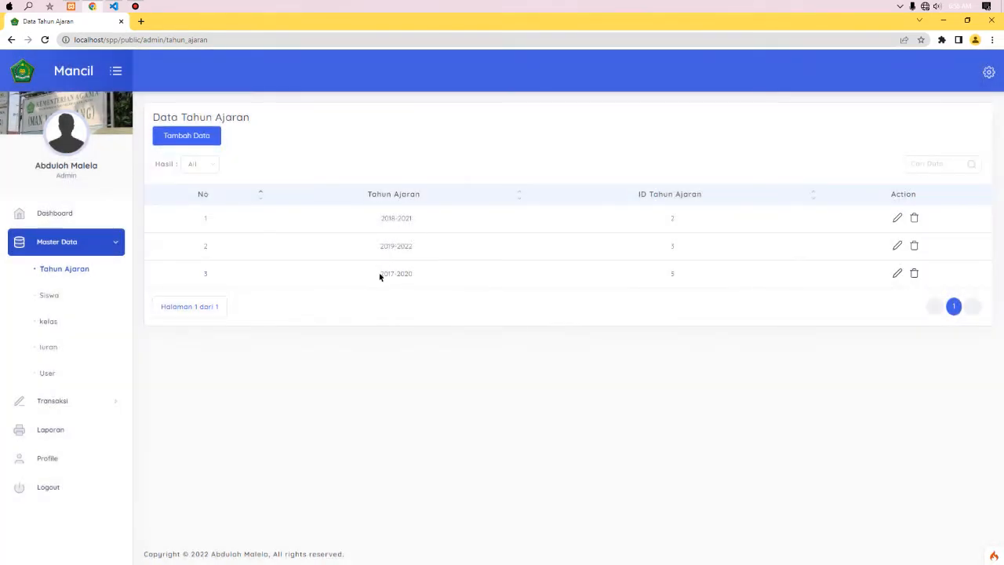
{"action": "left_click", "coordinate": [197, 136]}
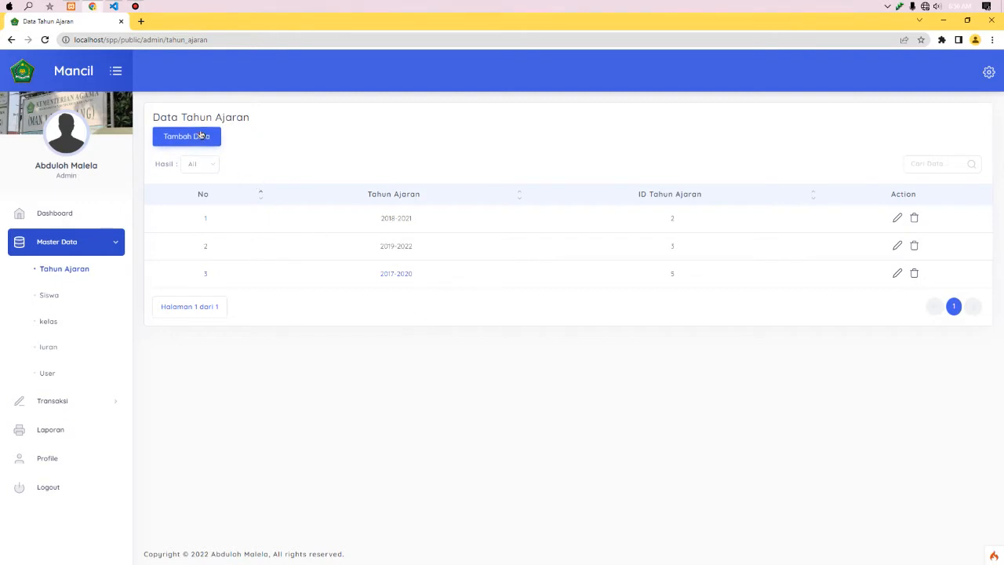
{"action": "left_click", "coordinate": [620, 86]}
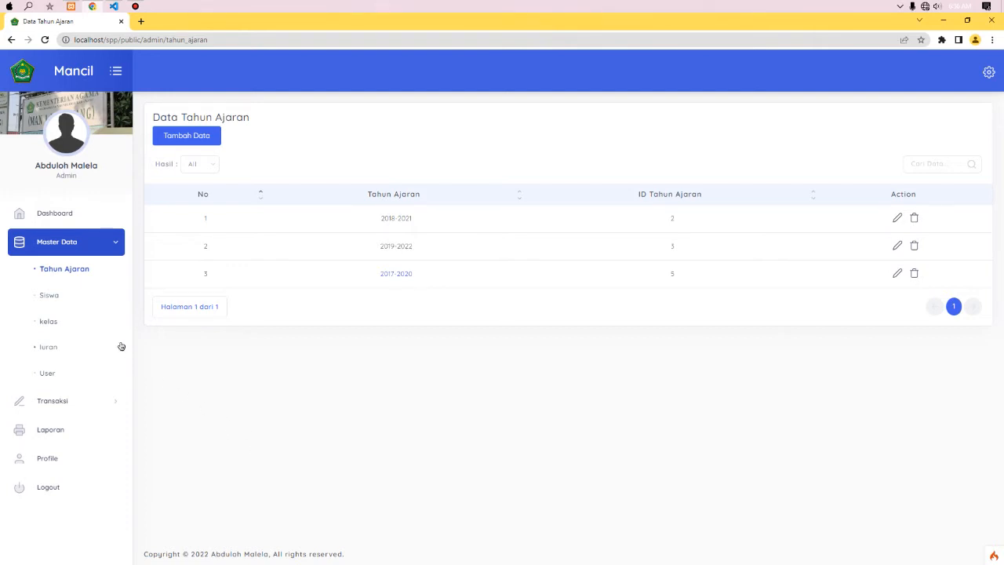
{"action": "left_click", "coordinate": [75, 324]}
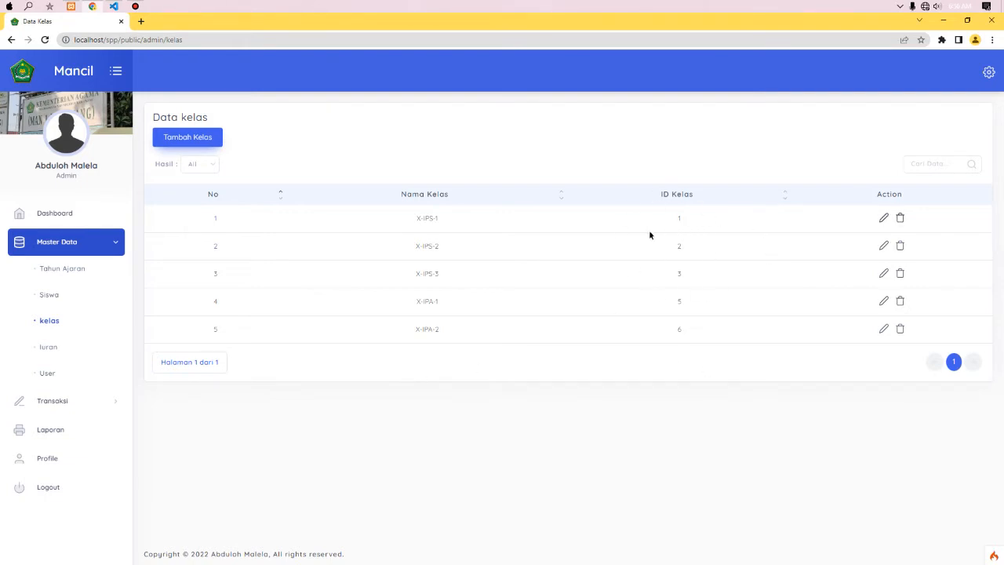
- Open the Tambah Siswa form, scroll through it, then show the Iuran fees list
{"action": "left_click", "coordinate": [61, 299]}
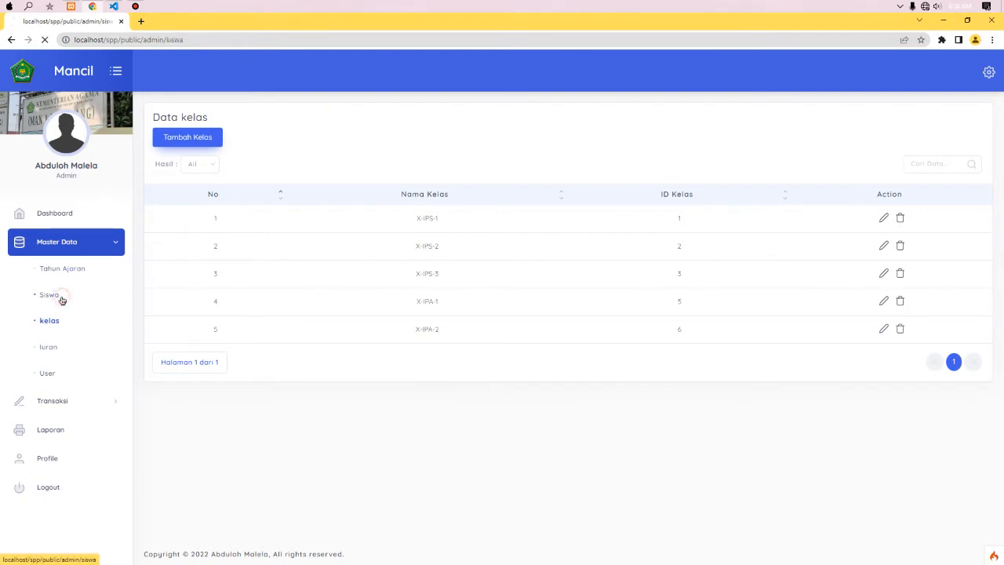
{"action": "left_click", "coordinate": [205, 138]}
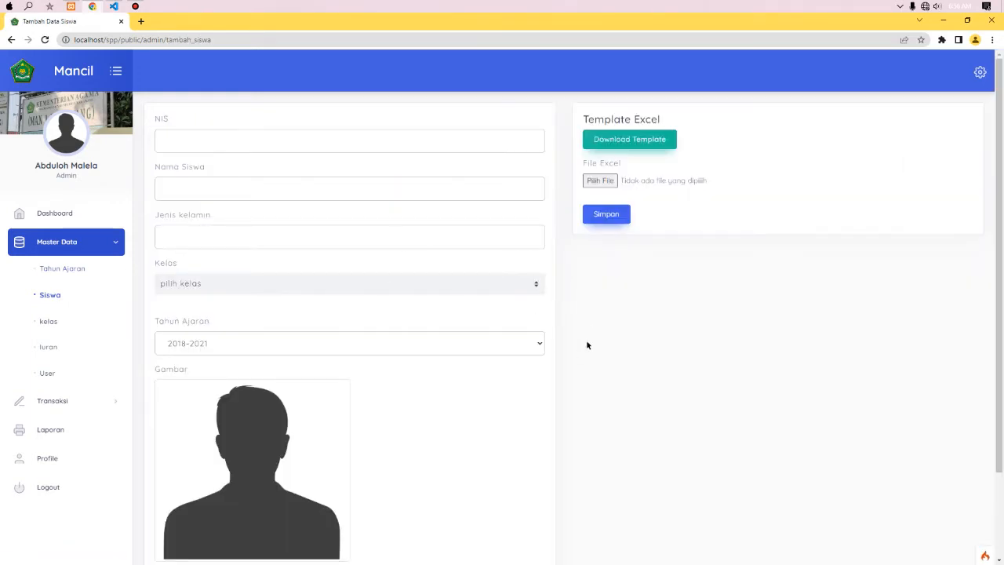
{"action": "scroll", "coordinate": [824, 323], "scroll_direction": "down", "scroll_amount": 3}
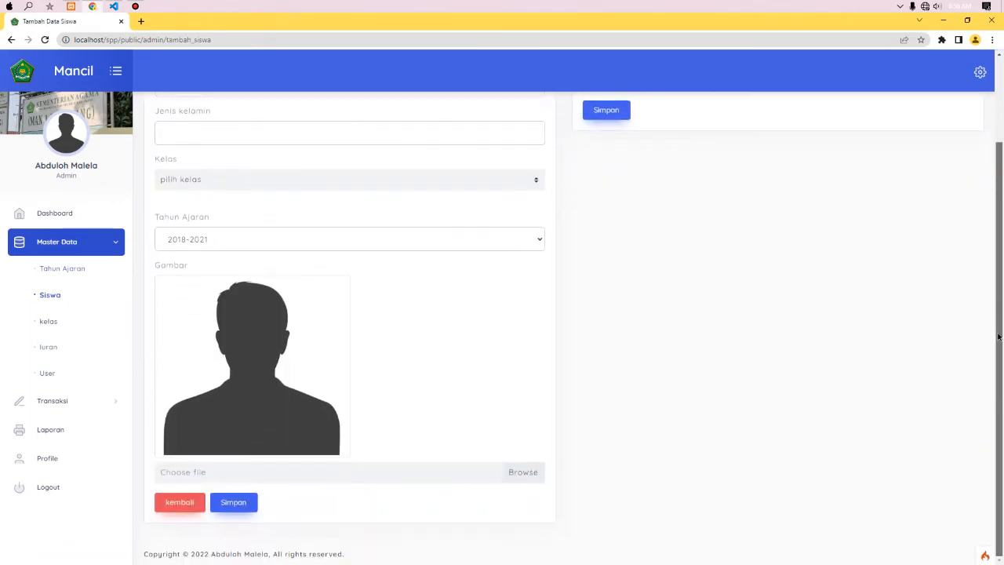
{"action": "scroll", "coordinate": [977, 180], "scroll_direction": "up", "scroll_amount": 3}
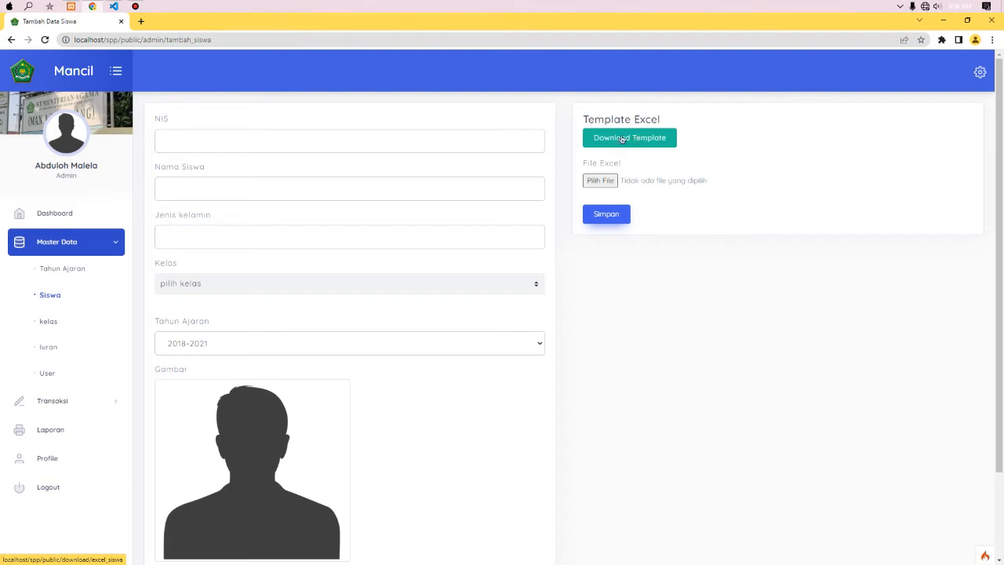
{"action": "left_click", "coordinate": [66, 347]}
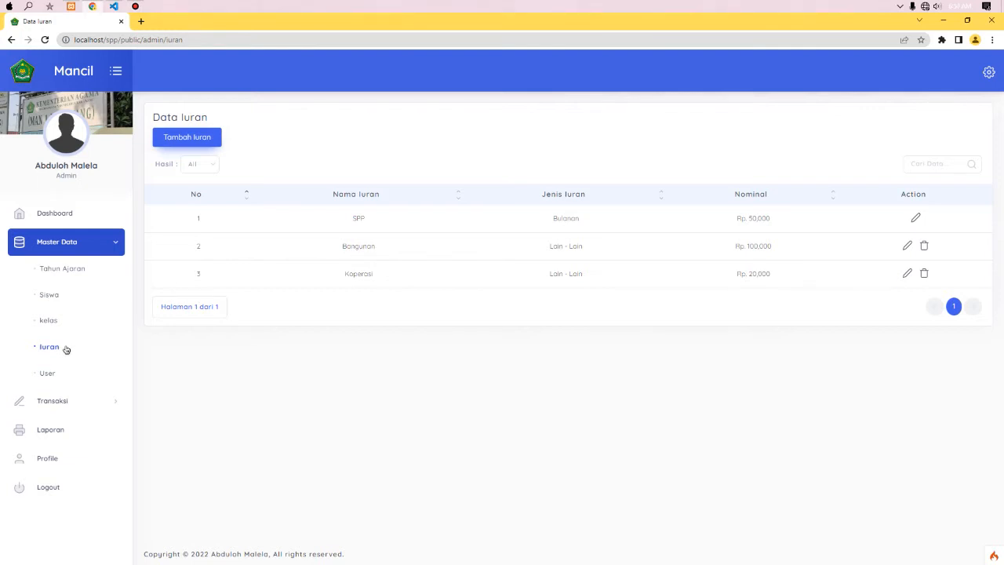
- Look over the Bangunan and Koperasi rows, then open and cancel the Tambah Iuran form
{"action": "left_click", "coordinate": [343, 243]}
{"action": "left_click", "coordinate": [350, 271]}
{"action": "left_click", "coordinate": [206, 143]}
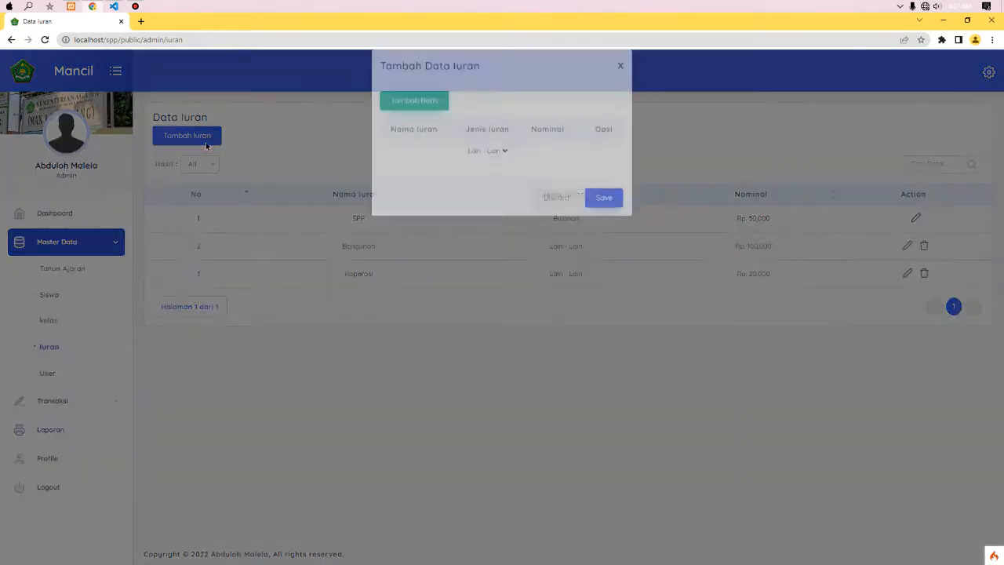
{"action": "left_click", "coordinate": [493, 165]}
{"action": "left_click", "coordinate": [621, 83]}
{"action": "left_click", "coordinate": [621, 83]}
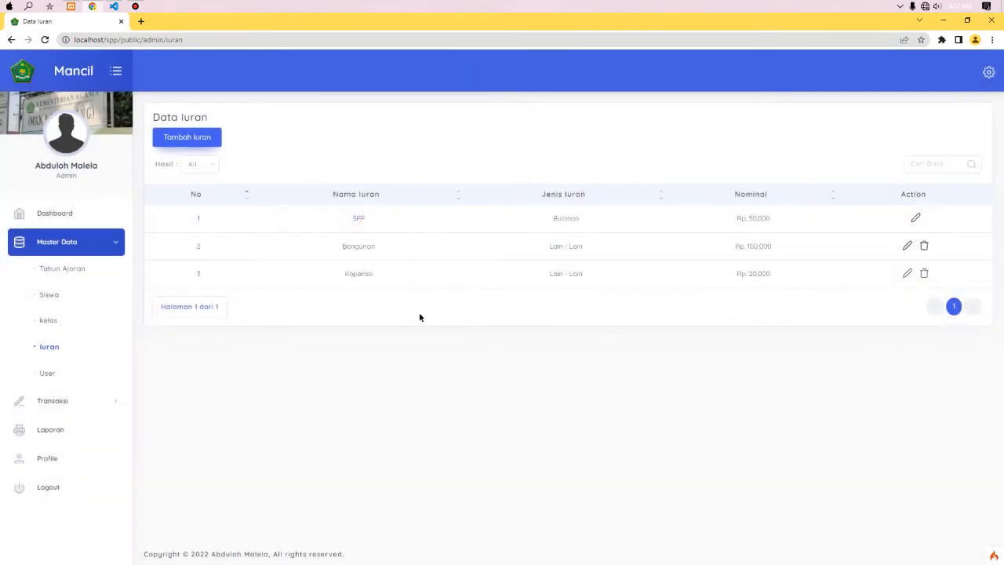
- Open the SPP and Bangunan fee edit forms and close them unchanged, noting SPP's 50,000
{"action": "left_click", "coordinate": [914, 218]}
{"action": "left_click", "coordinate": [449, 185]}
{"action": "left_click", "coordinate": [621, 82]}
{"action": "left_click", "coordinate": [907, 245]}
{"action": "left_click", "coordinate": [621, 80]}
{"action": "double_click", "coordinate": [755, 219]}
{"action": "left_click", "coordinate": [437, 380]}
- Expand and collapse the Transaksi section, then go to the Siswa page
{"action": "left_click", "coordinate": [112, 405]}
{"action": "left_click", "coordinate": [113, 406]}
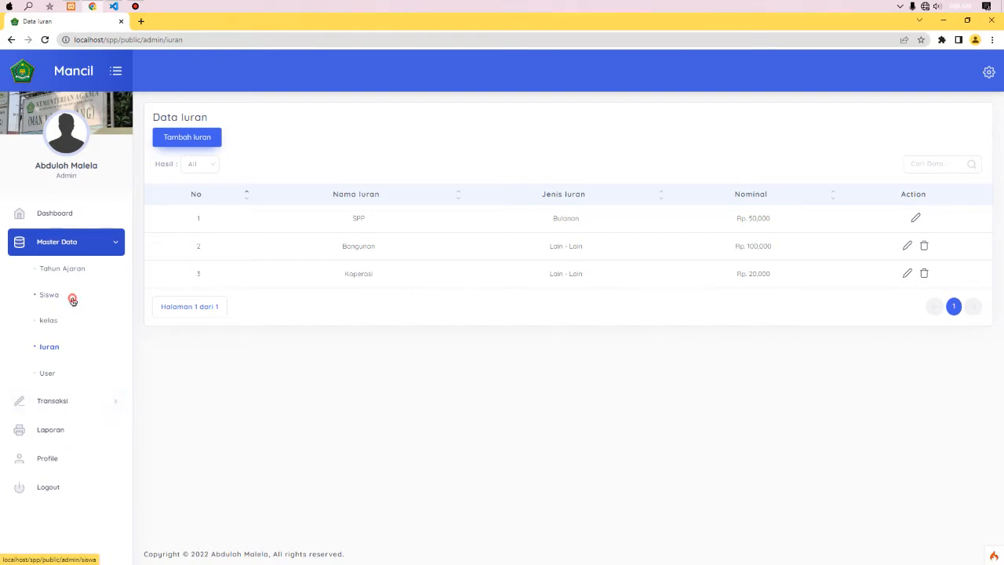
{"action": "left_click", "coordinate": [69, 297]}
- Download template.xlsx from the Tambah Siswa form and open it in Excel
{"action": "left_click", "coordinate": [199, 135]}
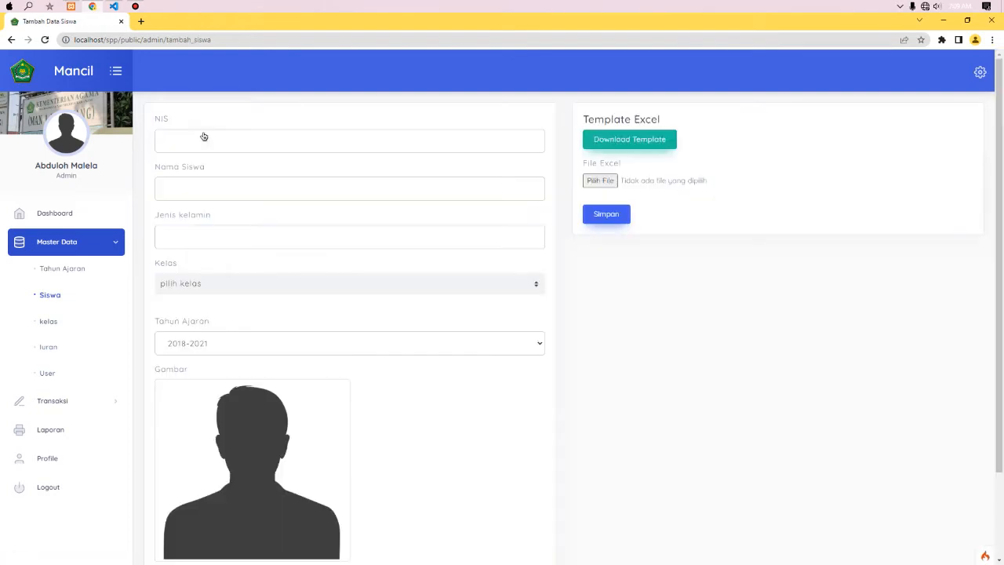
{"action": "left_click", "coordinate": [640, 137]}
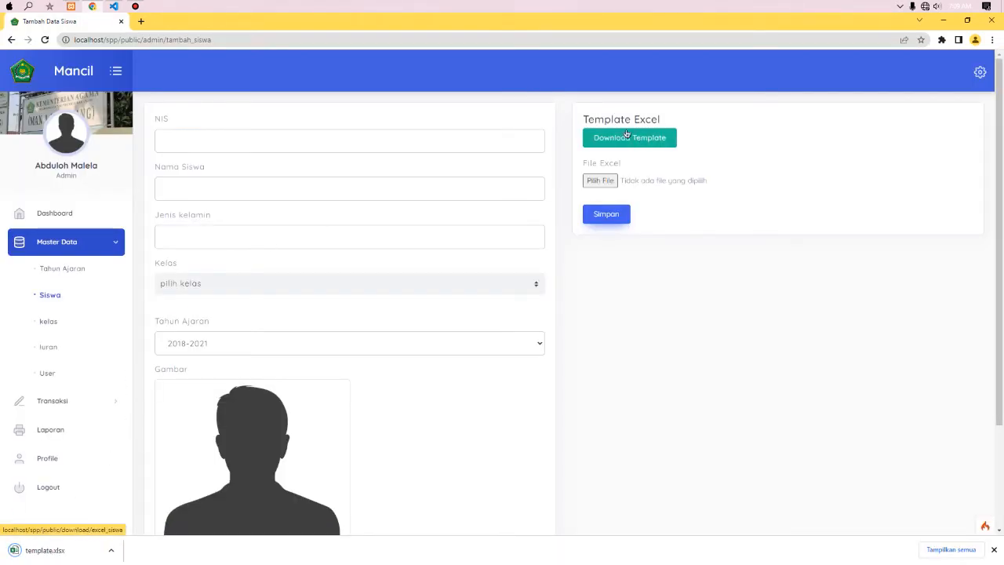
{"action": "left_click", "coordinate": [56, 549]}
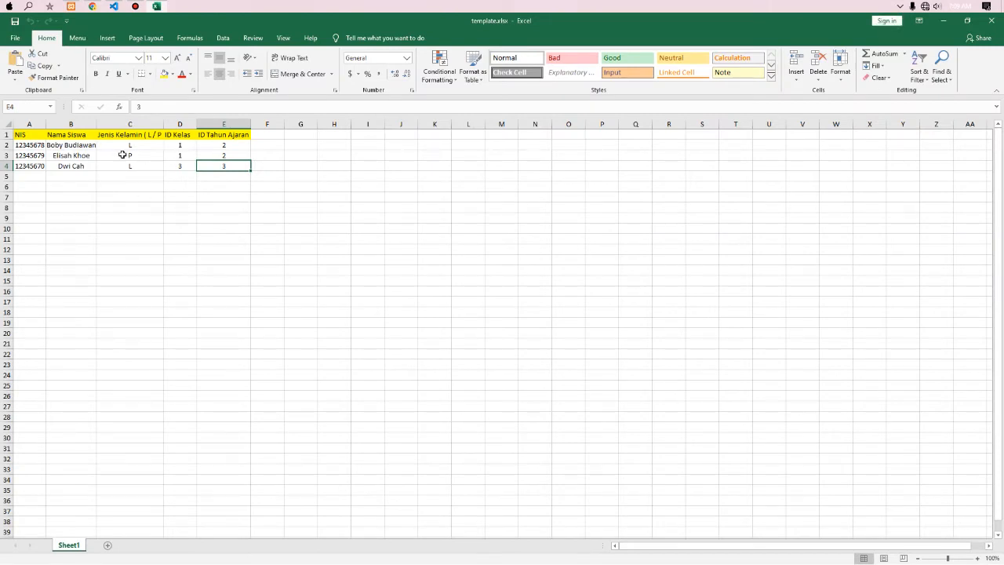
- Compare the template's first student row with the Data kelas list opened in a new tab
{"action": "left_click", "coordinate": [67, 145]}
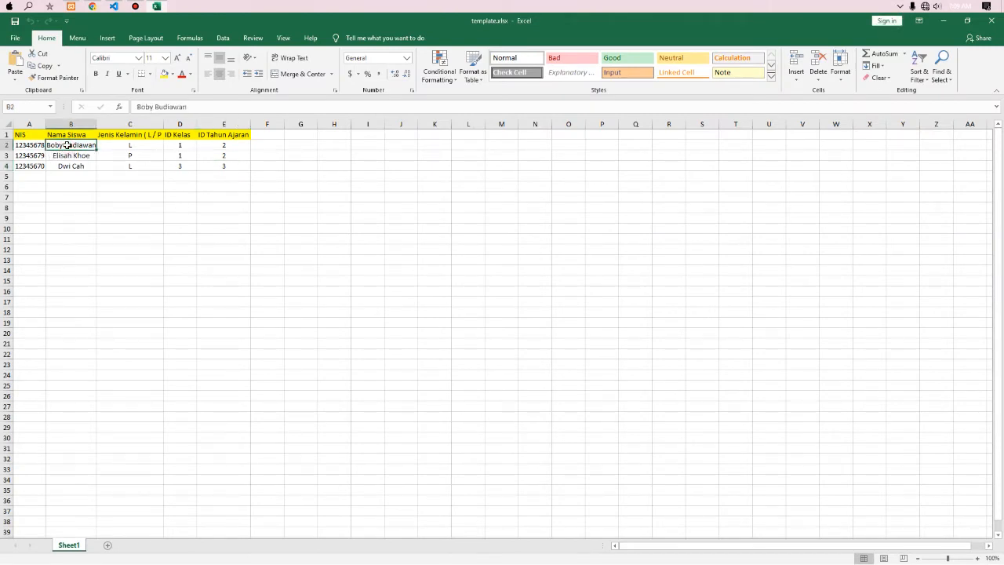
{"action": "left_click", "coordinate": [93, 7]}
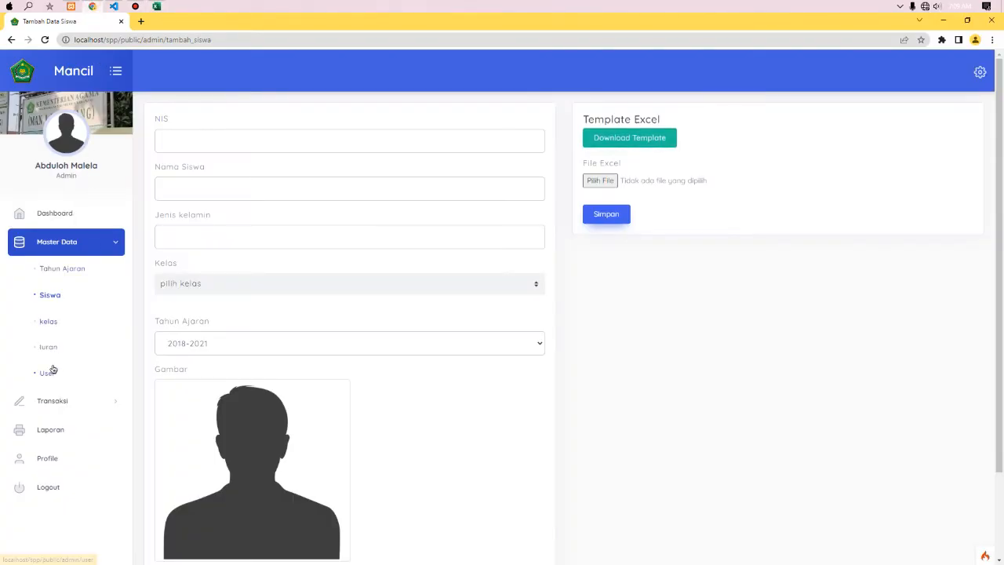
{"action": "middle_click", "coordinate": [48, 321]}
{"action": "left_click", "coordinate": [169, 21]}
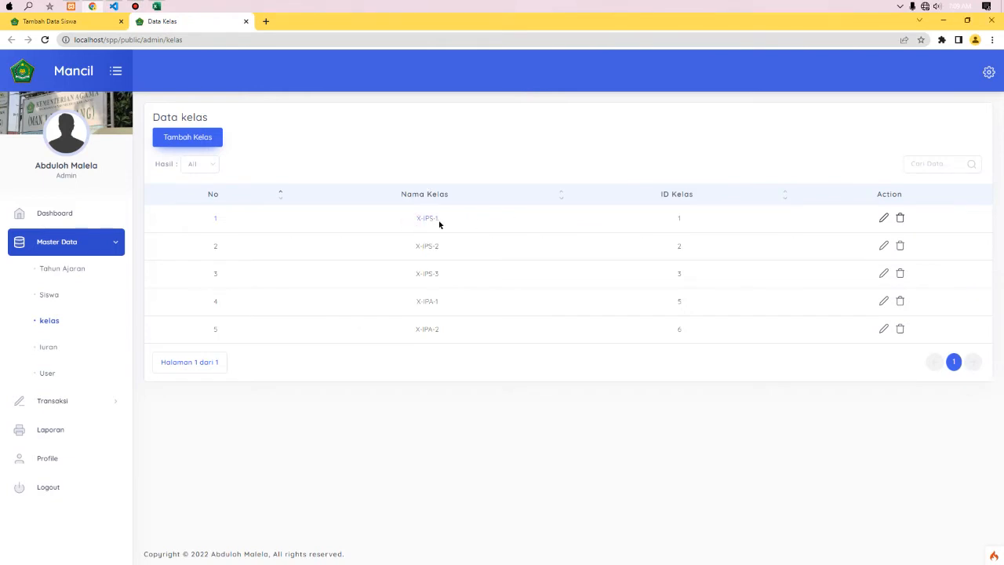
{"action": "left_click", "coordinate": [89, 23]}
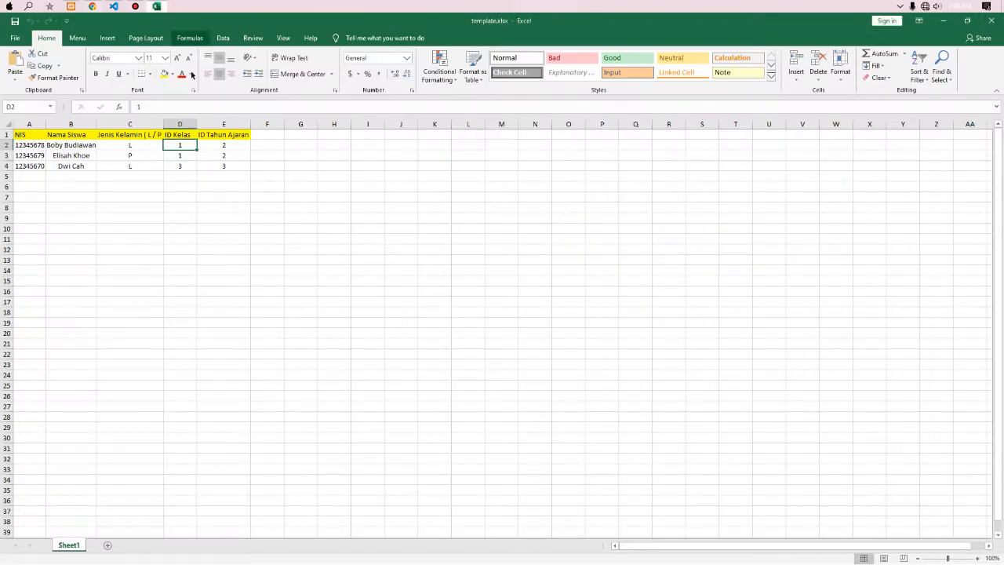
- Check the first student's academic-year ID and open the academic years list in a new tab
{"action": "left_click", "coordinate": [157, 6]}
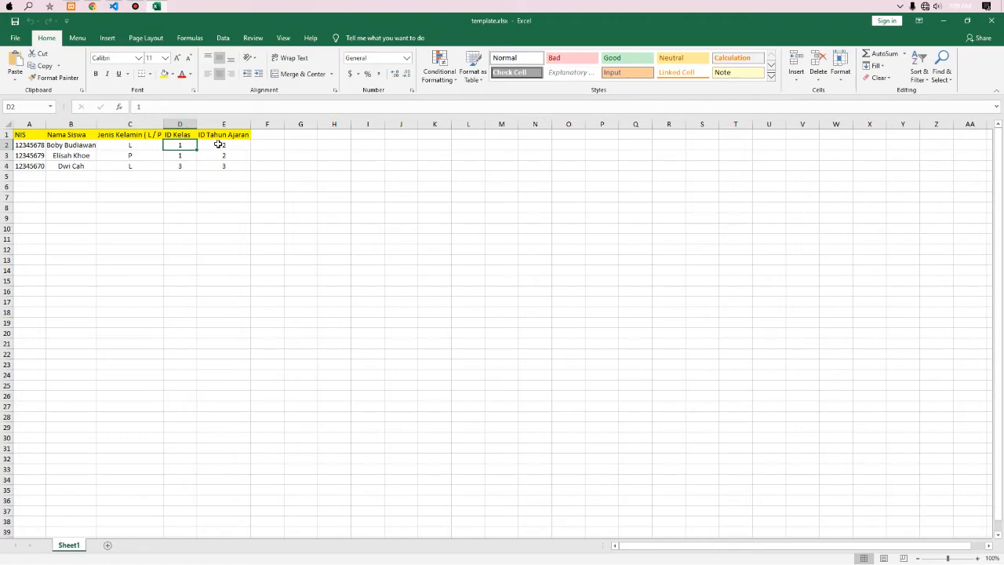
{"action": "left_click", "coordinate": [220, 146]}
{"action": "left_click", "coordinate": [94, 7]}
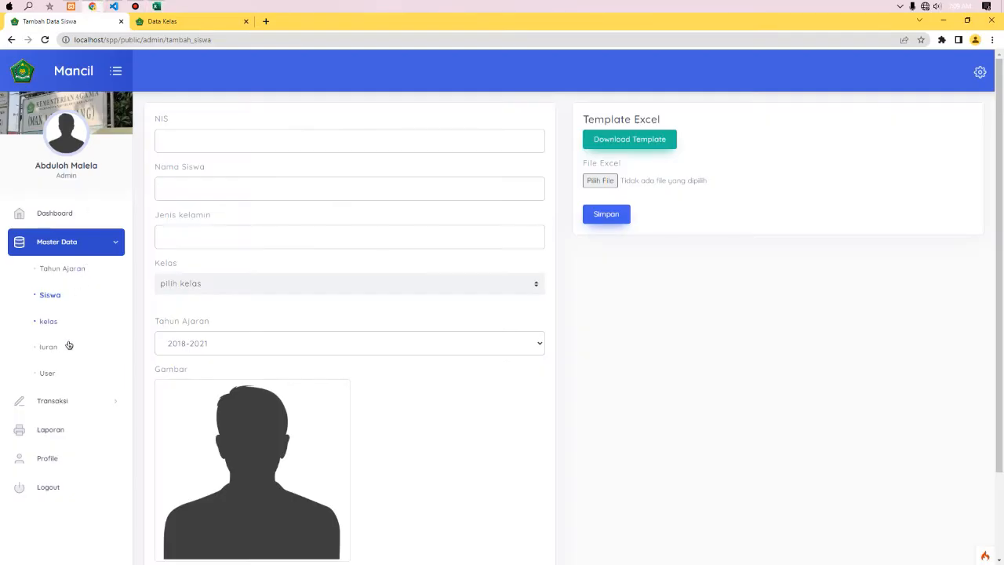
{"action": "middle_click", "coordinate": [64, 268]}
{"action": "left_click", "coordinate": [302, 22]}
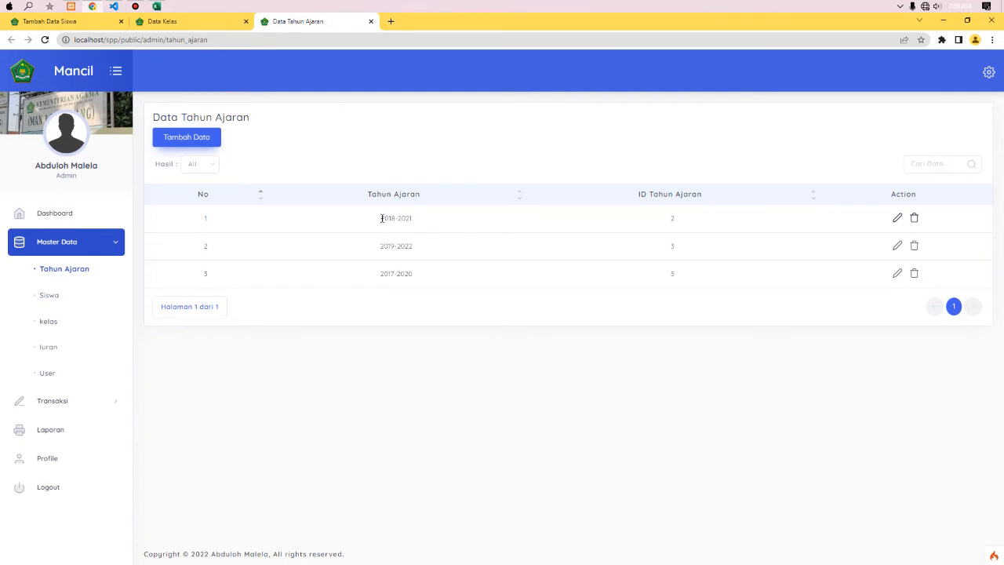
- Recheck the ID Kelas and ID Tahun Ajaran values, then close Excel and both extra tabs
{"action": "left_click", "coordinate": [157, 6]}
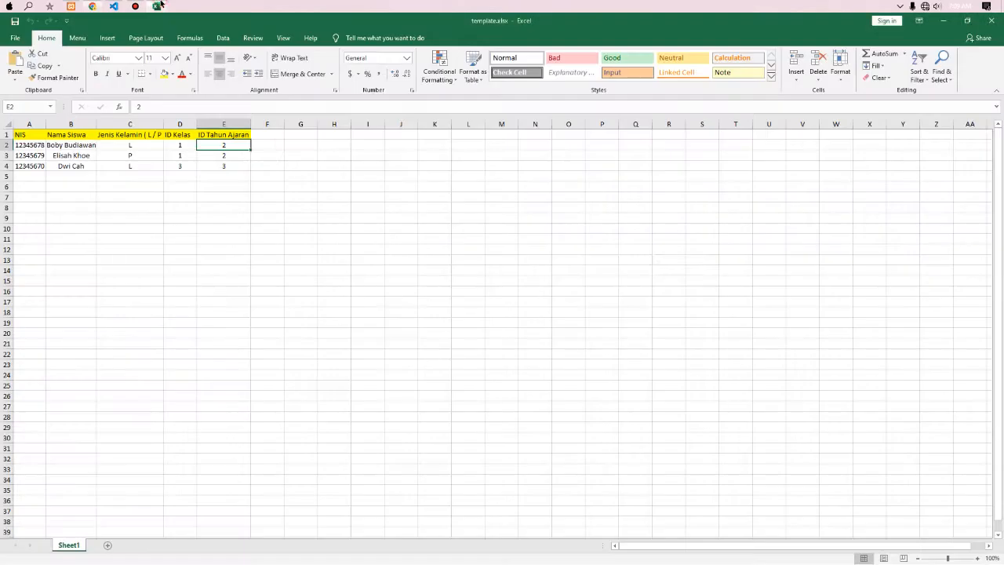
{"action": "left_click", "coordinate": [224, 155]}
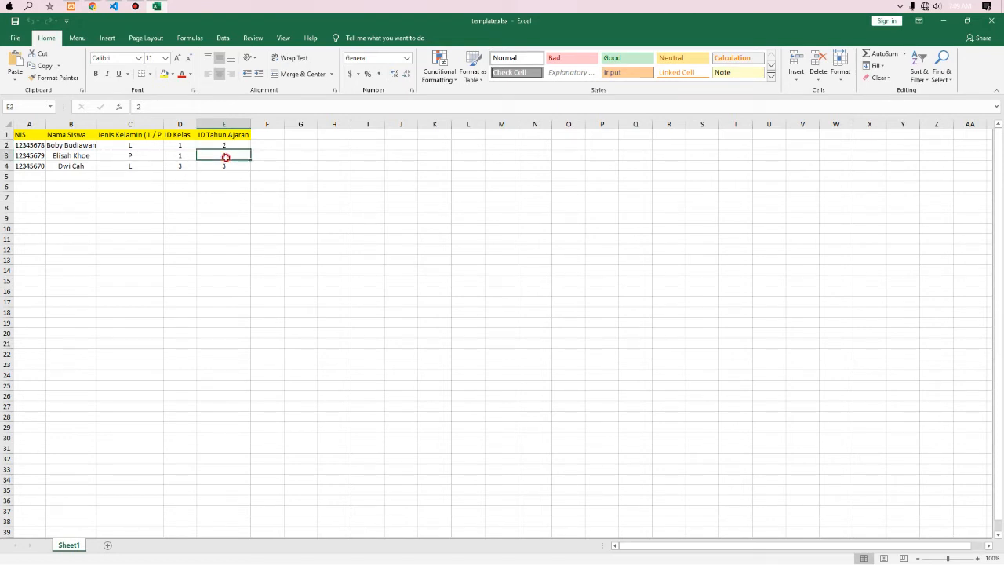
{"action": "left_click", "coordinate": [182, 145]}
{"action": "left_click", "coordinate": [220, 147]}
{"action": "left_click", "coordinate": [223, 154]}
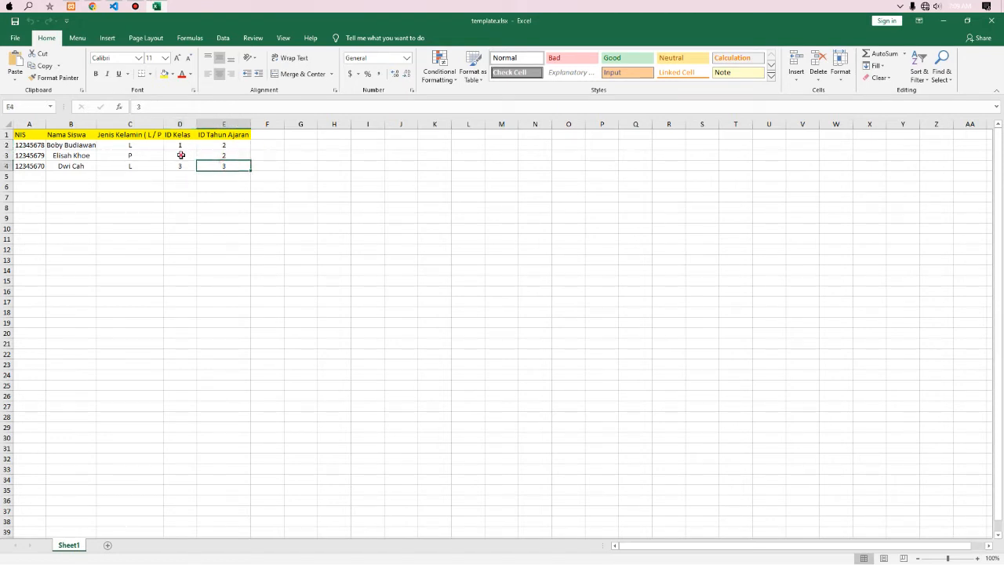
{"action": "left_click", "coordinate": [179, 146]}
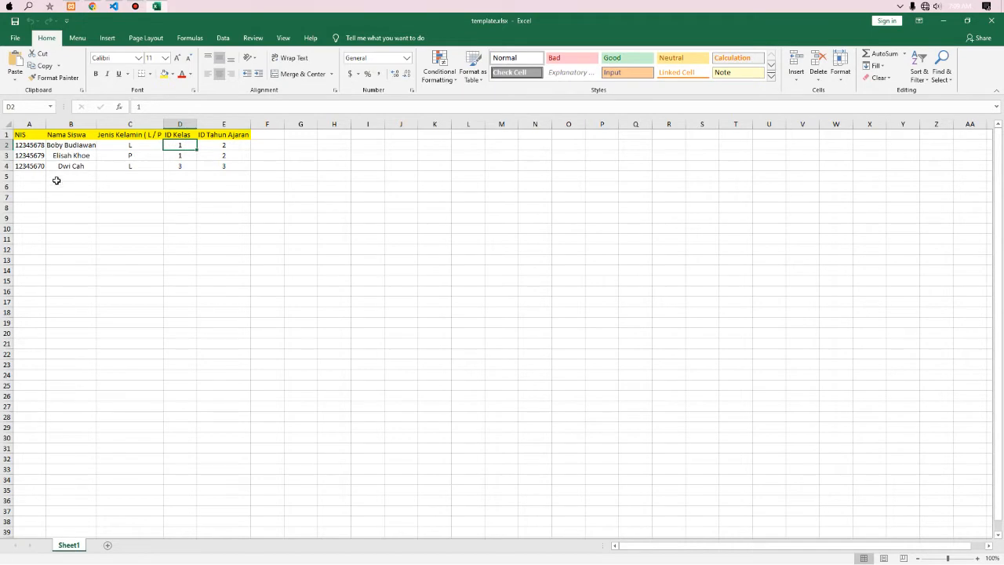
{"action": "left_click", "coordinate": [992, 20]}
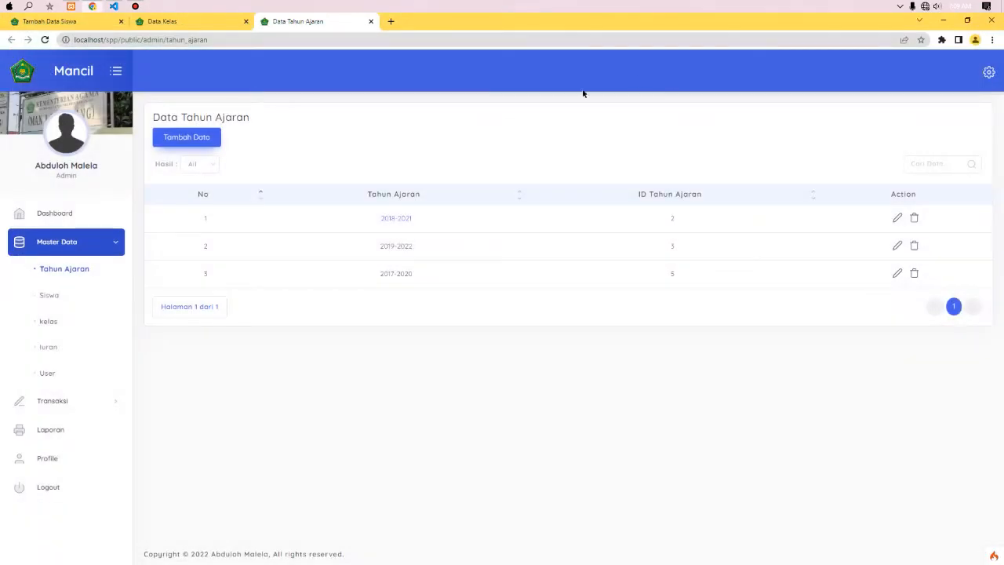
{"action": "left_click", "coordinate": [371, 21]}
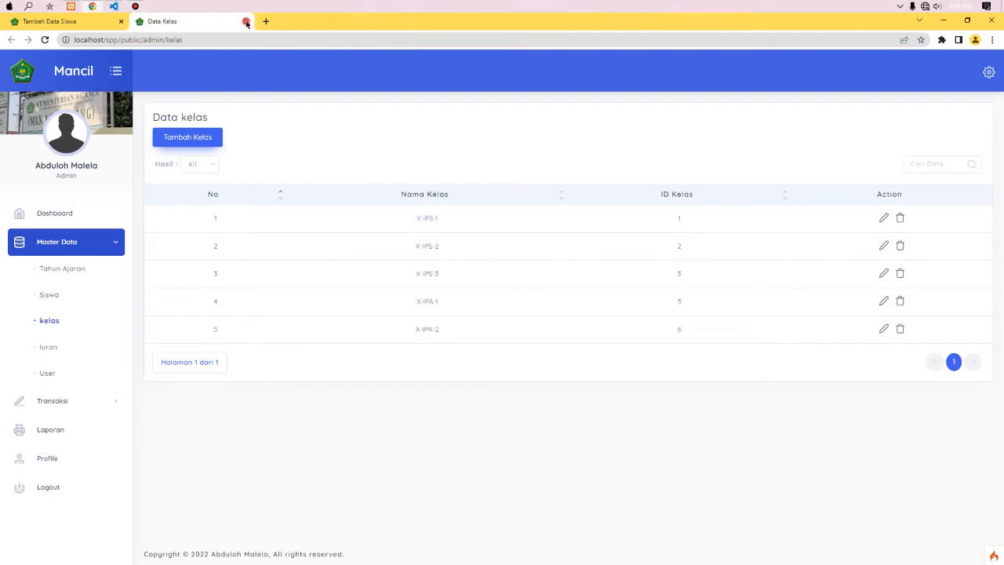
{"action": "left_click", "coordinate": [246, 21]}
- Upload template.xlsx from Downloads in Tambah Siswa, save it, and confirm the success message
{"action": "left_click", "coordinate": [652, 182]}
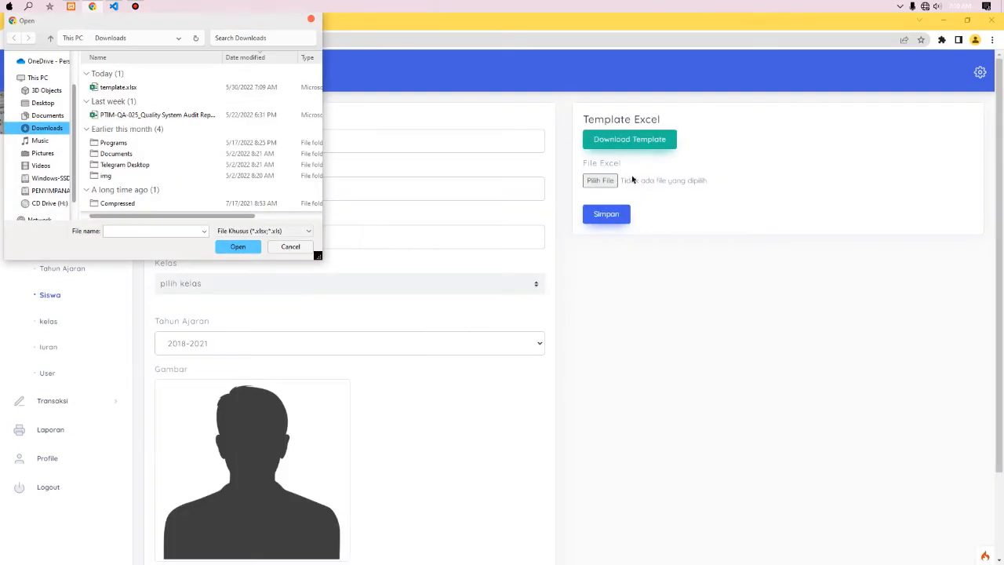
{"action": "left_click", "coordinate": [117, 87]}
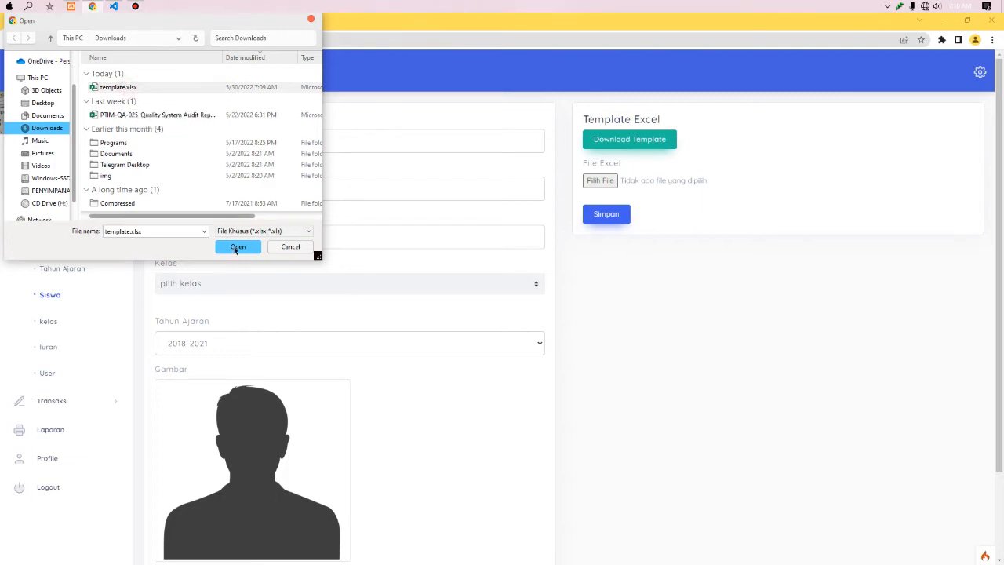
{"action": "left_click", "coordinate": [238, 247]}
{"action": "left_click", "coordinate": [596, 222]}
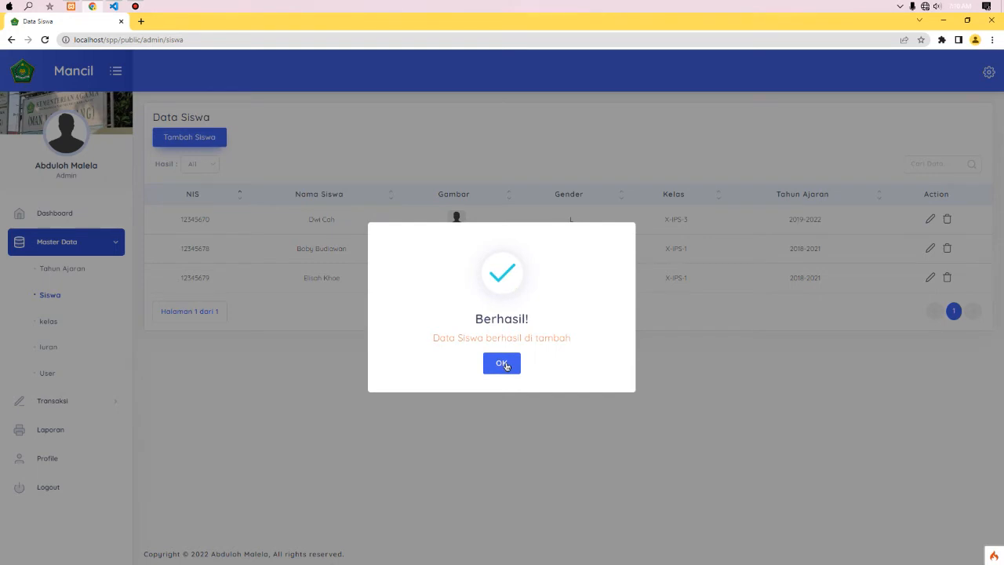
{"action": "left_click", "coordinate": [504, 364]}
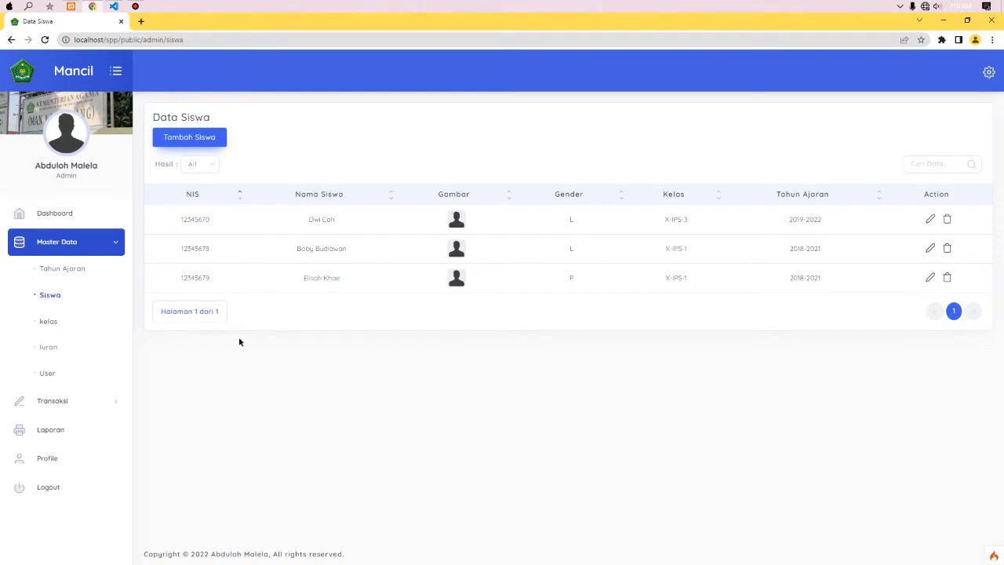
- Open Transaksi > Pembayaran, start a new transaction and set its Jenis to Lain - Lain
{"action": "left_click", "coordinate": [68, 401]}
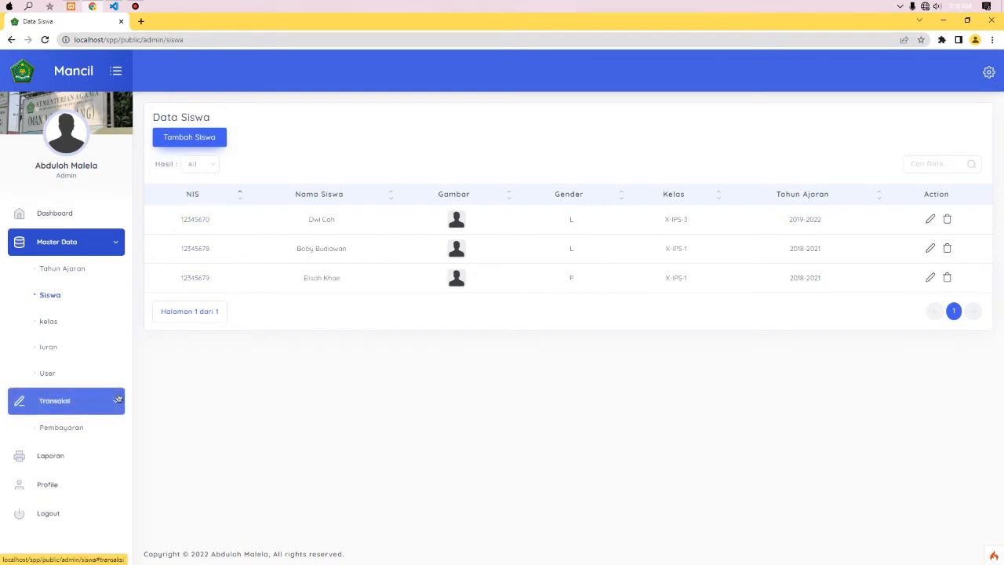
{"action": "left_click", "coordinate": [91, 427]}
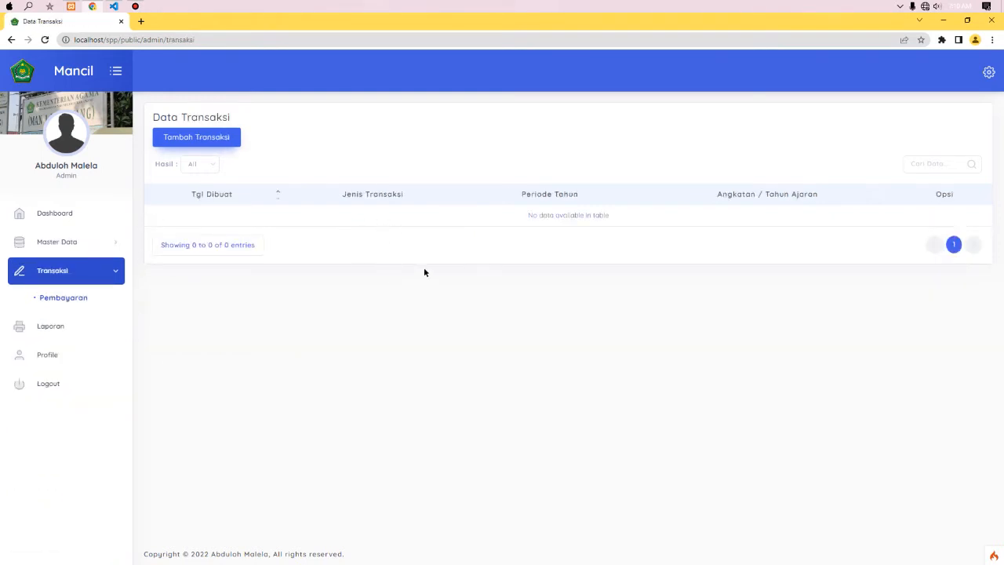
{"action": "left_click", "coordinate": [214, 136]}
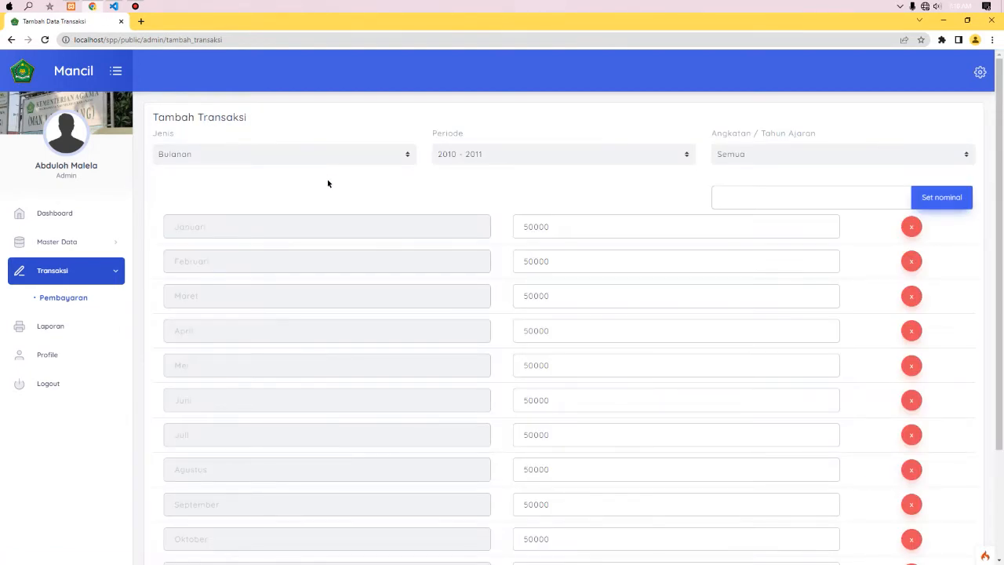
{"action": "left_click", "coordinate": [304, 155]}
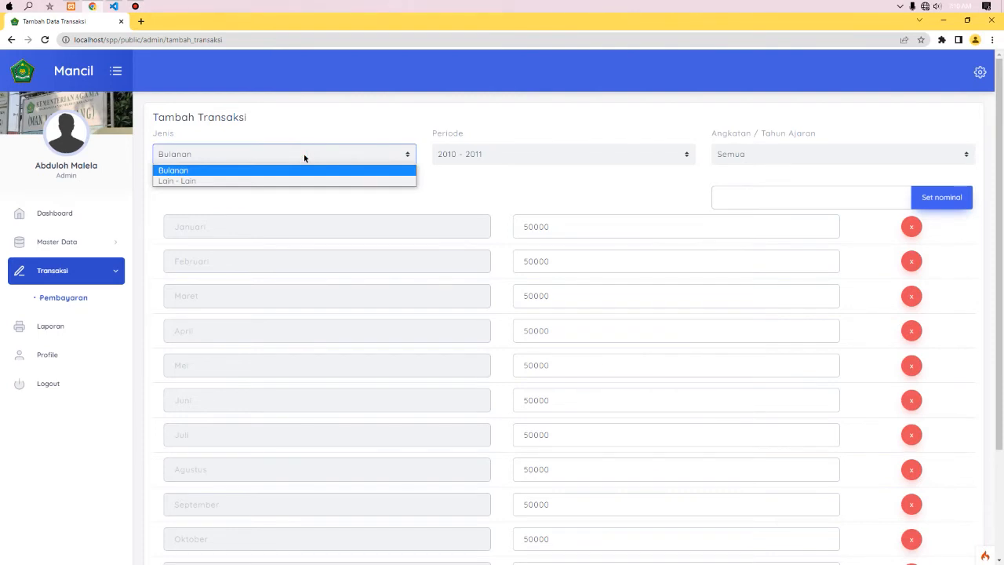
{"action": "left_click", "coordinate": [277, 181]}
{"action": "left_click", "coordinate": [272, 157]}
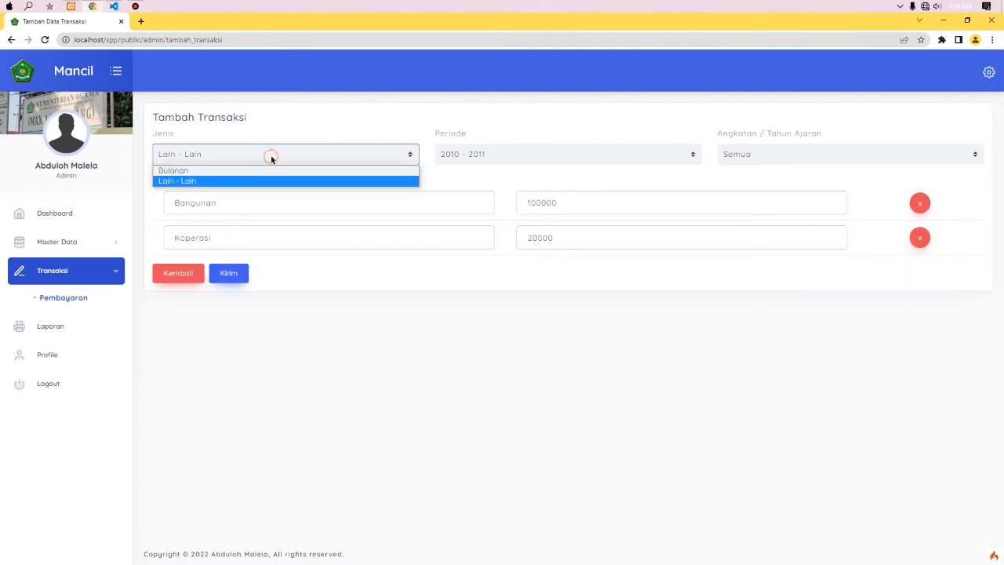
{"action": "left_click", "coordinate": [258, 171]}
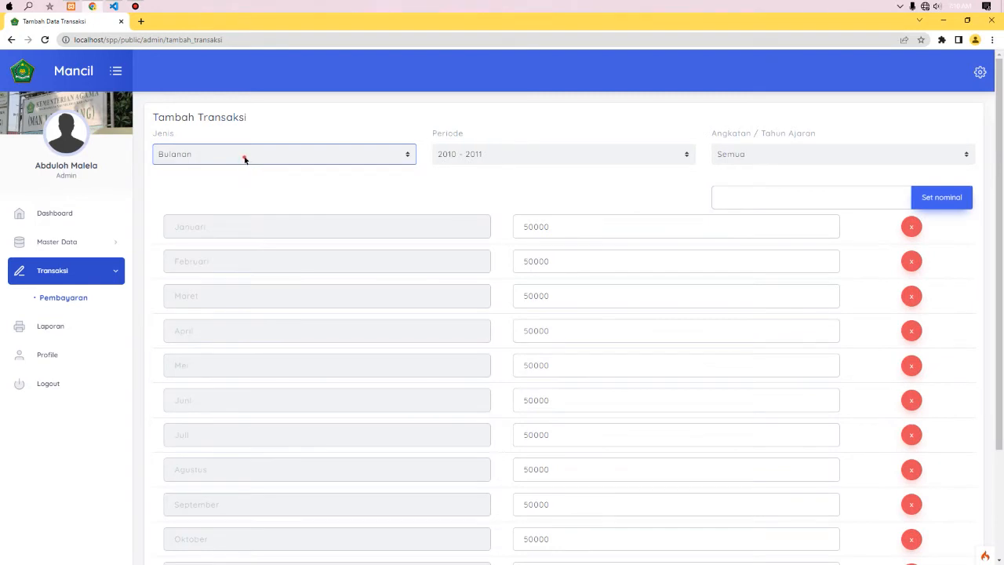
{"action": "left_click", "coordinate": [246, 157]}
{"action": "left_click", "coordinate": [227, 181]}
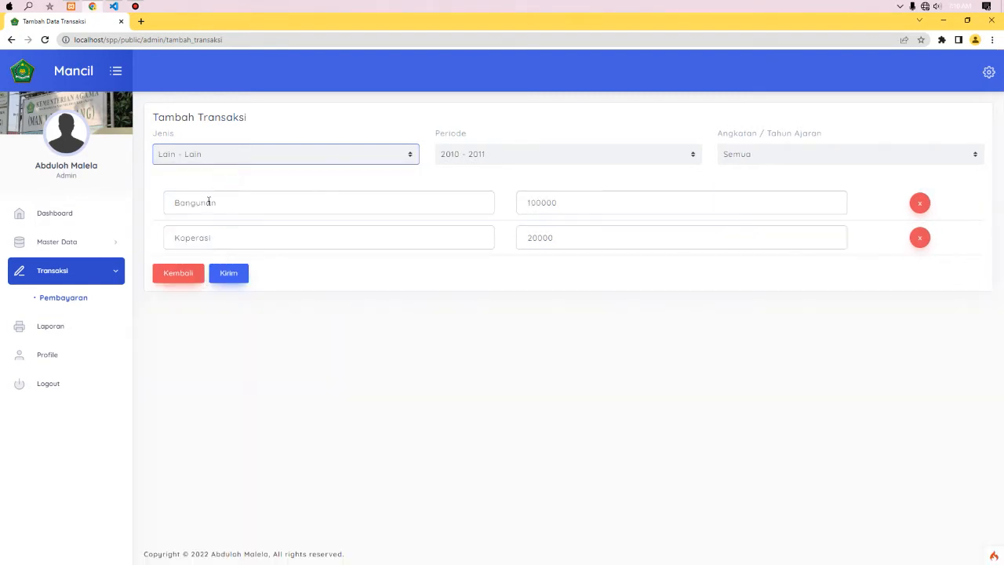
- Point out the Bangunan and Koperasi rows, then open the Iuran fee list in a new tab
{"action": "left_click", "coordinate": [99, 240]}
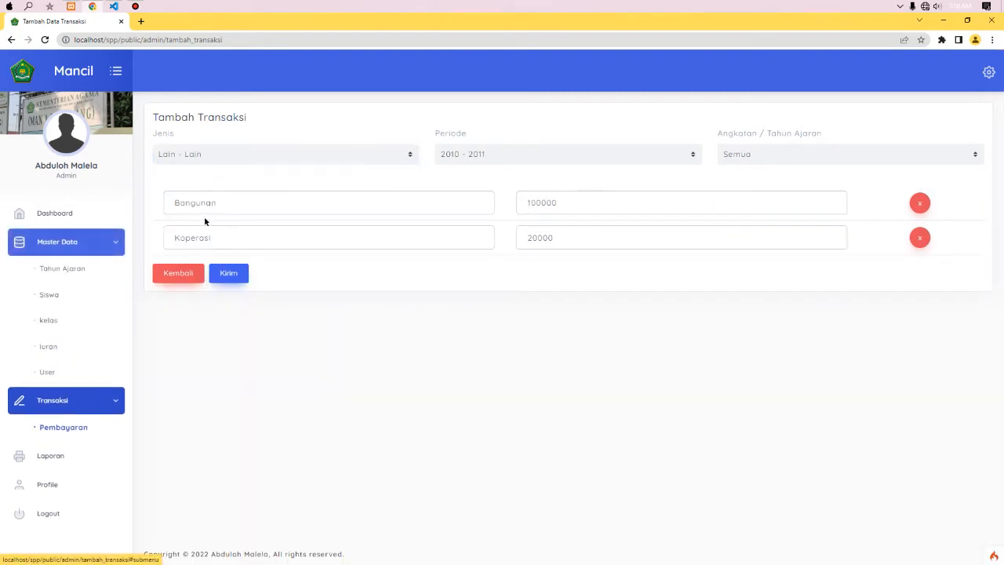
{"action": "left_click", "coordinate": [239, 205]}
{"action": "left_click", "coordinate": [237, 233]}
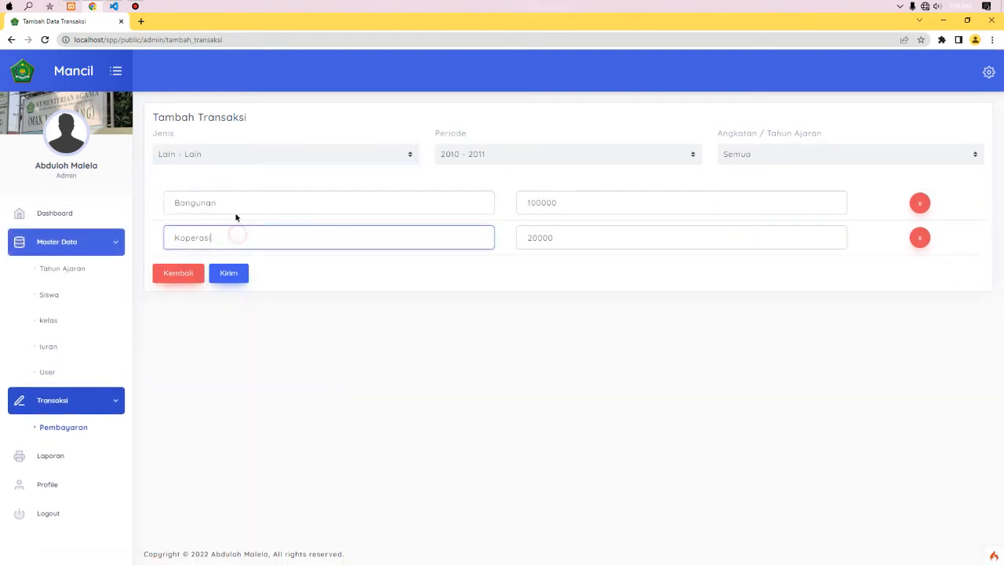
{"action": "middle_click", "coordinate": [48, 347]}
{"action": "left_click", "coordinate": [186, 22]}
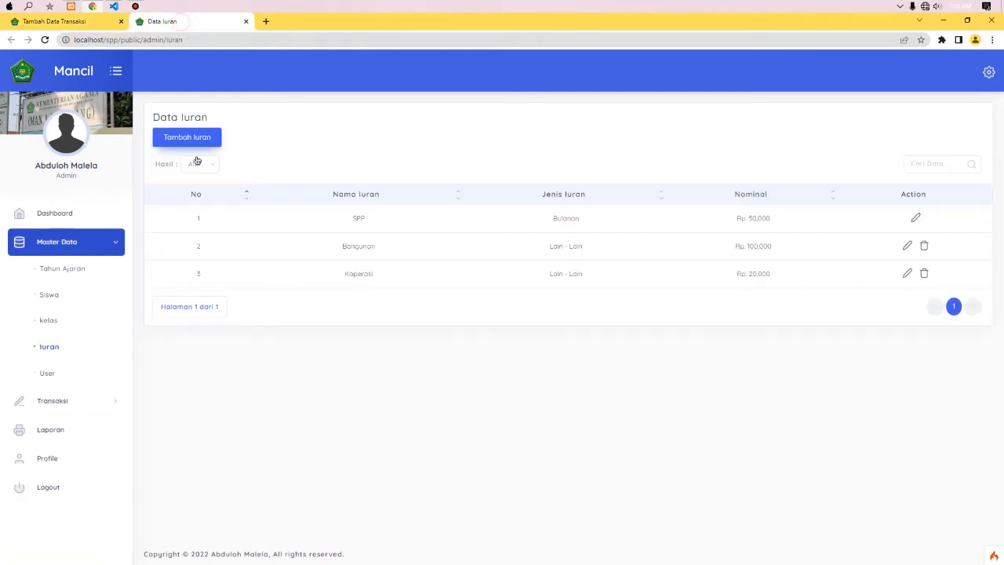
- Compare the form's Bangunan and Koperasi rows against the Data Iuran fee list
{"action": "left_click", "coordinate": [547, 245]}
{"action": "left_click", "coordinate": [544, 275]}
{"action": "left_click", "coordinate": [365, 249]}
{"action": "left_click", "coordinate": [78, 21]}
{"action": "left_click", "coordinate": [264, 203]}
{"action": "left_click", "coordinate": [276, 239]}
{"action": "left_click", "coordinate": [293, 205]}
{"action": "left_click", "coordinate": [306, 239]}
{"action": "left_click", "coordinate": [307, 199]}
{"action": "left_click", "coordinate": [296, 233]}
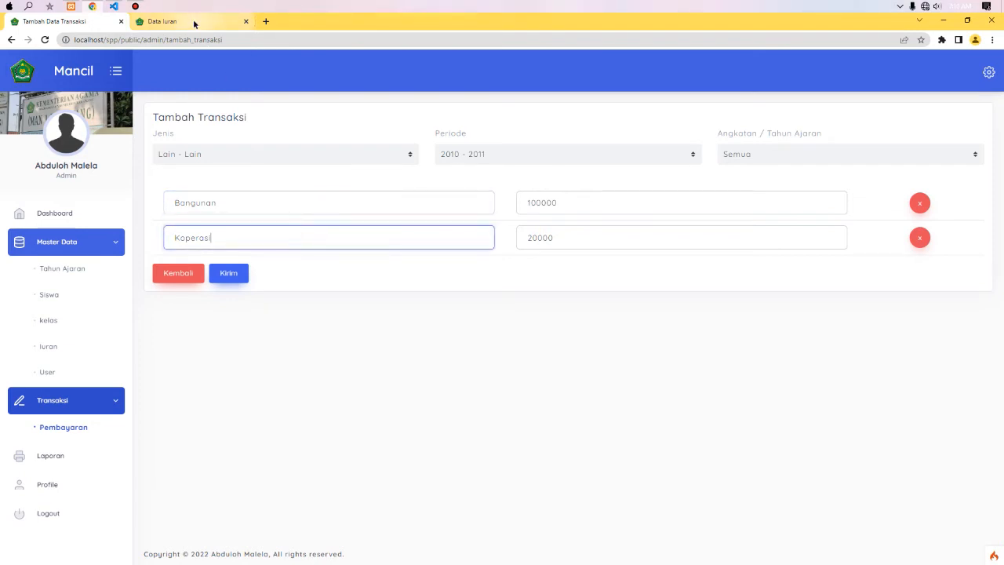
{"action": "left_click", "coordinate": [193, 21]}
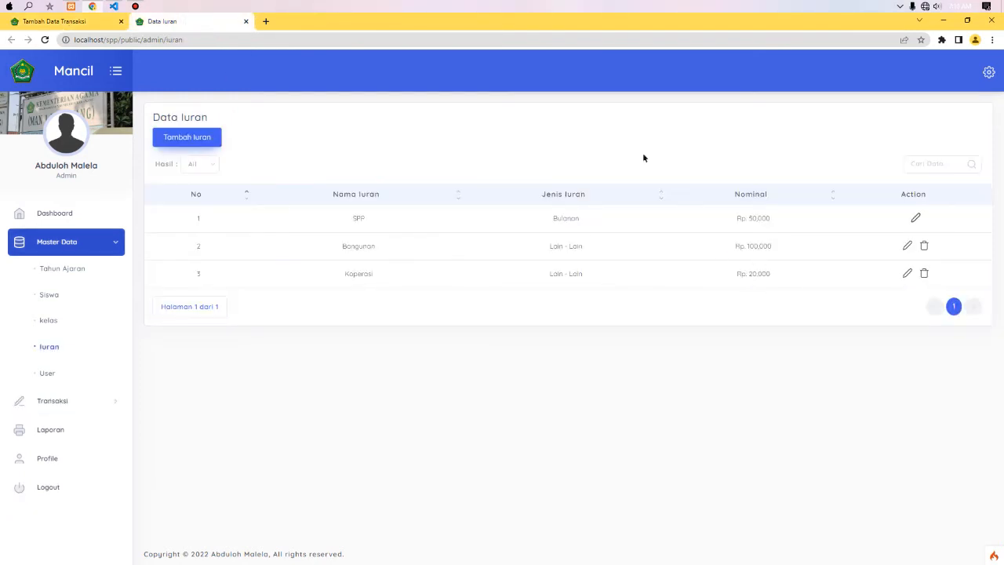
- Check the form's amounts, Bangunan 100000 and Koperasi 20000, then open the Jenis choices
{"action": "left_click", "coordinate": [63, 21]}
{"action": "left_click", "coordinate": [601, 209]}
{"action": "left_click", "coordinate": [599, 233]}
{"action": "left_click", "coordinate": [589, 211]}
{"action": "left_click", "coordinate": [583, 244]}
{"action": "left_click", "coordinate": [578, 258]}
{"action": "left_click", "coordinate": [355, 157]}
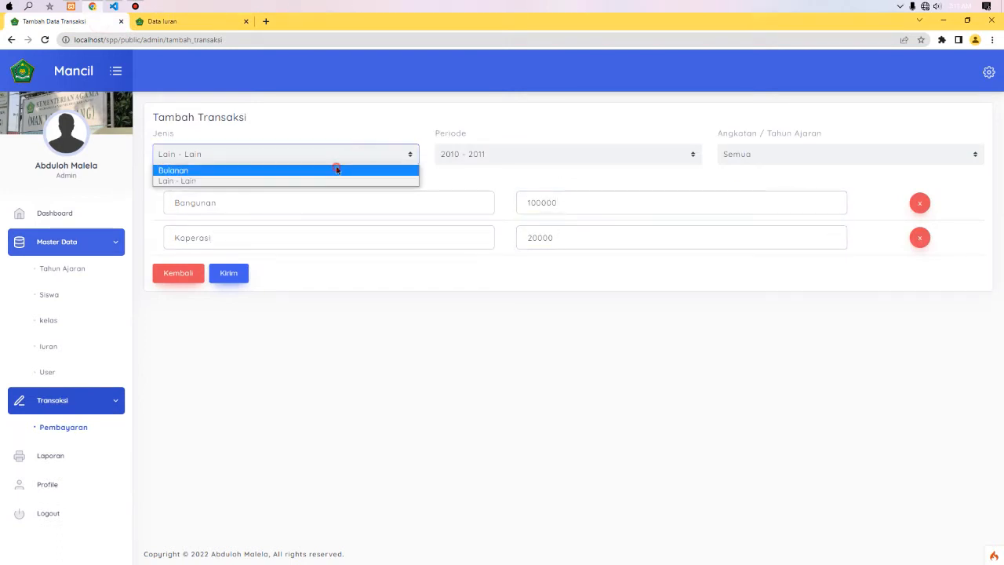
- Set the transaction type to Bulanan and review the monthly rows
{"action": "left_click", "coordinate": [337, 170]}
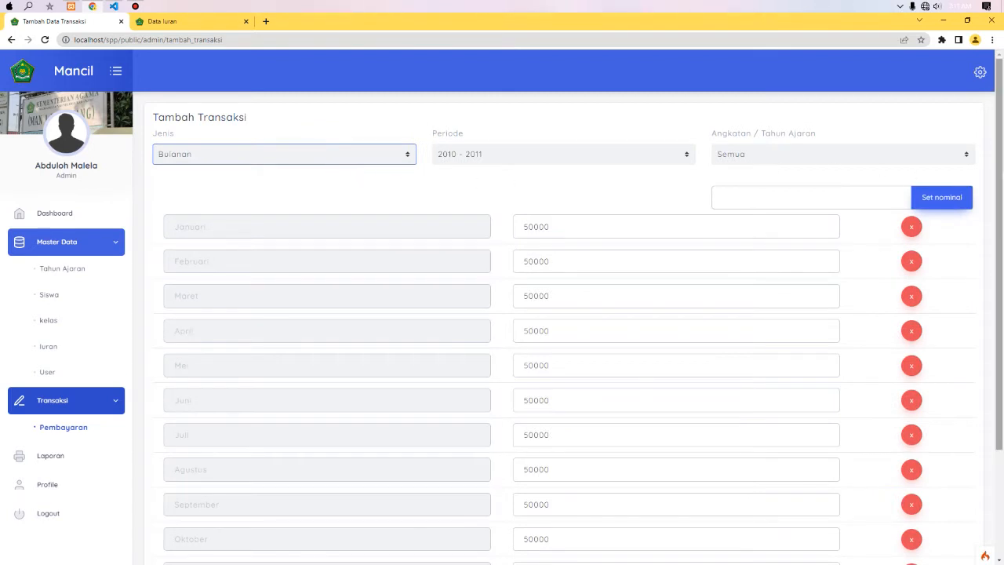
{"action": "scroll", "coordinate": [999, 259], "scroll_direction": "down", "scroll_amount": 2}
{"action": "mouse_move", "coordinate": [999, 218]}
{"action": "left_mouse_down"}
{"action": "mouse_move", "coordinate": [999, 255]}
{"action": "mouse_move", "coordinate": [999, 236]}
{"action": "left_mouse_up"}
{"action": "scroll", "coordinate": [578, 330], "scroll_direction": "up", "scroll_amount": 1}
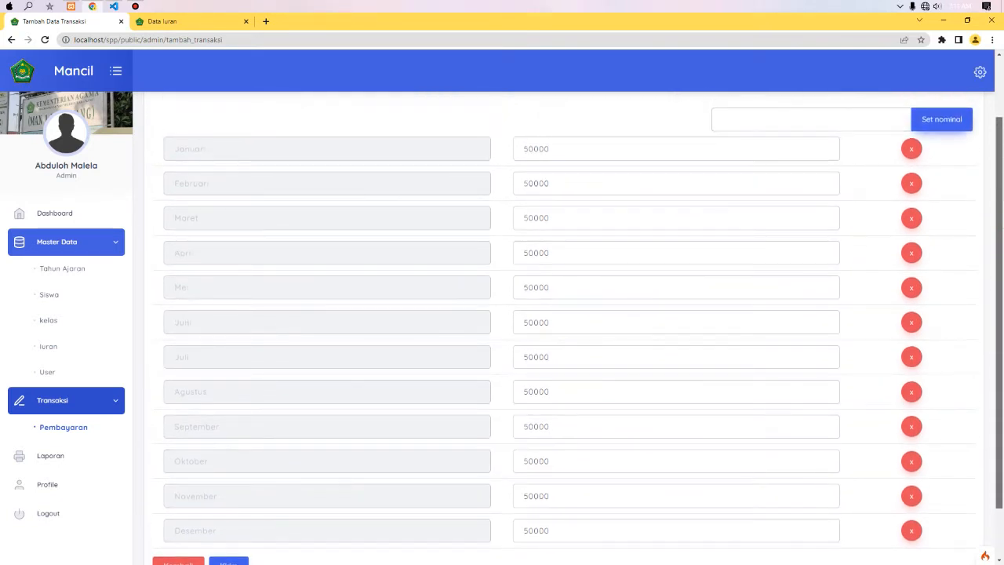
{"action": "scroll", "coordinate": [577, 328], "scroll_direction": "up", "scroll_amount": 1}
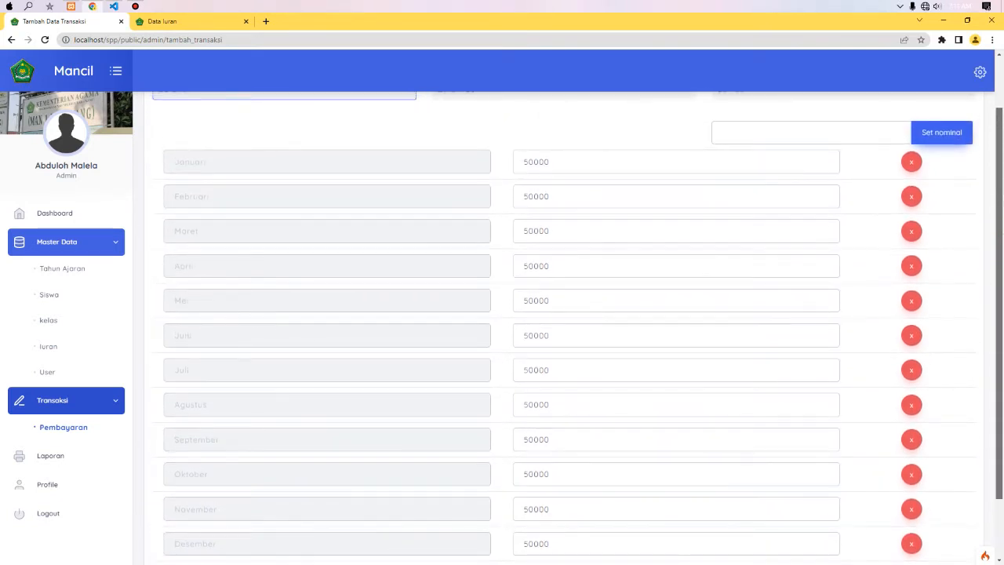
{"action": "scroll", "coordinate": [667, 229], "scroll_direction": "down", "scroll_amount": 1}
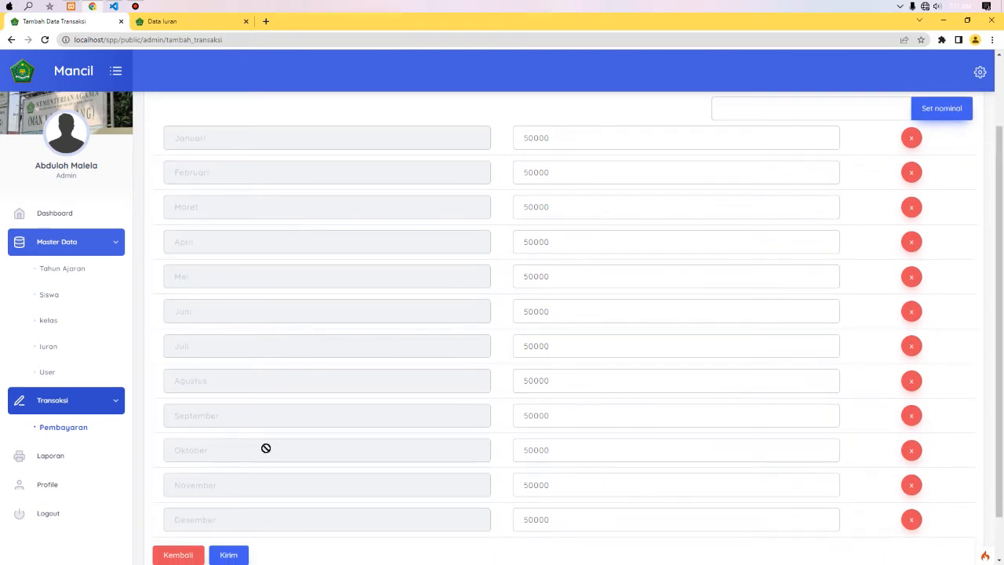
- Remove the Januari and Februari rows so the bill starts at Maret
{"action": "left_click", "coordinate": [912, 138]}
{"action": "left_click", "coordinate": [912, 139]}
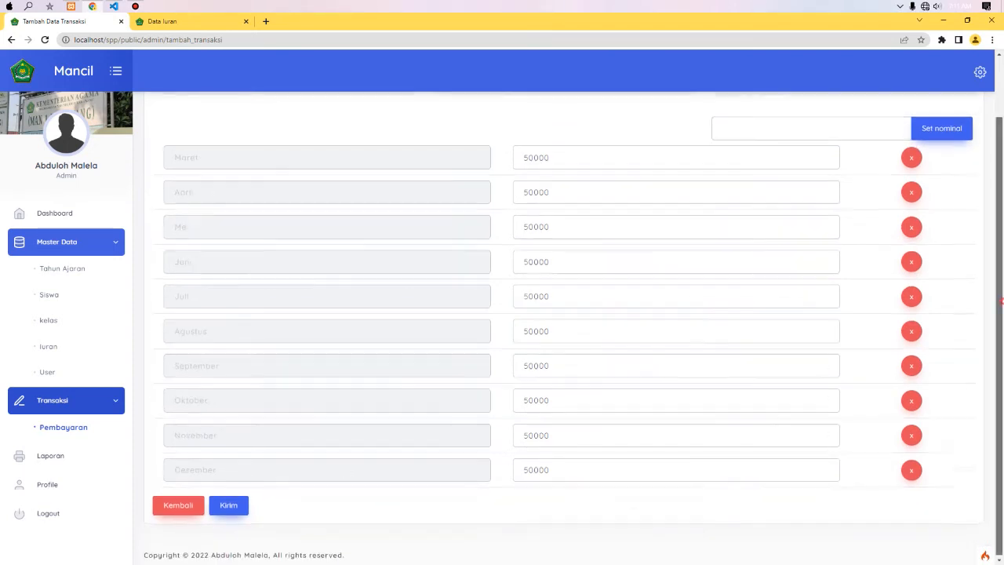
{"action": "scroll", "coordinate": [573, 193], "scroll_direction": "up", "scroll_amount": 2}
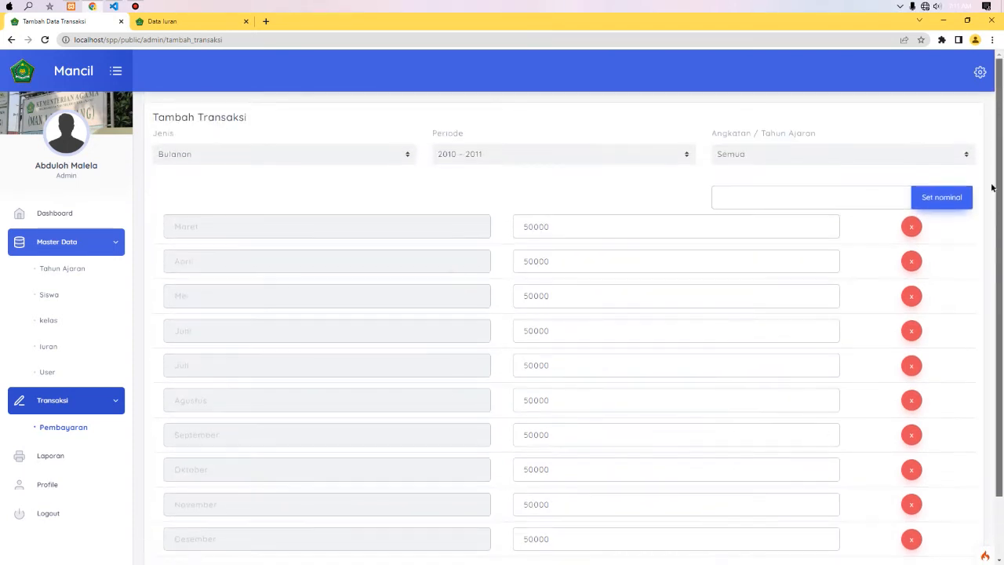
- Choose 2022 - 2023 as the Periode, replacing 2010 - 2011
{"action": "left_click", "coordinate": [490, 156]}
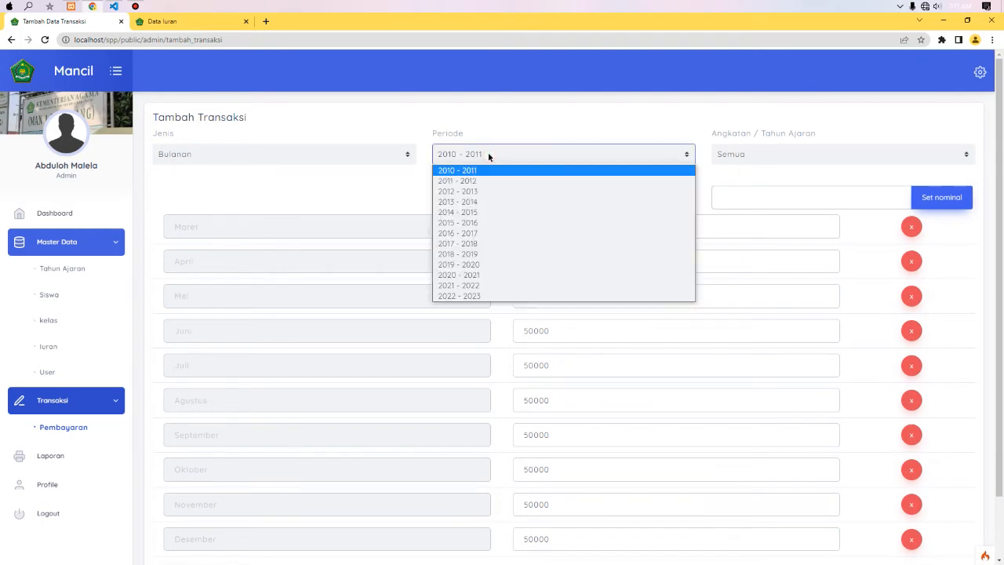
{"action": "left_click", "coordinate": [489, 156]}
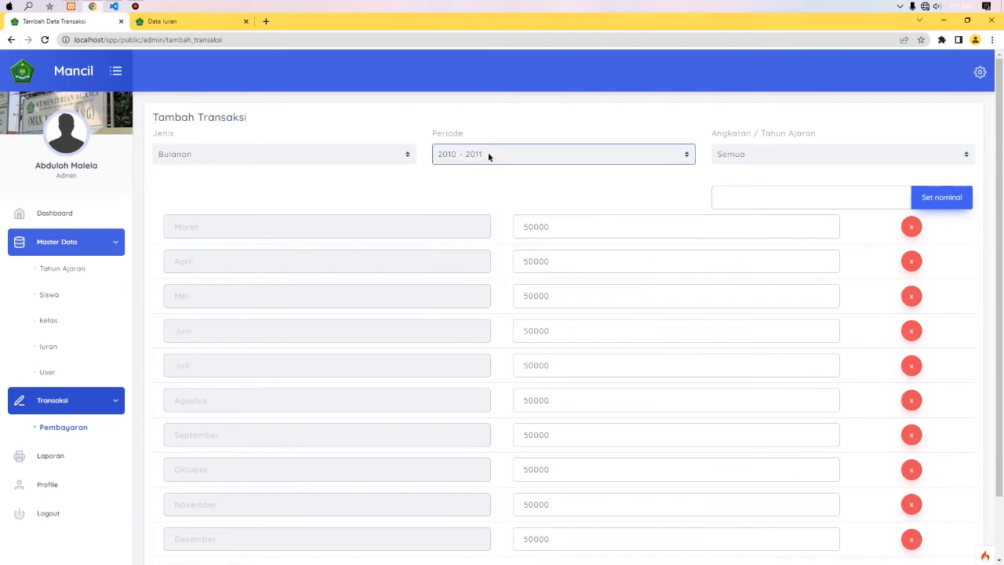
{"action": "left_click", "coordinate": [489, 156]}
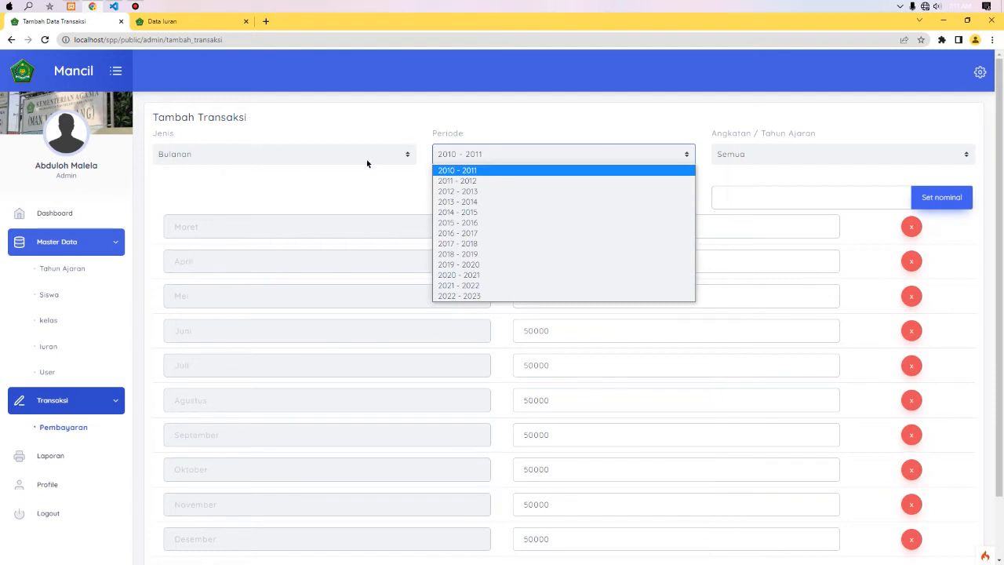
{"action": "left_click", "coordinate": [460, 296]}
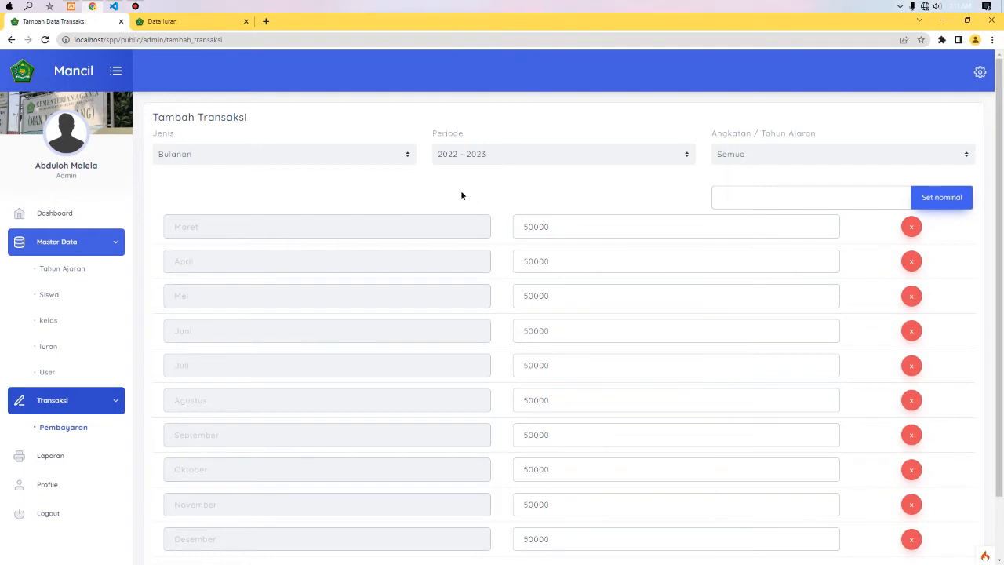
{"action": "left_click", "coordinate": [548, 161]}
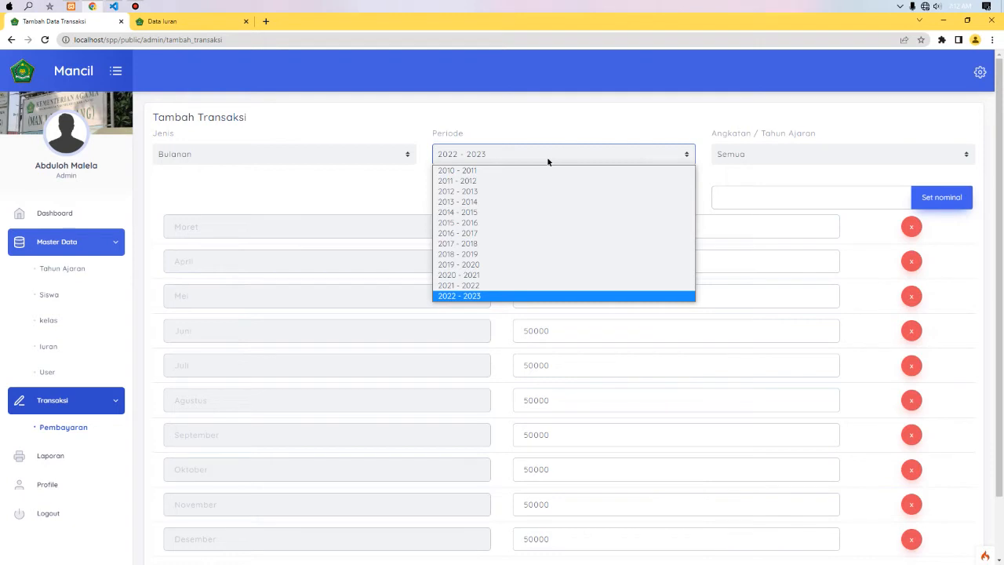
{"action": "left_click", "coordinate": [548, 161]}
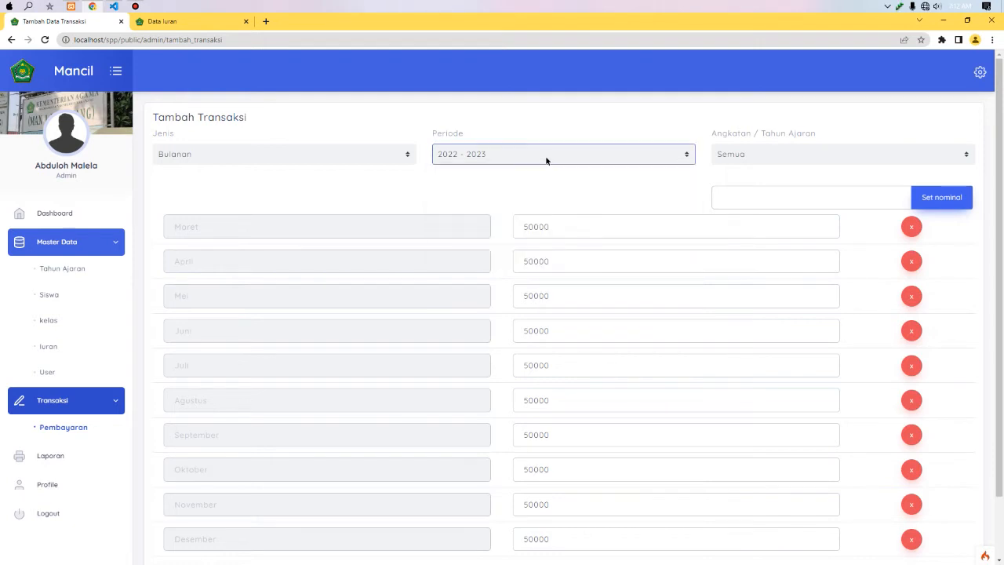
{"action": "left_click", "coordinate": [546, 160]}
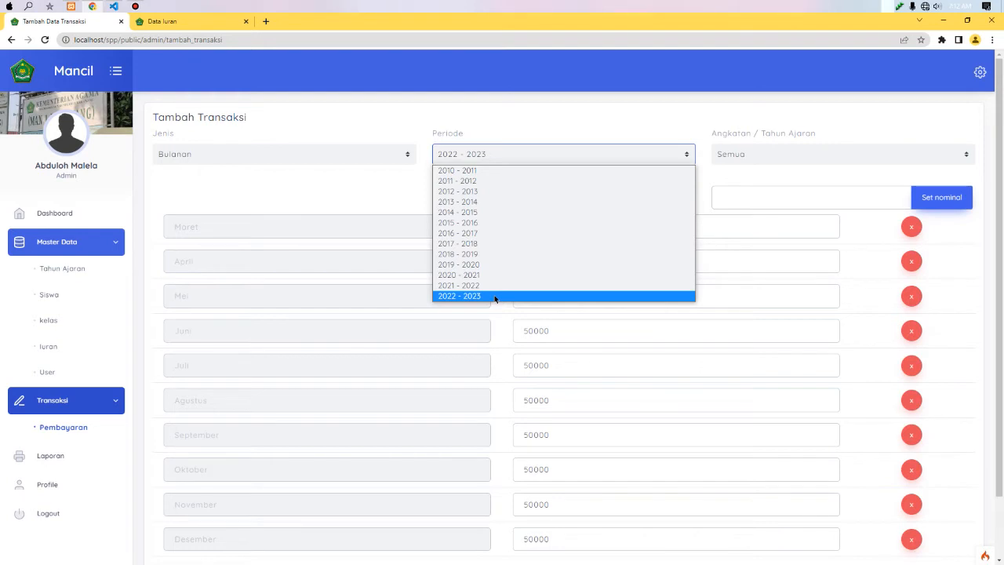
{"action": "left_click", "coordinate": [574, 153]}
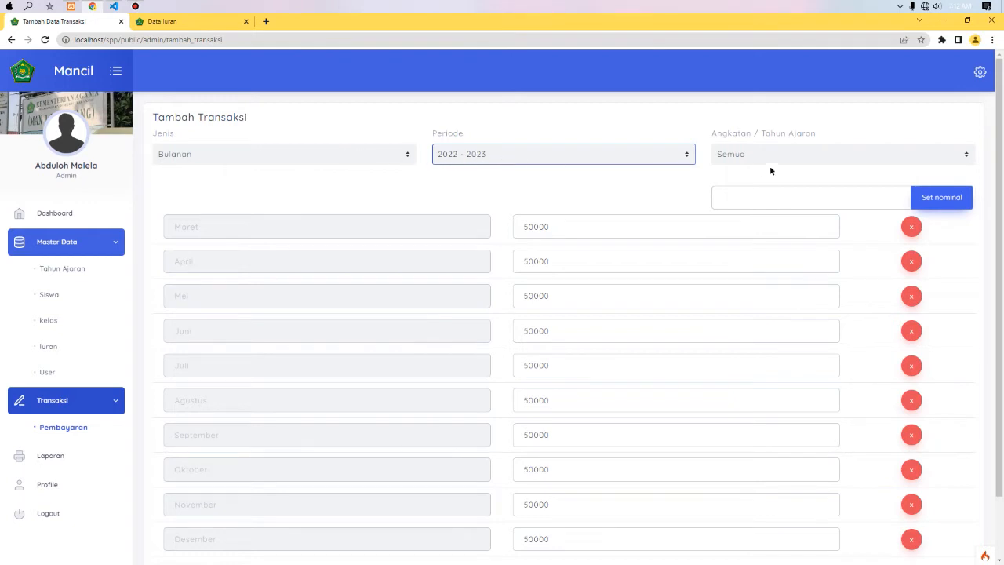
- Set Angkatan / Tahun Ajaran to 2019-2022 after briefly trying 2018-2021
{"action": "left_click", "coordinate": [822, 155]}
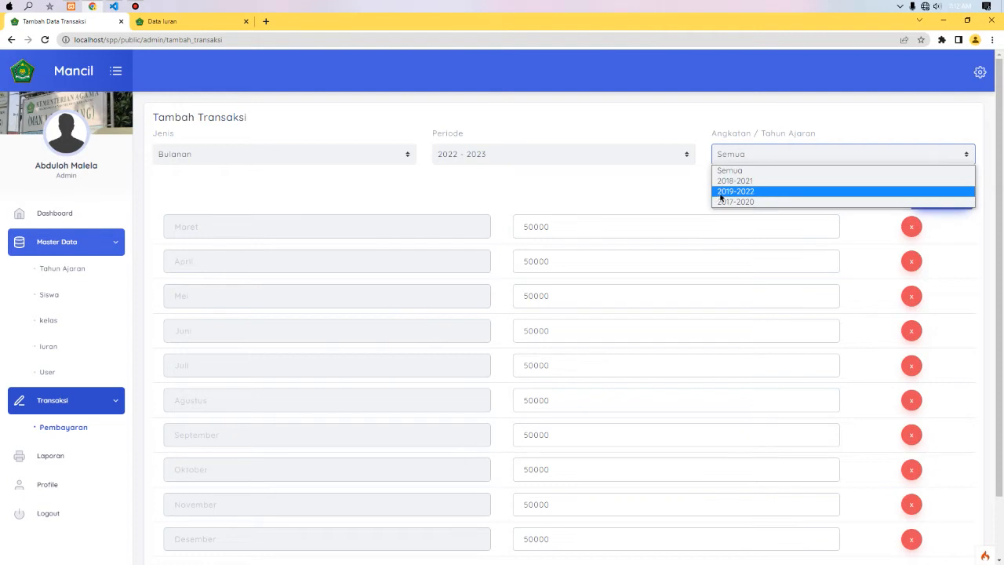
{"action": "left_click", "coordinate": [720, 180]}
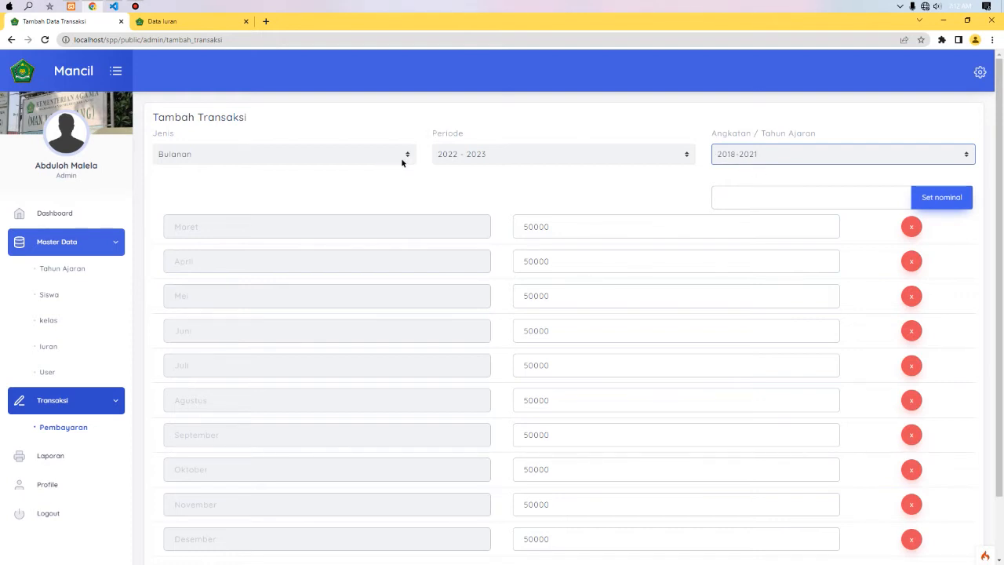
{"action": "left_click", "coordinate": [733, 179]}
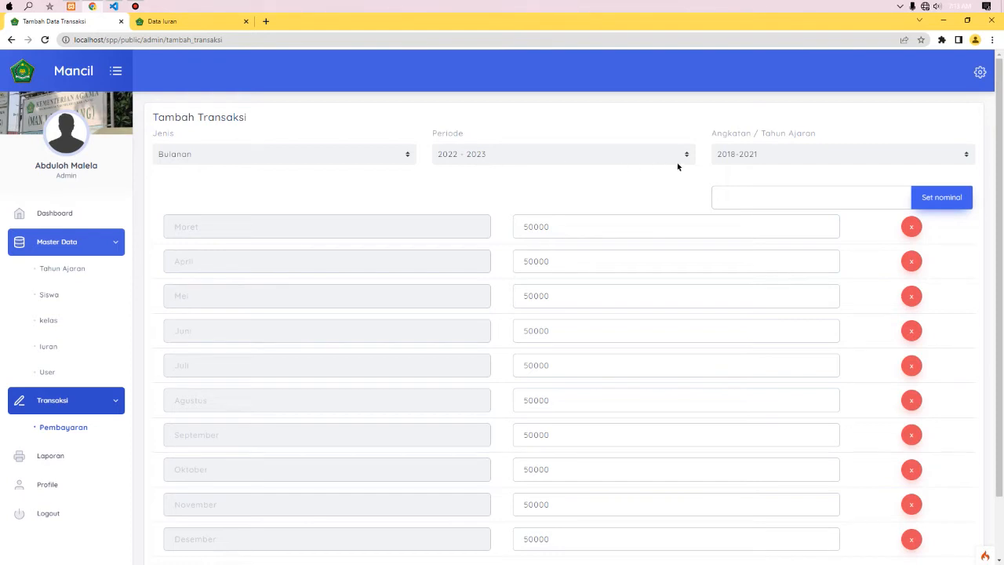
{"action": "left_click", "coordinate": [744, 157]}
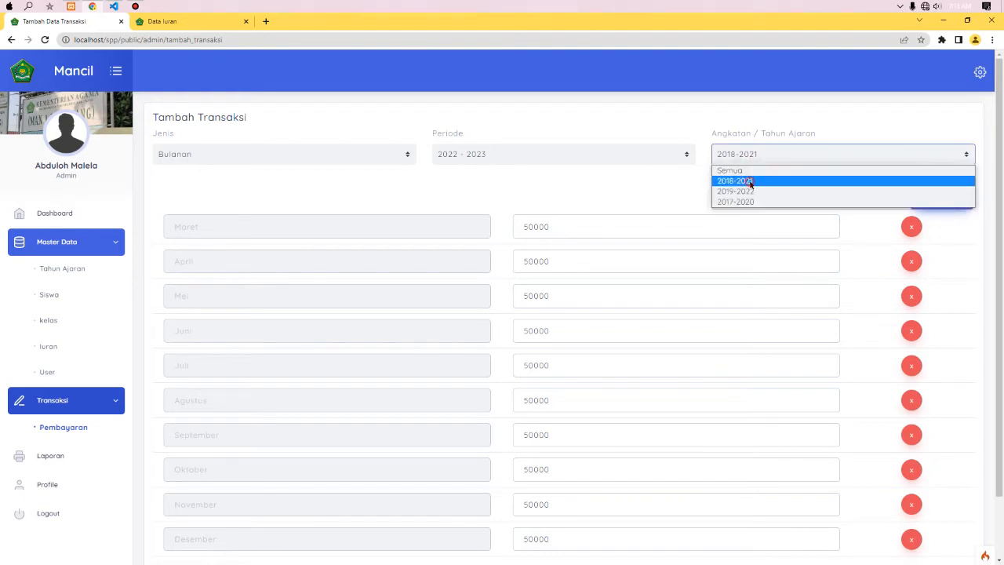
{"action": "left_click", "coordinate": [751, 182]}
{"action": "left_click", "coordinate": [579, 233]}
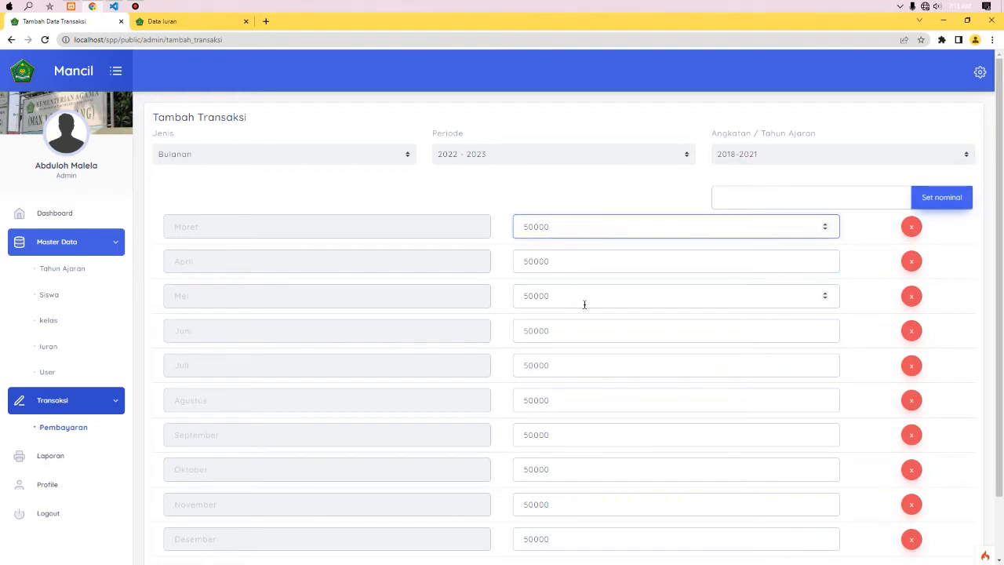
{"action": "left_click", "coordinate": [765, 155]}
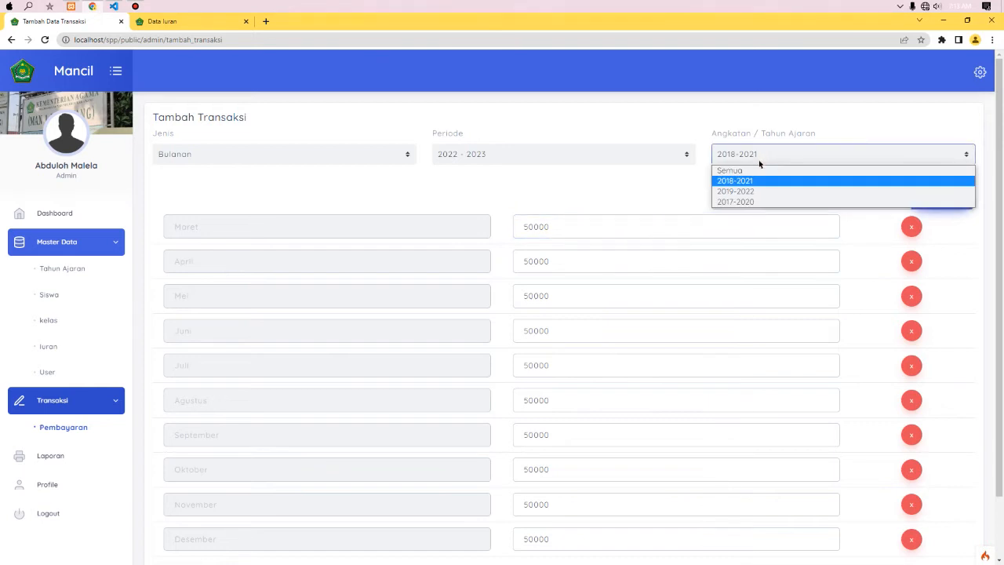
{"action": "left_click", "coordinate": [745, 192]}
{"action": "left_click", "coordinate": [750, 201]}
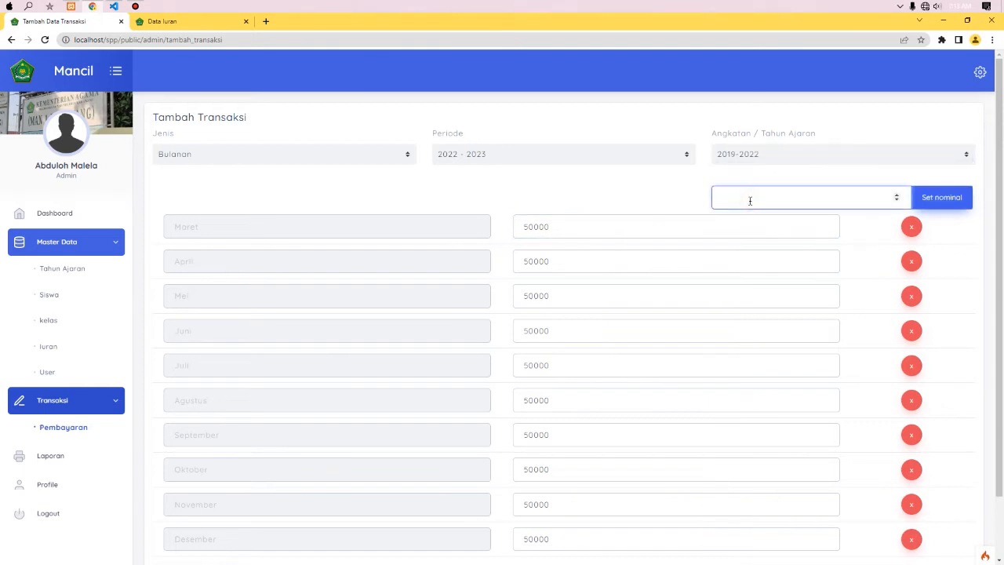
- Apply 75000 to every month, keeping Bulanan type and period 2022 - 2023
{"action": "type", "text": "75000"}
{"action": "left_click", "coordinate": [941, 198]}
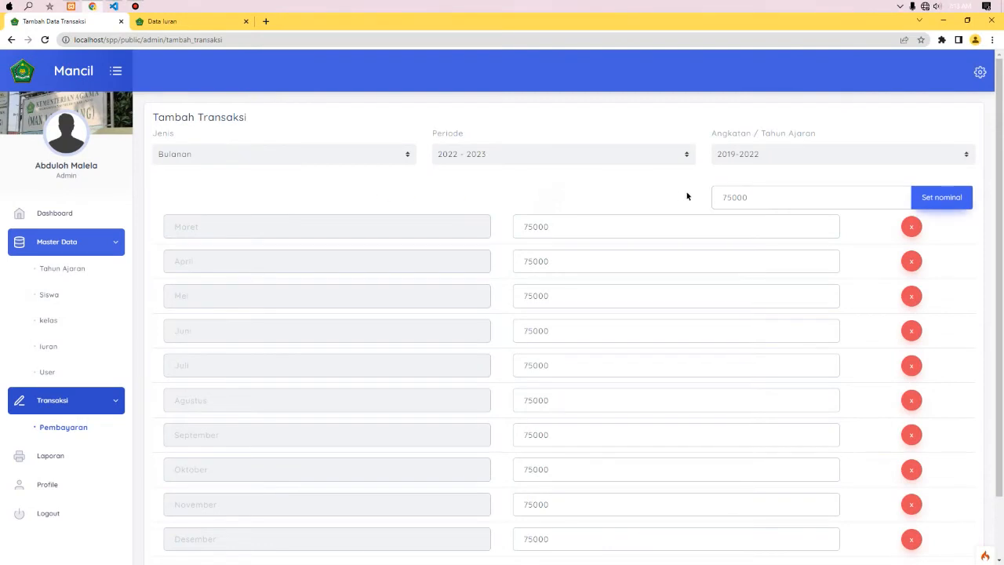
{"action": "left_click", "coordinate": [355, 160]}
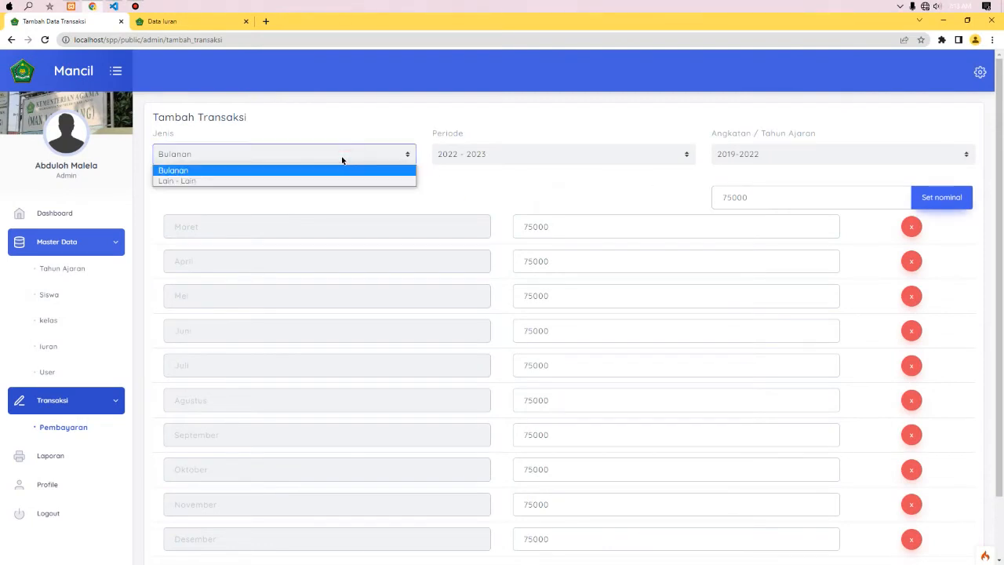
{"action": "left_click", "coordinate": [237, 170]}
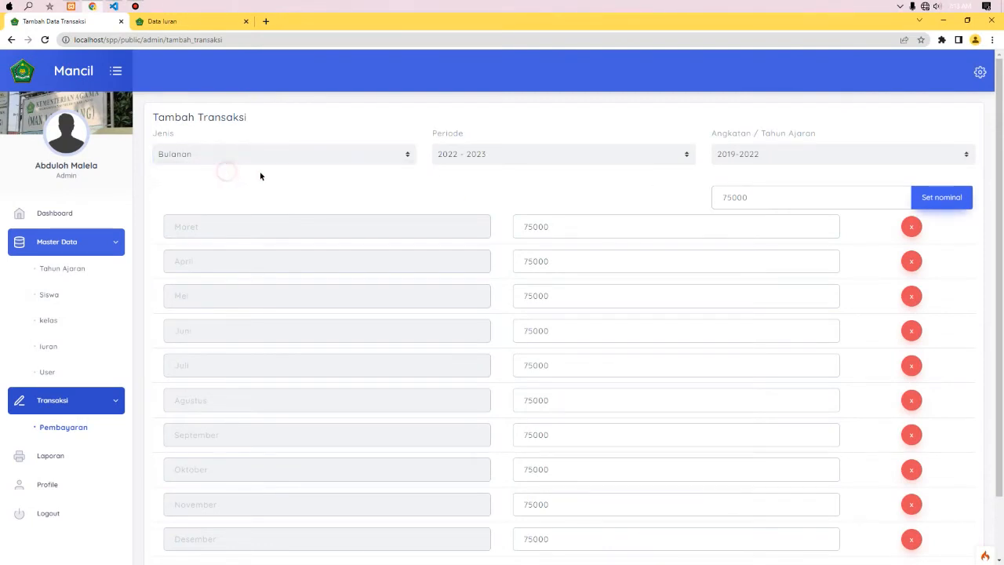
{"action": "left_click", "coordinate": [460, 154]}
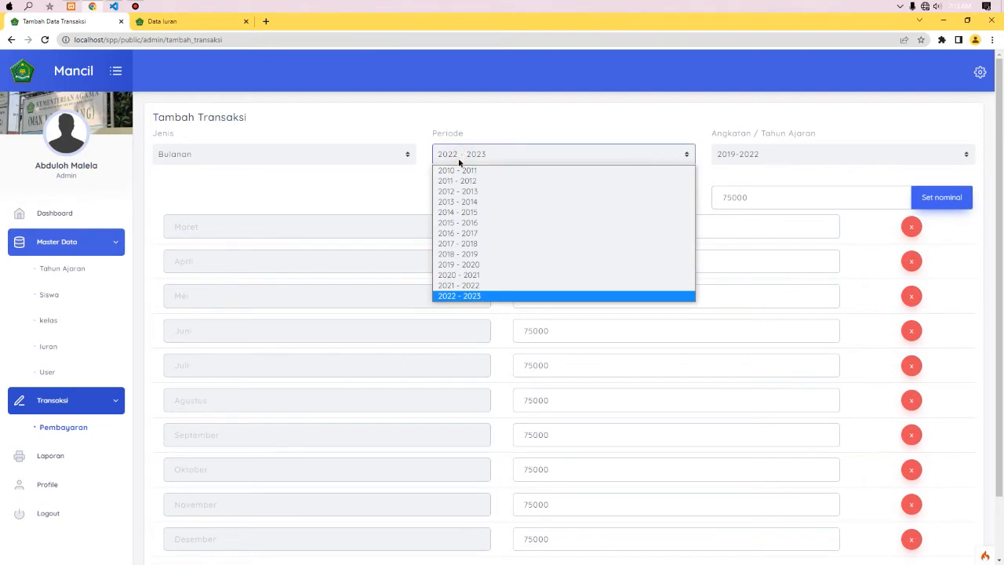
{"action": "left_click", "coordinate": [468, 296]}
- Switch the cohort to 2018-2021
{"action": "left_click", "coordinate": [761, 154]}
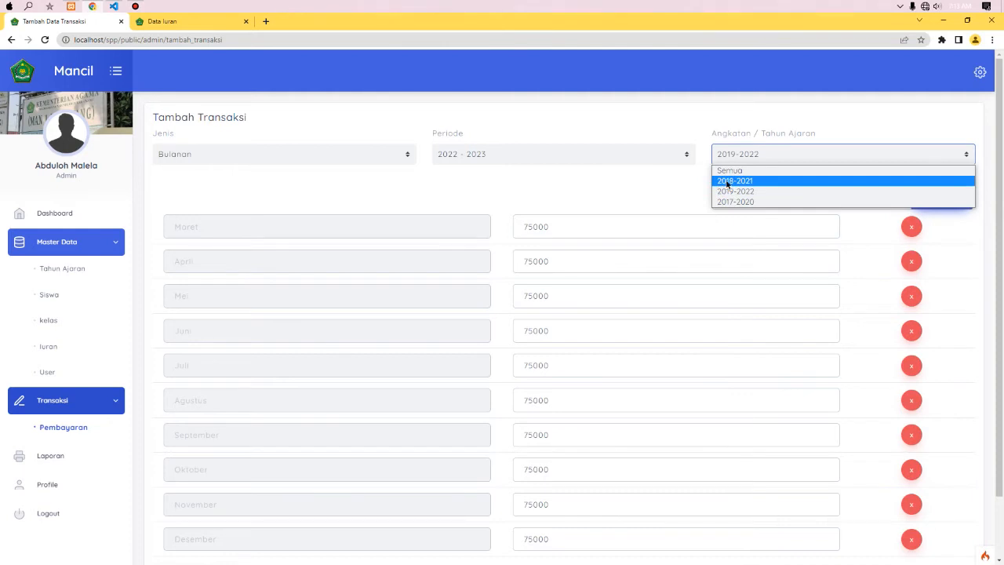
{"action": "left_click", "coordinate": [727, 182]}
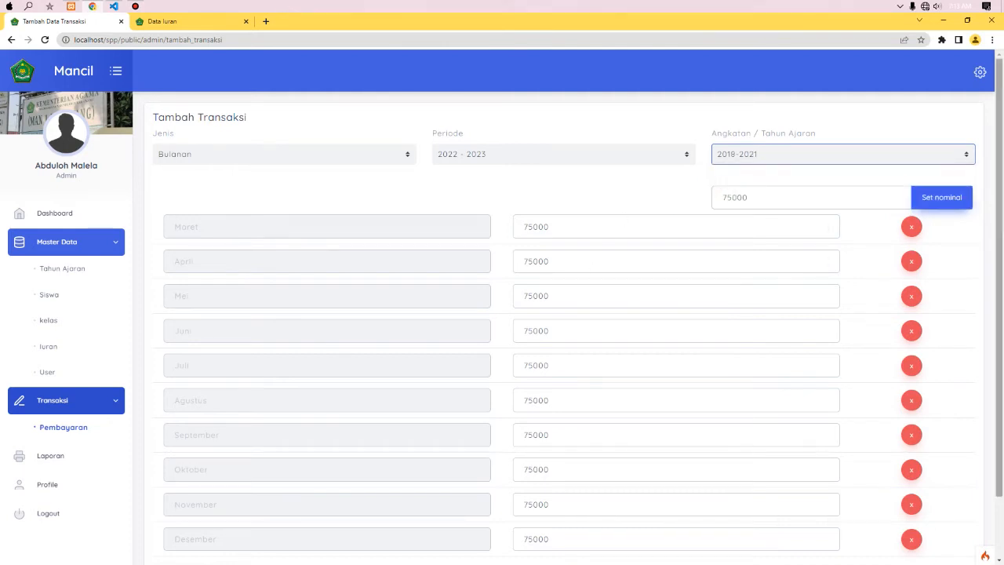
{"action": "scroll", "coordinate": [592, 284], "scroll_direction": "down", "scroll_amount": 2}
{"action": "scroll", "coordinate": [991, 378], "scroll_direction": "up", "scroll_amount": 2}
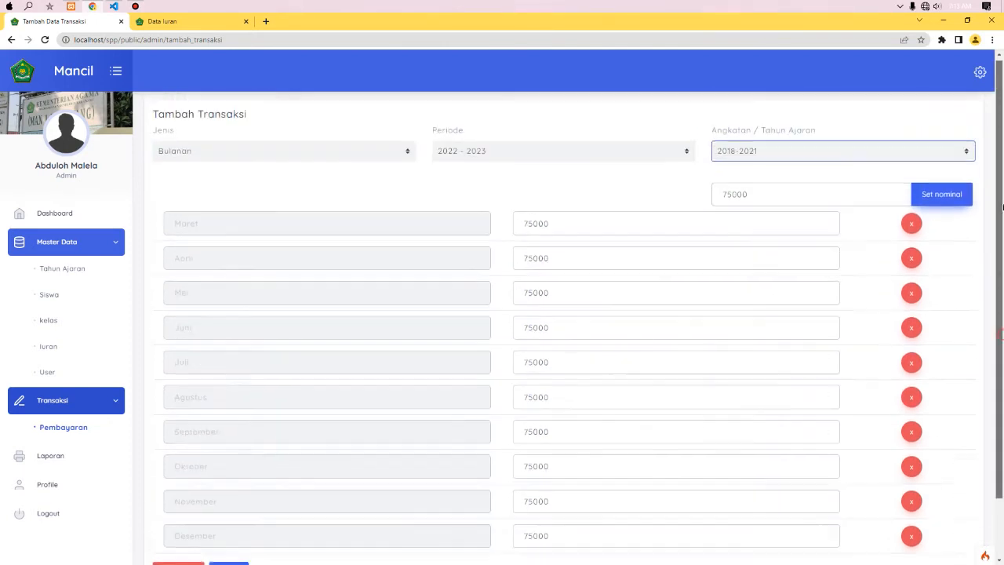
{"action": "left_click", "coordinate": [724, 153]}
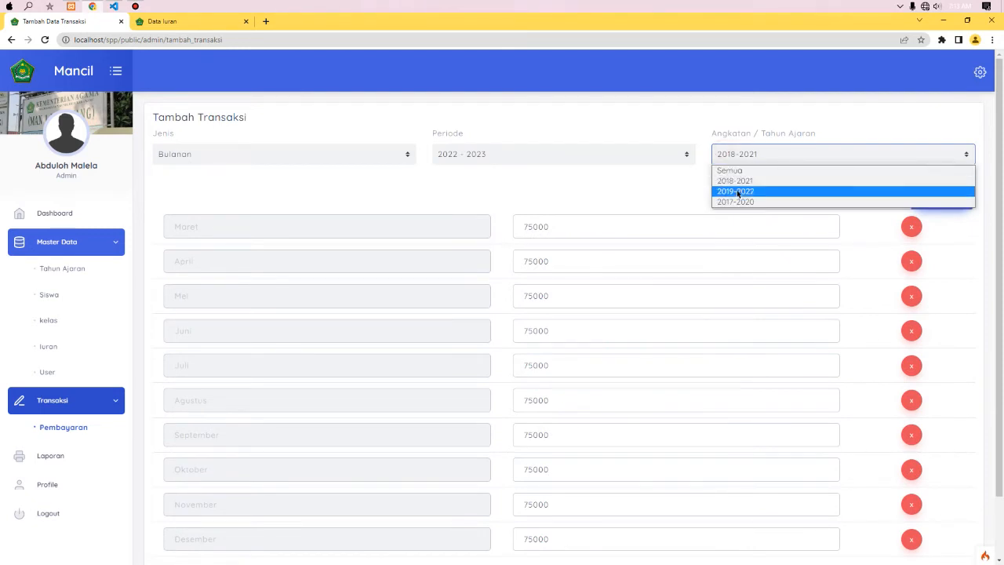
{"action": "left_click", "coordinate": [736, 180]}
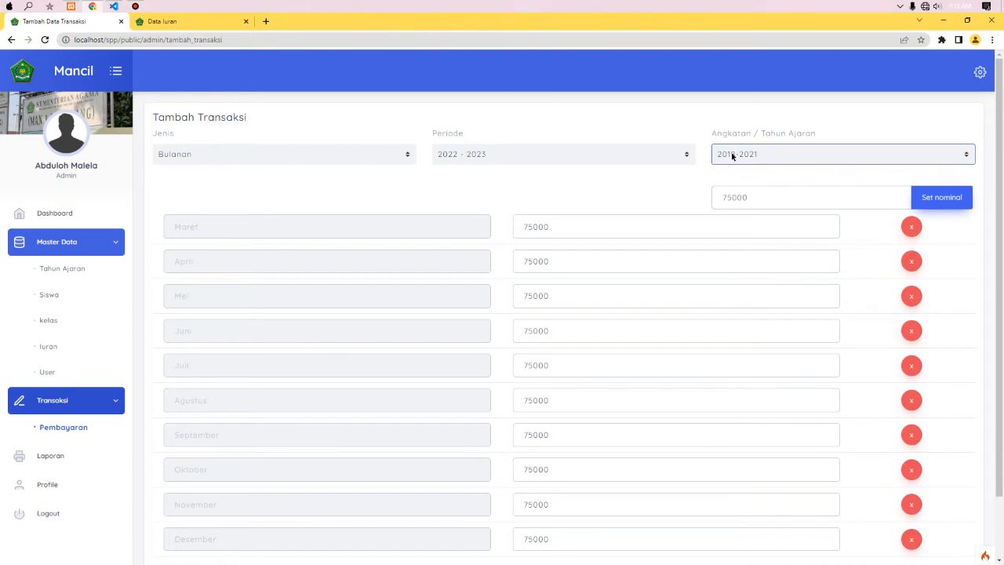
- Replace the shared amount with 50000 and apply it to every month
{"action": "scroll", "coordinate": [1000, 282], "scroll_direction": "down", "scroll_amount": 1}
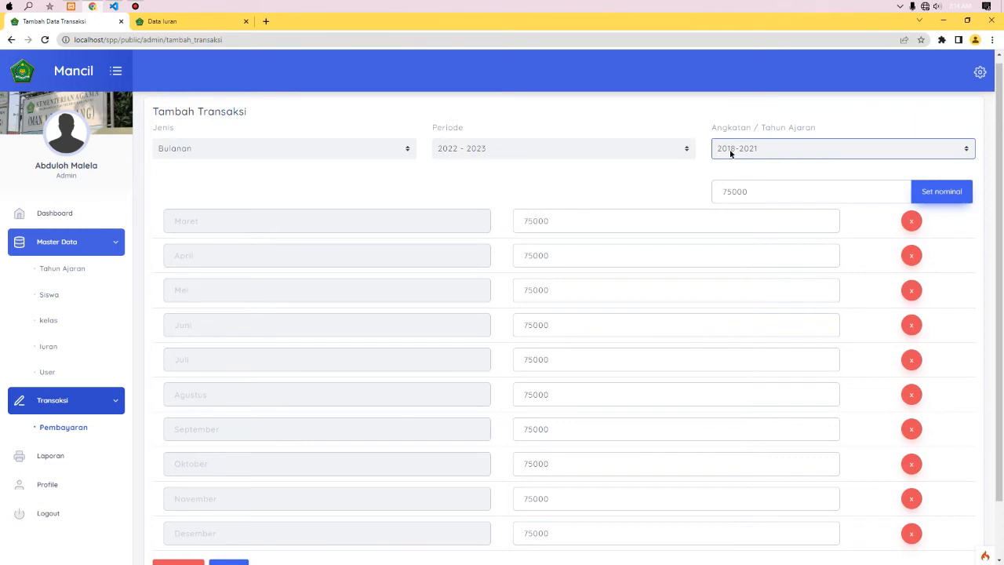
{"action": "left_click", "coordinate": [756, 193]}
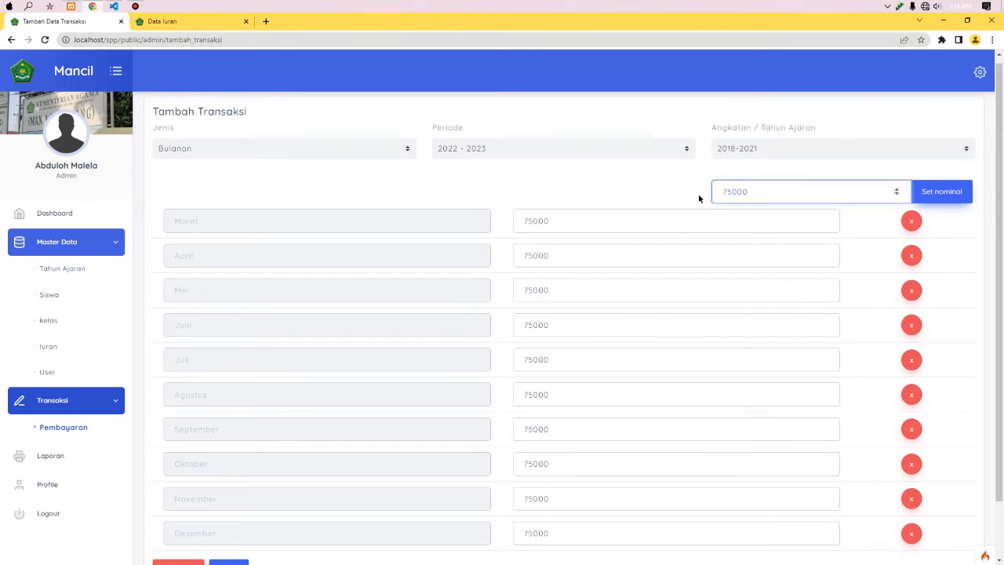
{"action": "key", "text": "ctrl+a"}
{"action": "type", "text": "50000"}
{"action": "left_click", "coordinate": [946, 196]}
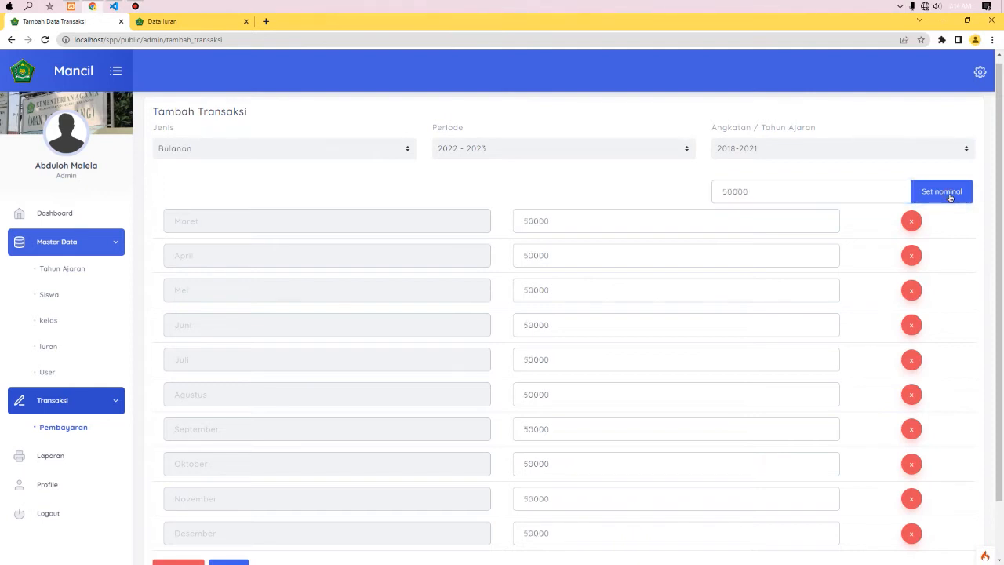
- Save the monthly 2022 - 2023 transaction and dismiss the success message
{"action": "left_click", "coordinate": [534, 221]}
{"action": "scroll", "coordinate": [981, 393], "scroll_direction": "down", "scroll_amount": 1}
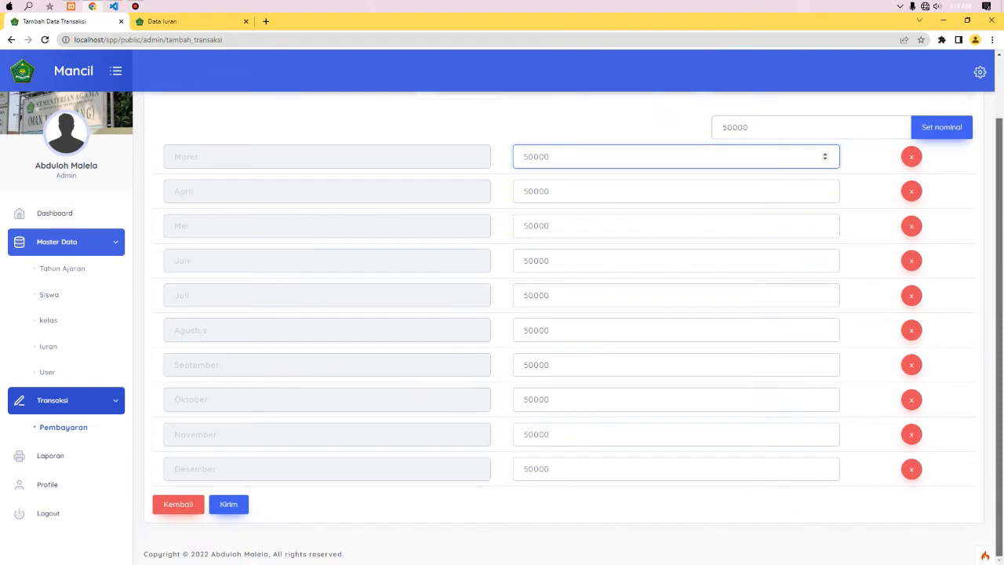
{"action": "left_click", "coordinate": [229, 504]}
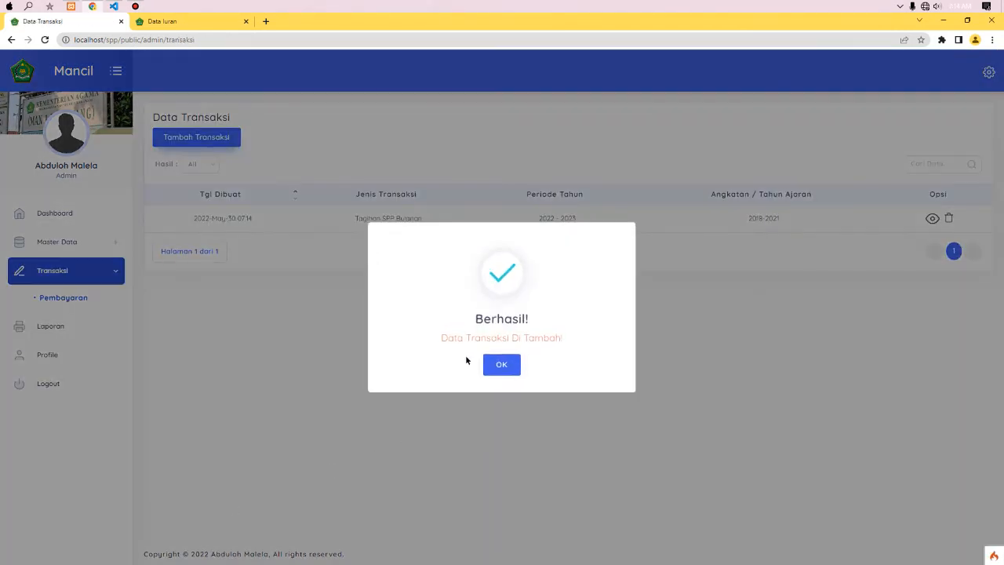
{"action": "left_click", "coordinate": [501, 363]}
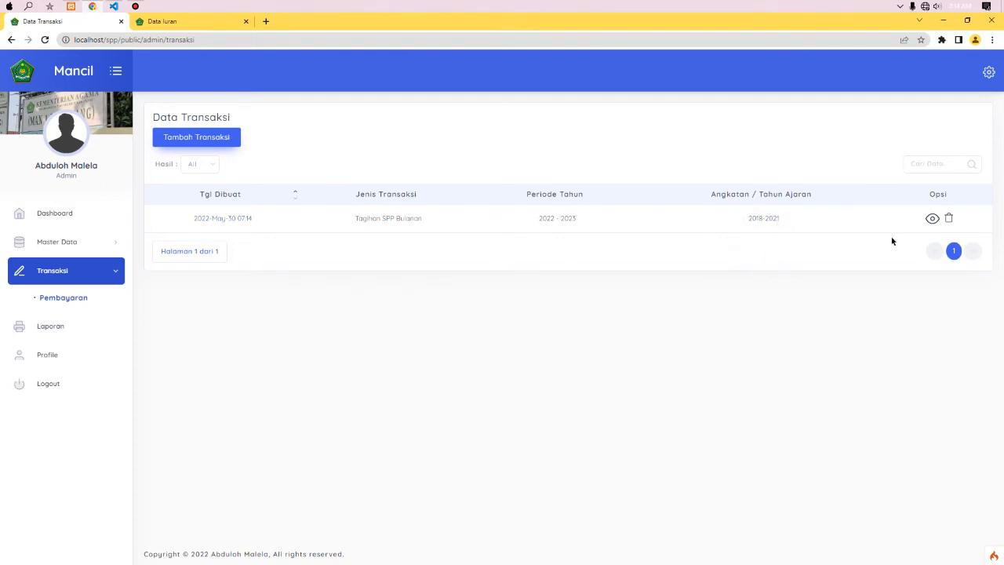
- View the transaction's billed students, then open Master Data > Siswa in a new tab
{"action": "left_click", "coordinate": [931, 218]}
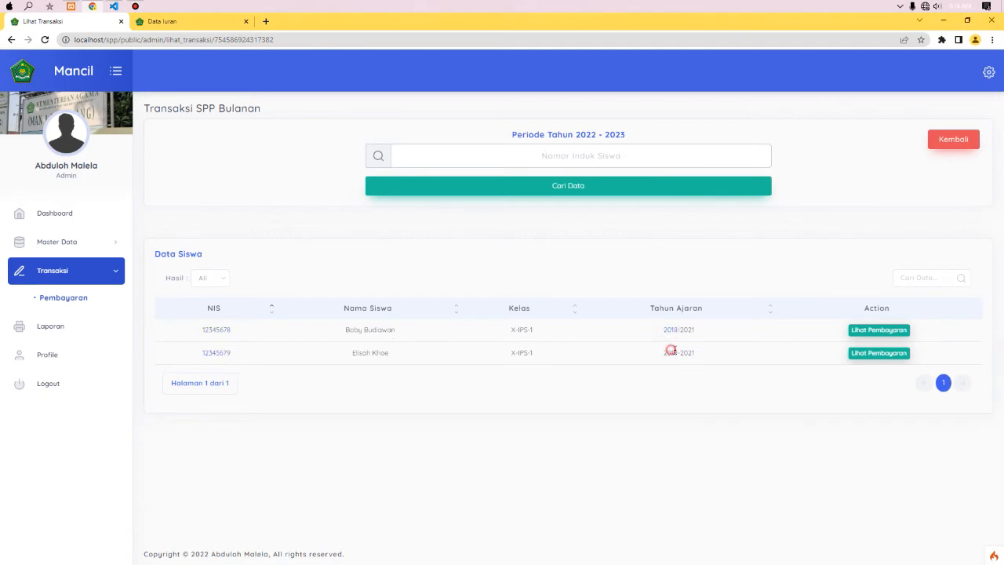
{"action": "left_click", "coordinate": [78, 243]}
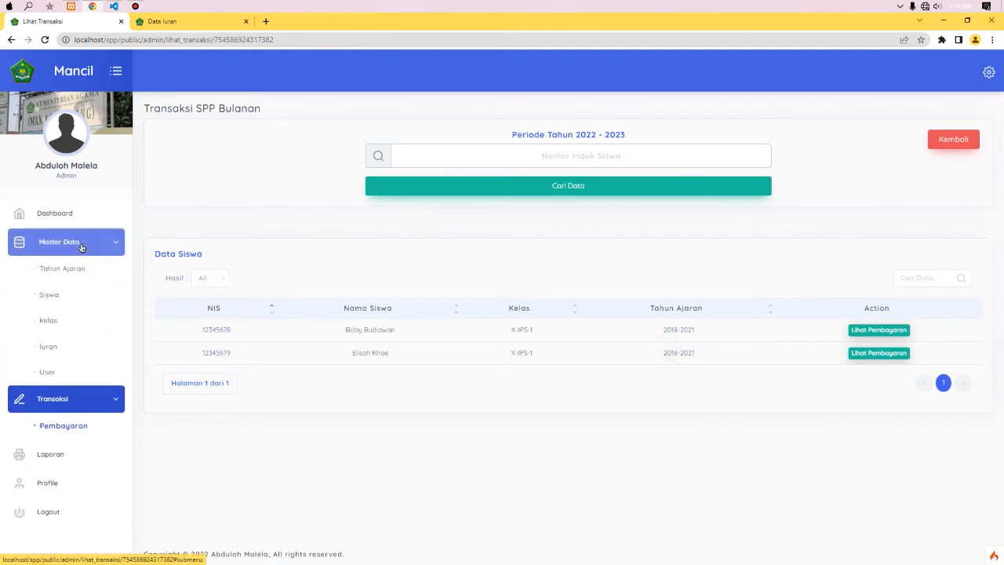
{"action": "middle_click", "coordinate": [49, 295]}
{"action": "left_click", "coordinate": [306, 21]}
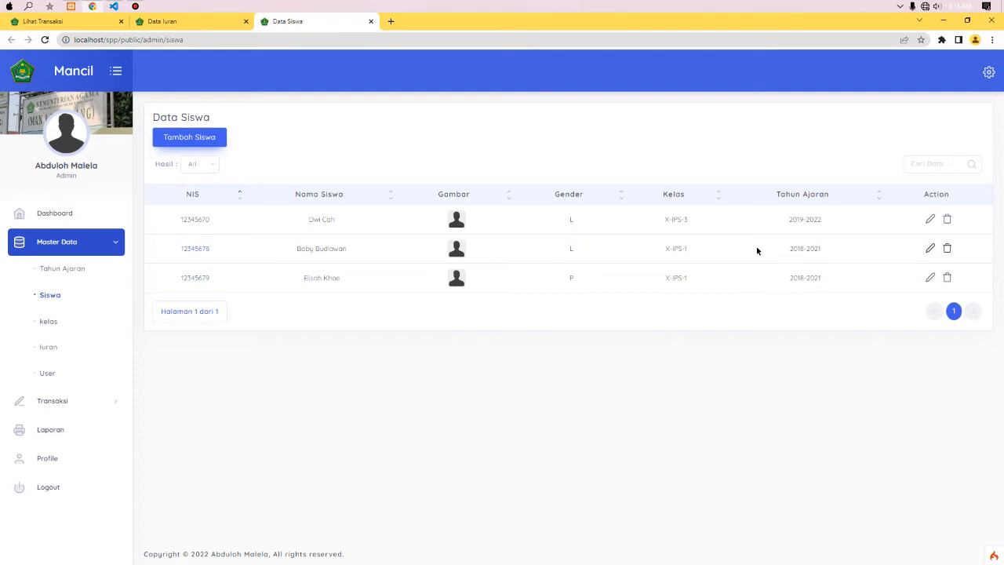
- Return to the 2022 - 2023 transaction's student list, then go back to Data Transaksi
{"action": "left_click", "coordinate": [794, 248]}
{"action": "left_click", "coordinate": [803, 277]}
{"action": "left_click", "coordinate": [47, 21]}
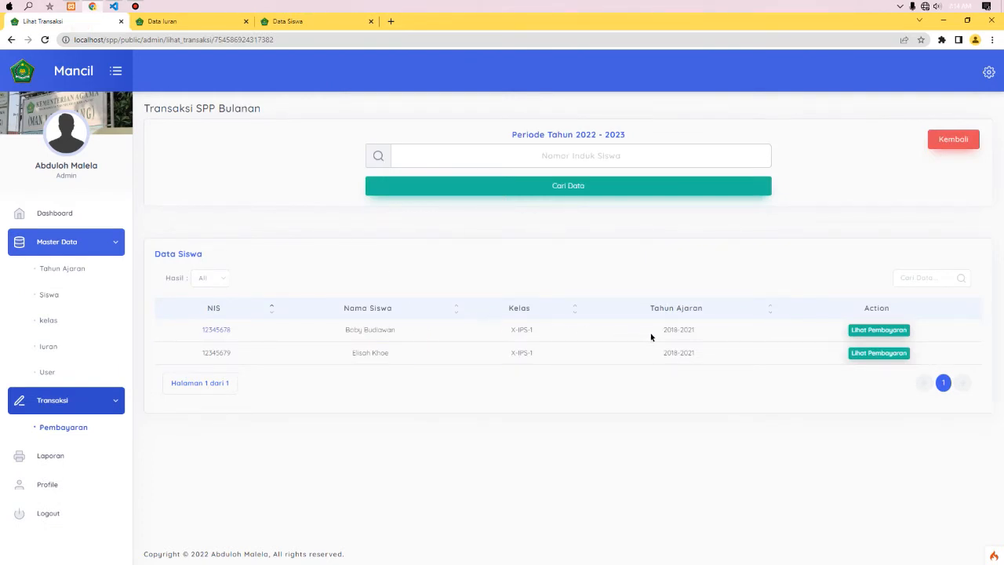
{"action": "left_click", "coordinate": [330, 333]}
{"action": "left_click", "coordinate": [356, 353]}
{"action": "left_click", "coordinate": [338, 333]}
{"action": "left_click", "coordinate": [345, 352]}
{"action": "left_click", "coordinate": [335, 331]}
{"action": "left_click", "coordinate": [341, 356]}
{"action": "left_click", "coordinate": [81, 431]}
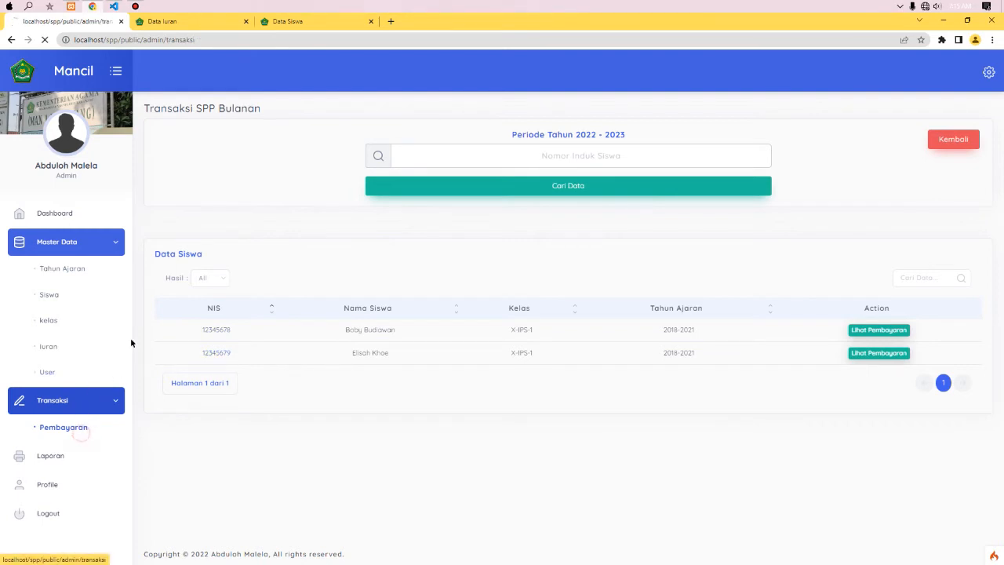
- Close Data Iuran, start a new transaction, and keep the transaction list in another tab
{"action": "left_click", "coordinate": [245, 21]}
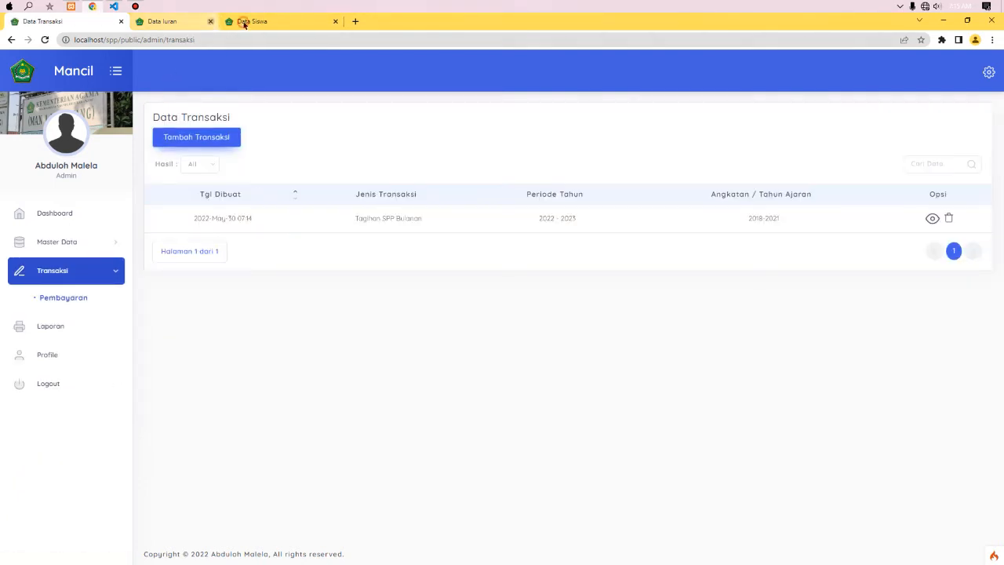
{"action": "left_click", "coordinate": [217, 137]}
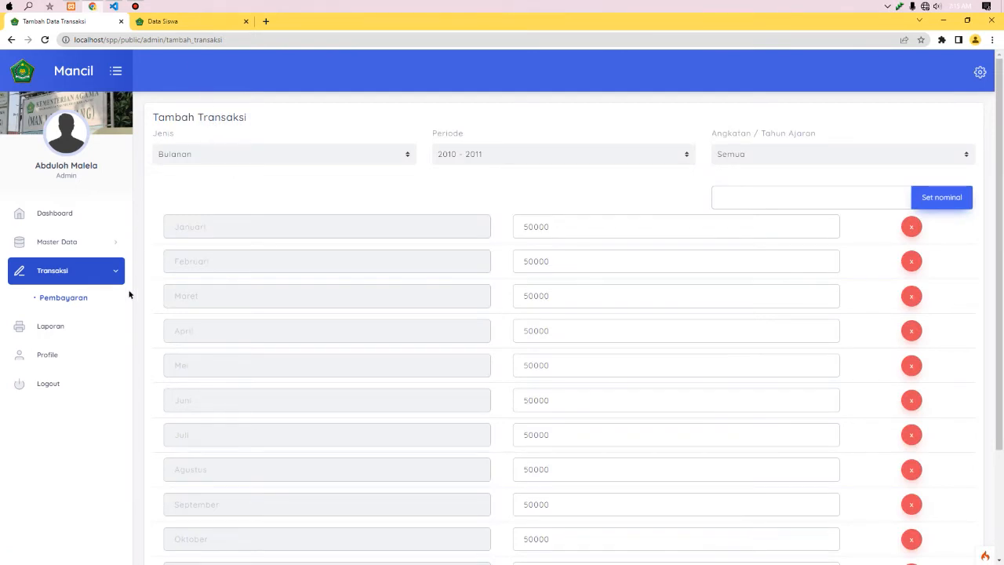
{"action": "middle_click", "coordinate": [87, 299]}
{"action": "left_click_drag", "start_coordinate": [305, 24], "coordinate": [186, 17]}
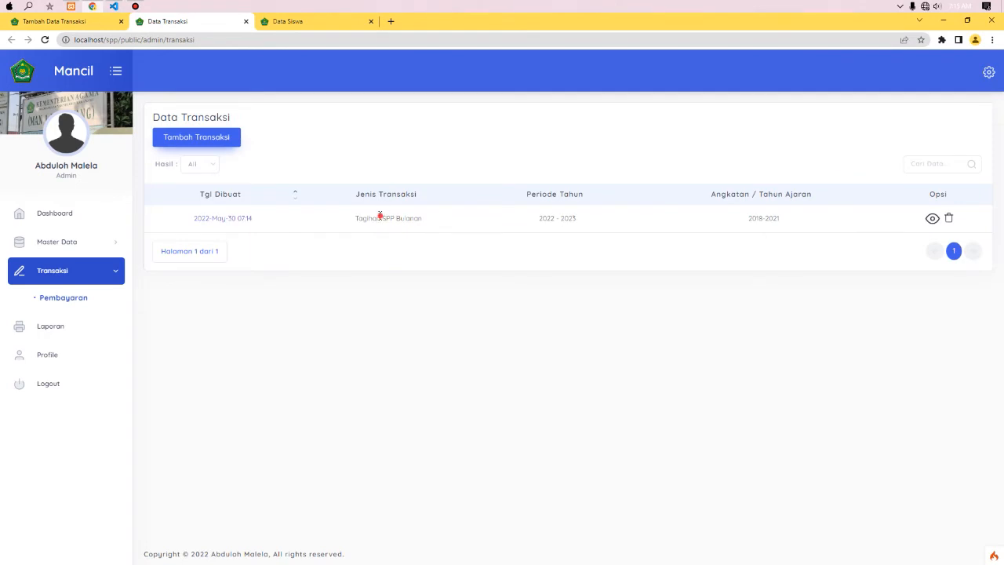
{"action": "left_click", "coordinate": [546, 220]}
{"action": "left_click", "coordinate": [754, 215]}
{"action": "left_click", "coordinate": [85, 22]}
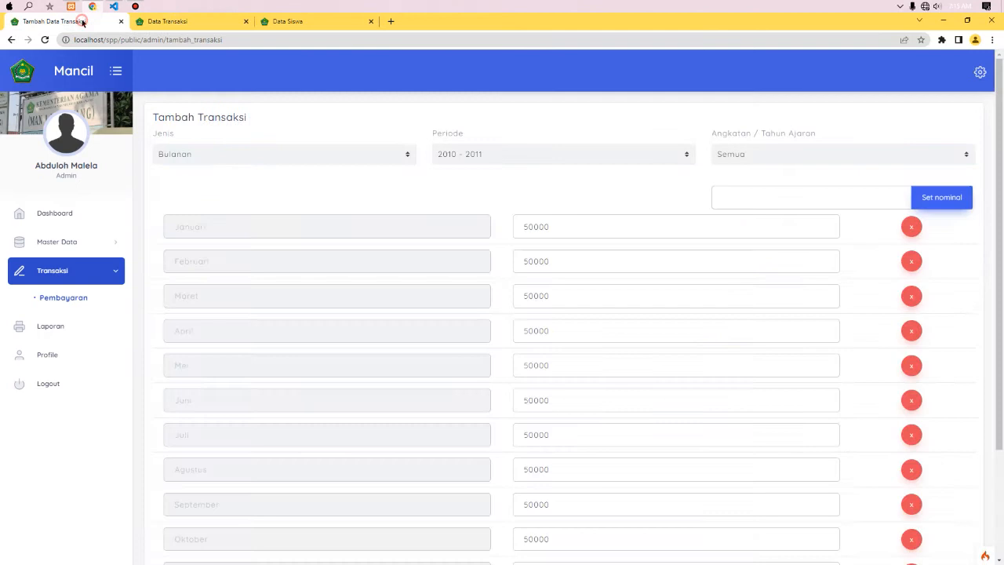
- Submit Periode 2022 - 2023 with Angkatan 2018-2021 and read the already-exists notice
{"action": "left_click", "coordinate": [506, 155]}
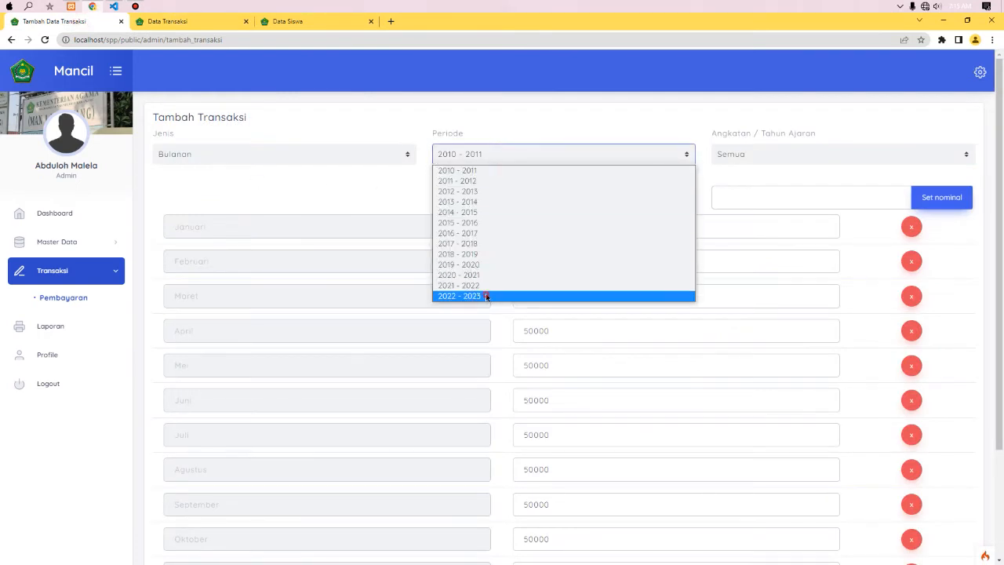
{"action": "left_click", "coordinate": [487, 295]}
{"action": "left_click", "coordinate": [722, 155]}
{"action": "left_click", "coordinate": [734, 181]}
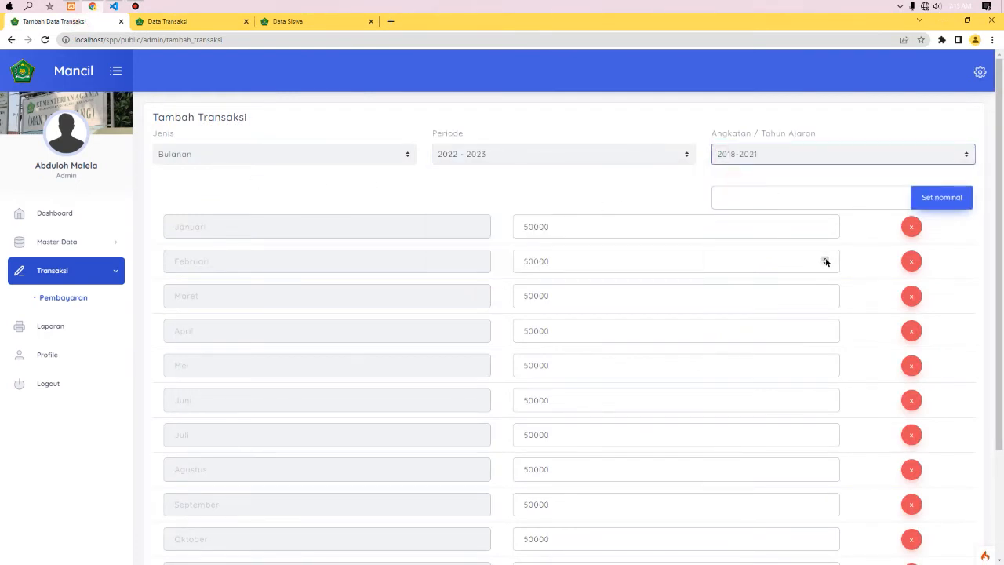
{"action": "scroll", "coordinate": [353, 422], "scroll_direction": "down", "scroll_amount": 3}
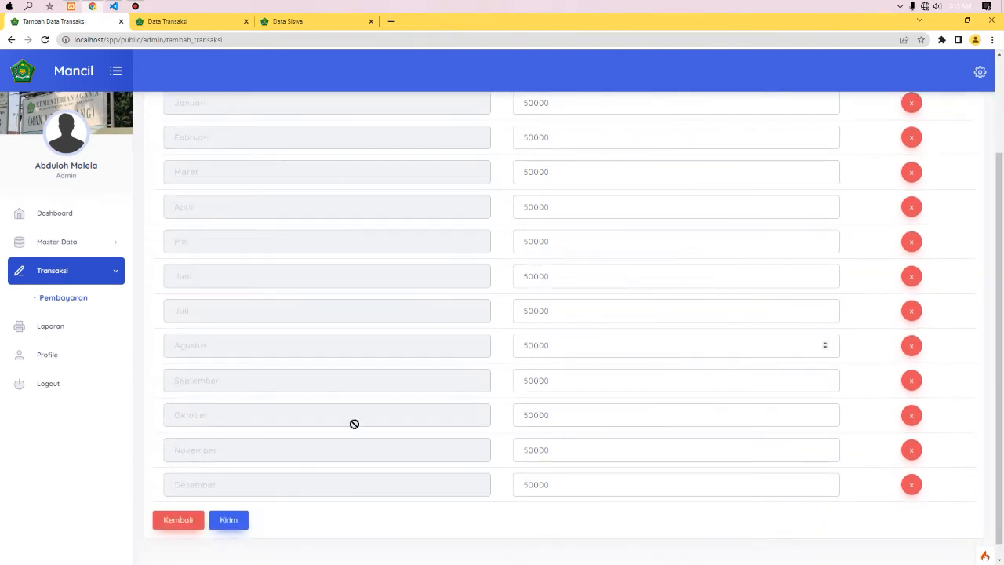
{"action": "left_click", "coordinate": [236, 522]}
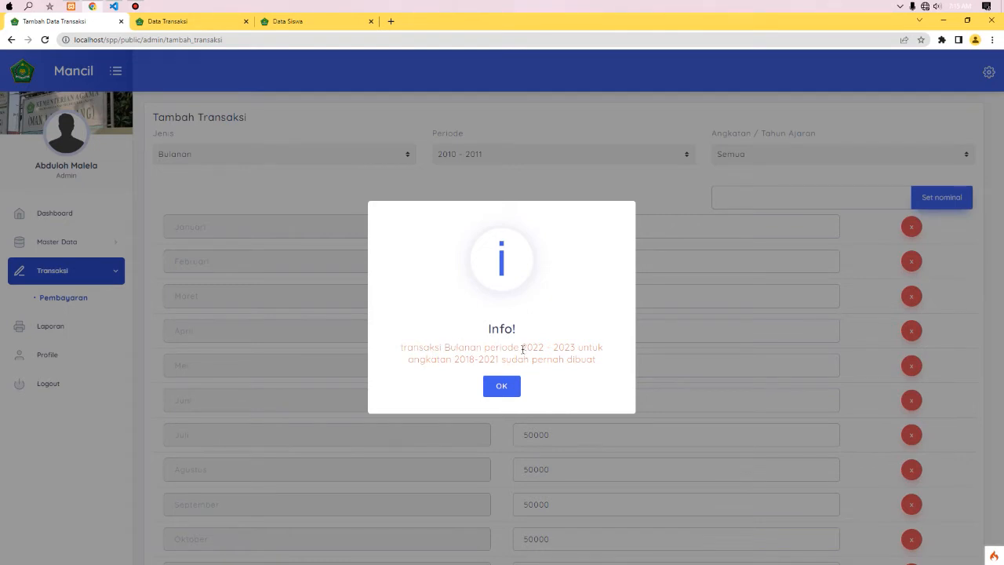
{"action": "left_click_drag", "start_coordinate": [522, 350], "coordinate": [568, 345]}
{"action": "double_click", "coordinate": [461, 359]}
- Dismiss the notice and choose Periode 2022 - 2023 with Angkatan Semua
{"action": "left_click", "coordinate": [502, 385]}
{"action": "left_click", "coordinate": [447, 161]}
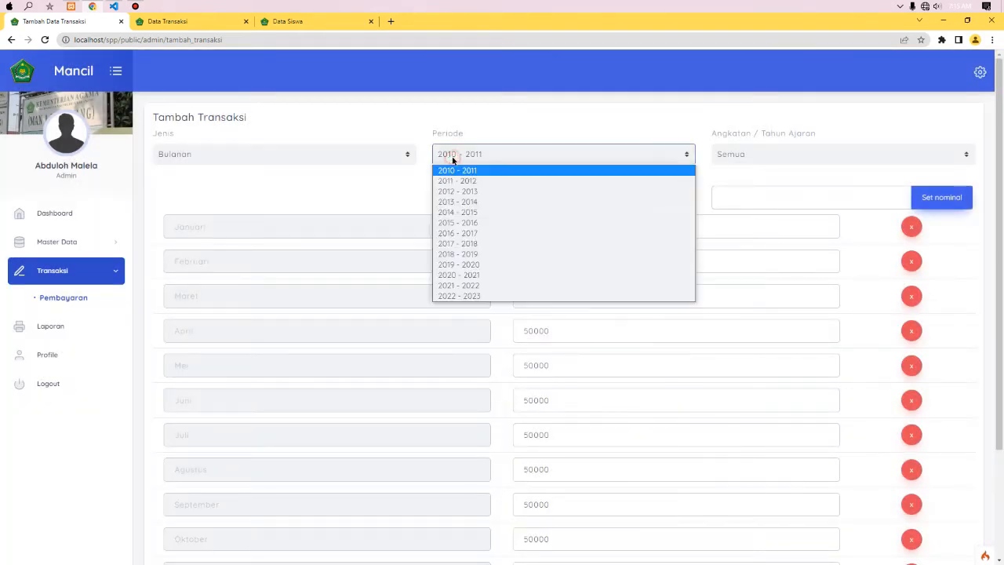
{"action": "left_click", "coordinate": [479, 297]}
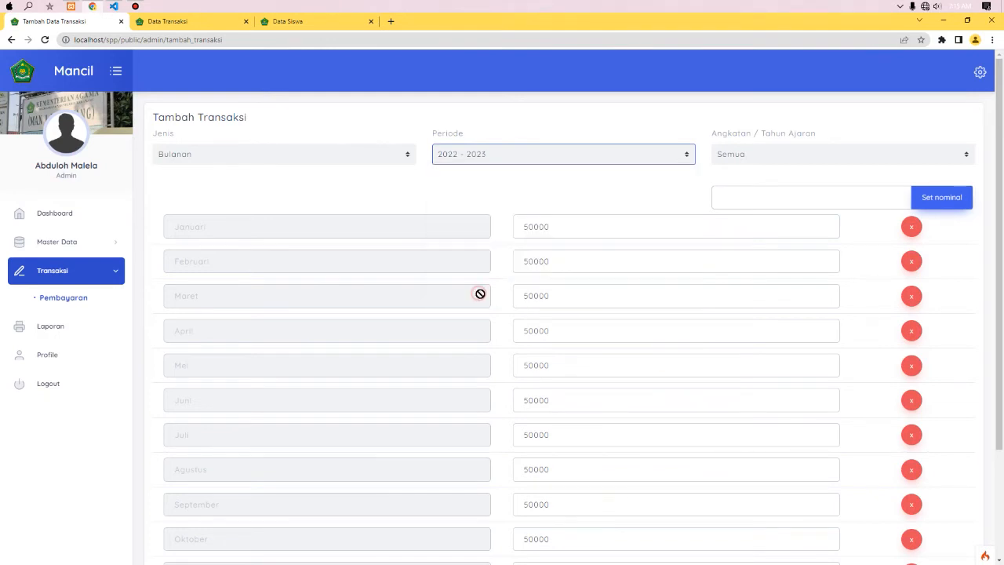
{"action": "left_click", "coordinate": [743, 157]}
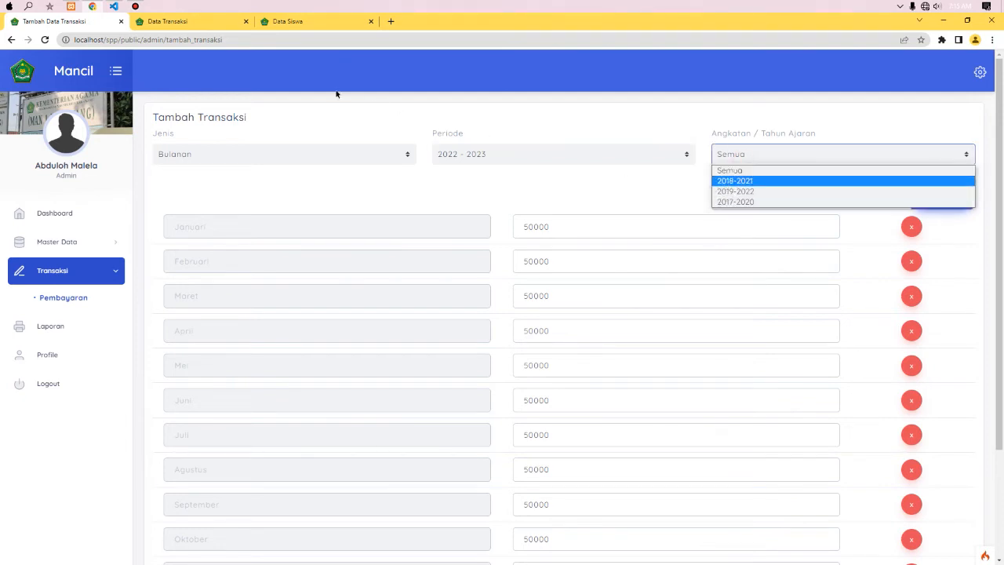
{"action": "left_click", "coordinate": [195, 21]}
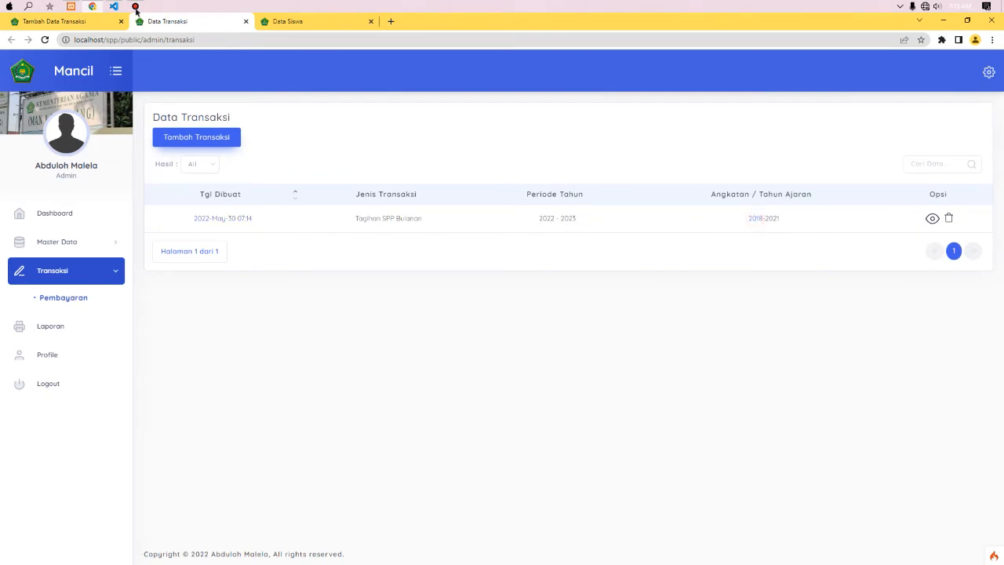
{"action": "left_click", "coordinate": [66, 19]}
- Submit for all cohorts, read the refusal citing cohort 2018, and dismiss it
{"action": "scroll", "coordinate": [399, 469], "scroll_direction": "down", "scroll_amount": 2}
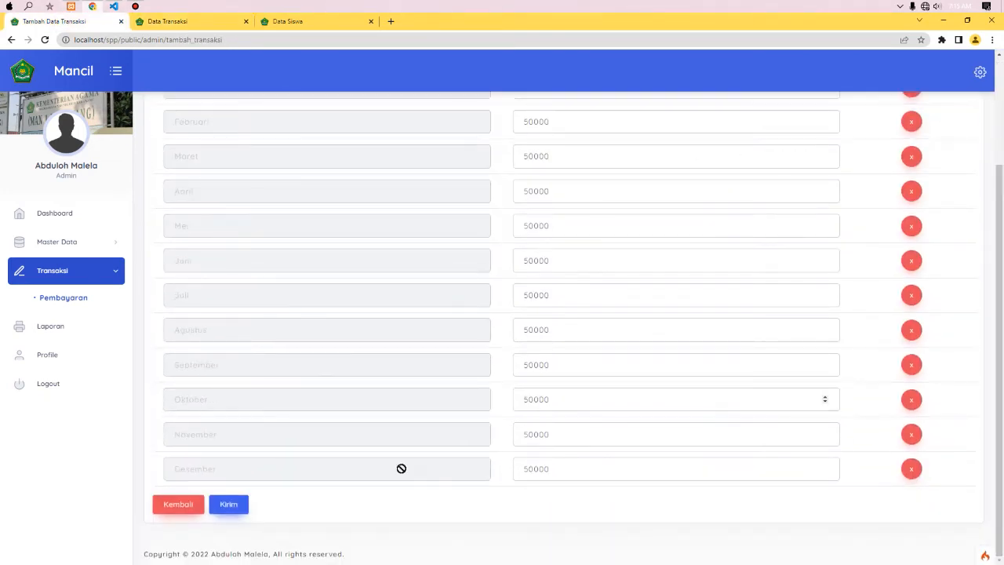
{"action": "left_click", "coordinate": [224, 502]}
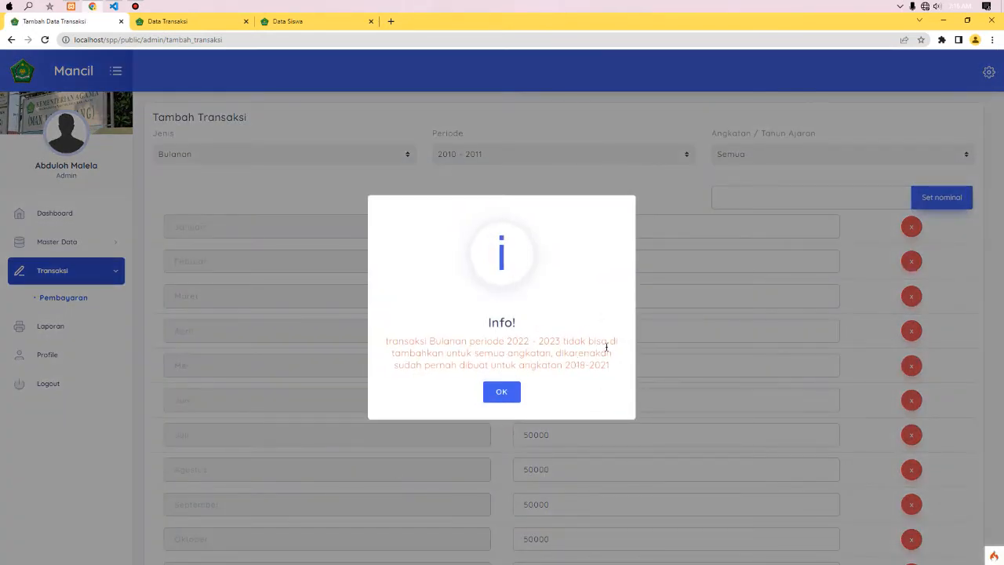
{"action": "double_click", "coordinate": [516, 353]}
{"action": "left_click_drag", "start_coordinate": [564, 365], "coordinate": [583, 366]}
{"action": "left_click", "coordinate": [178, 24]}
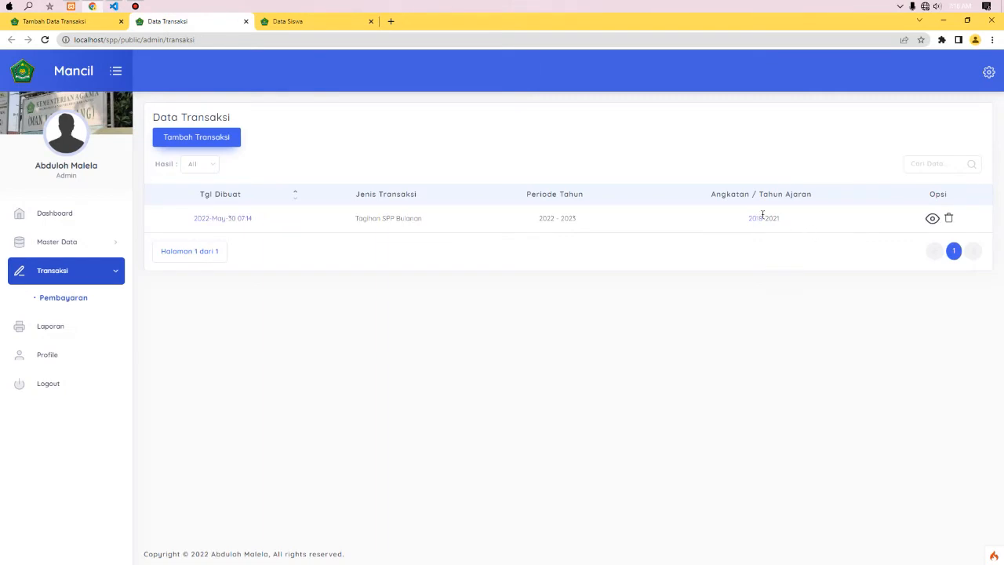
{"action": "left_click", "coordinate": [83, 22]}
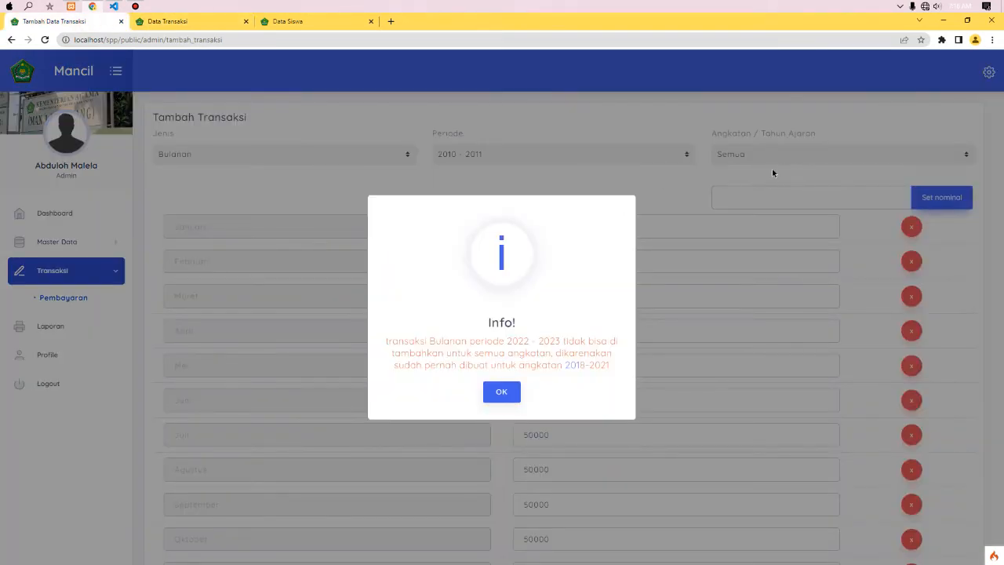
{"action": "left_click", "coordinate": [502, 391]}
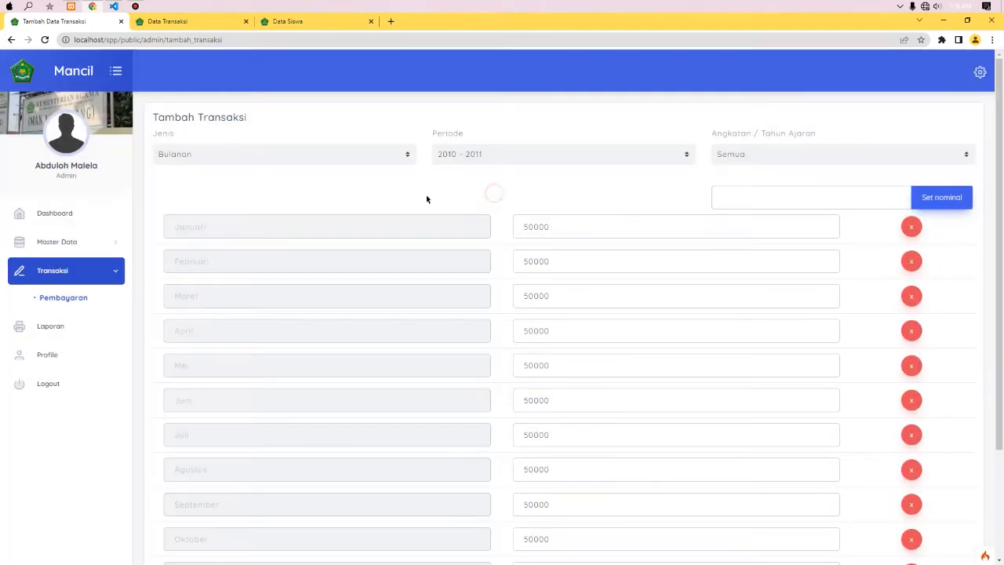
- Set the new bill's cohort to 2019-2022 and period to 2022 - 2023
{"action": "left_click", "coordinate": [789, 163]}
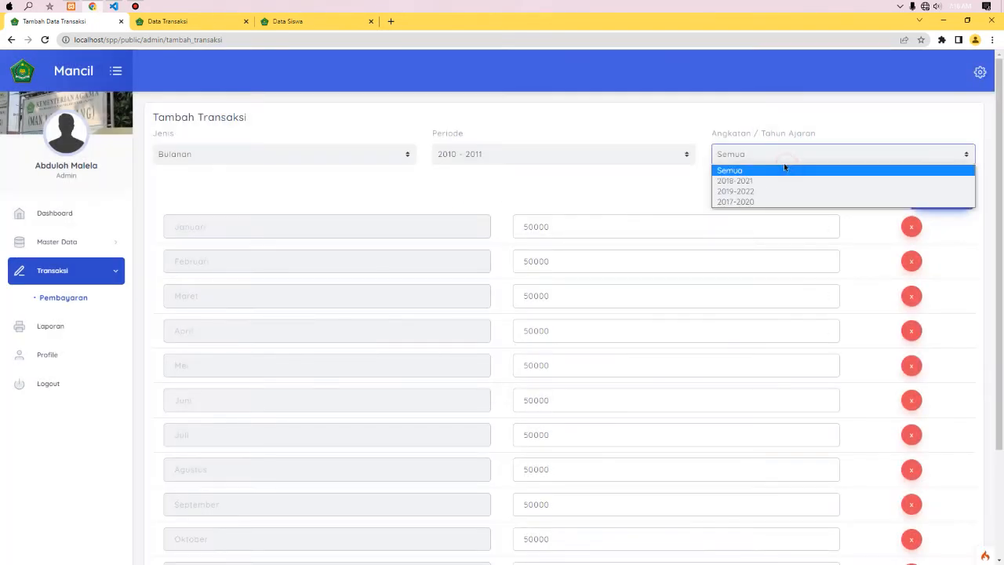
{"action": "left_click", "coordinate": [737, 192]}
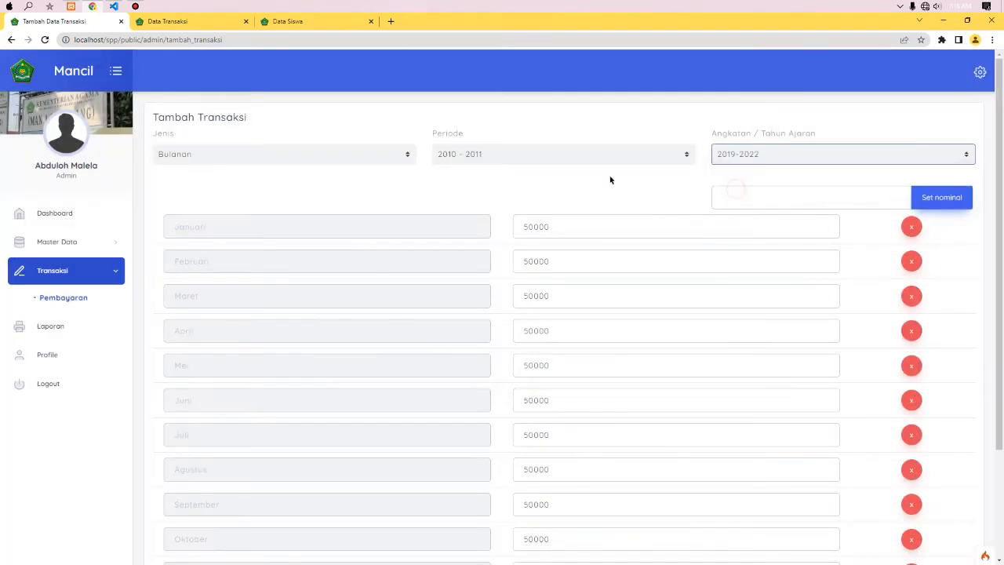
{"action": "left_click", "coordinate": [546, 157]}
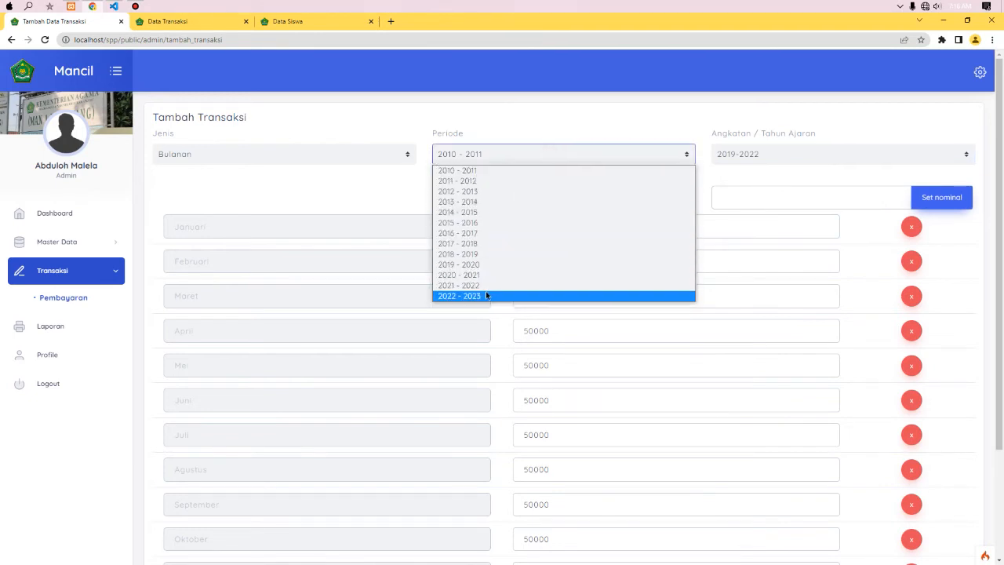
{"action": "left_click", "coordinate": [486, 292]}
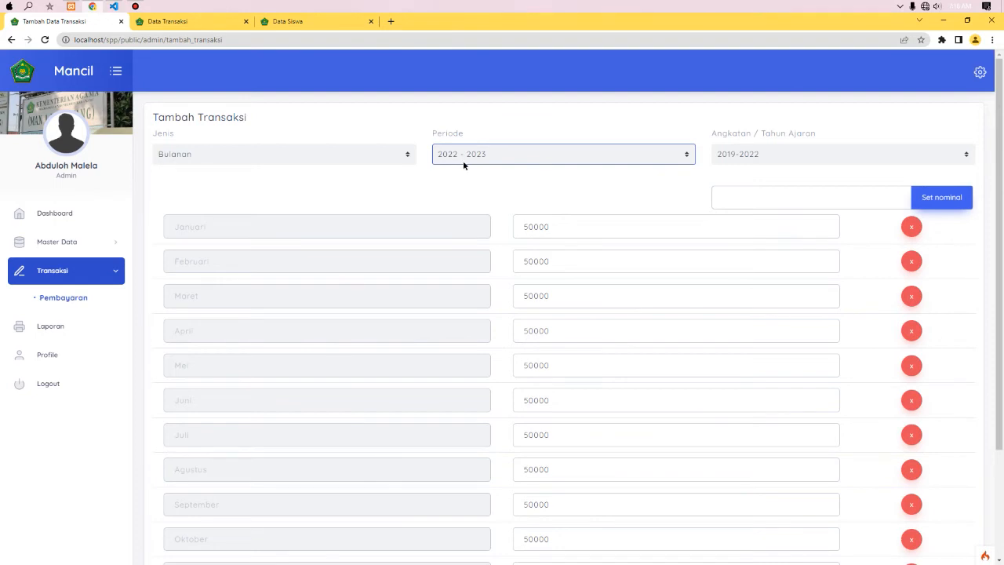
- Check the first student's bills on the existing 2022 - 2023 transaction
{"action": "left_click", "coordinate": [181, 17]}
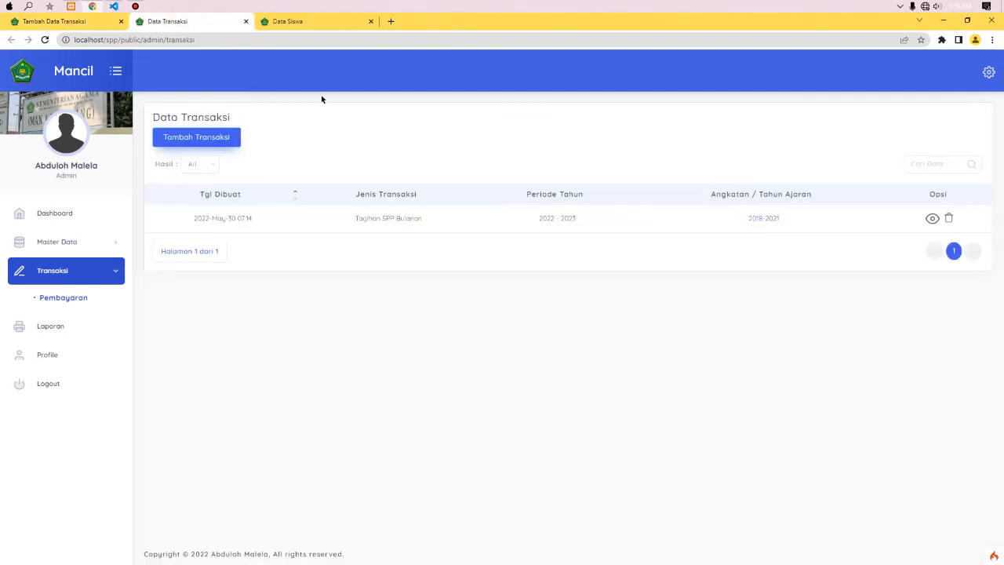
{"action": "left_click", "coordinate": [932, 220]}
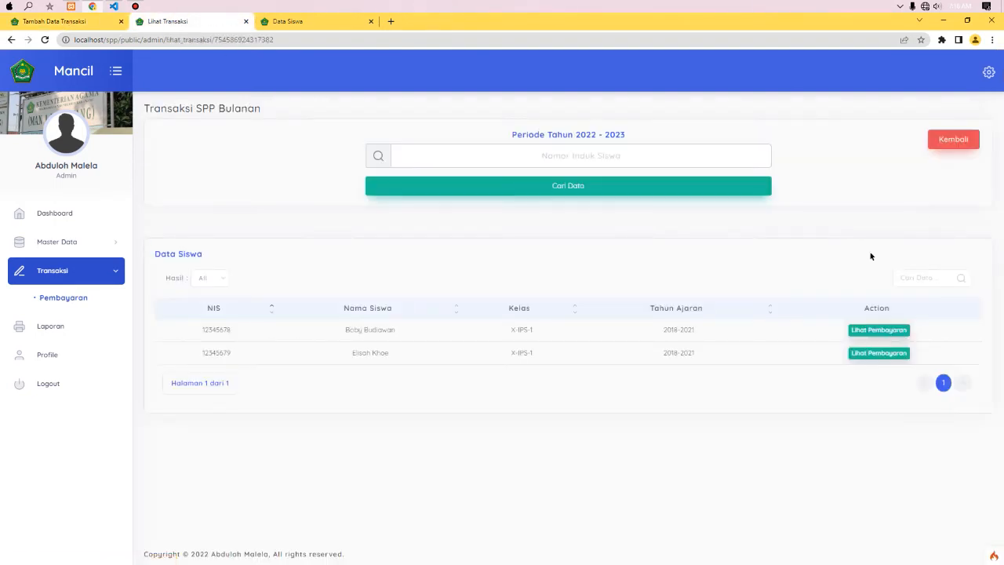
{"action": "left_click", "coordinate": [889, 330]}
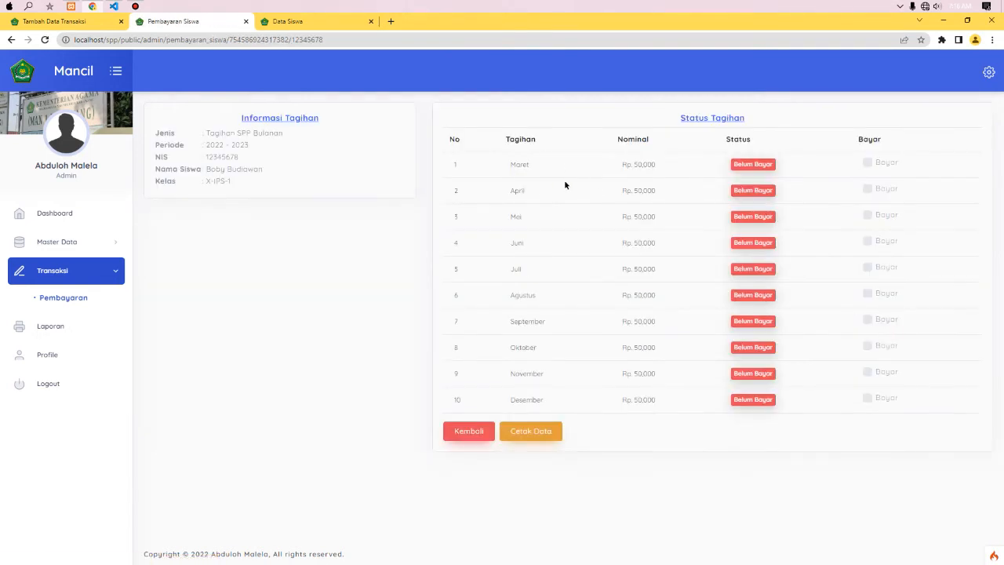
{"action": "left_click", "coordinate": [471, 431]}
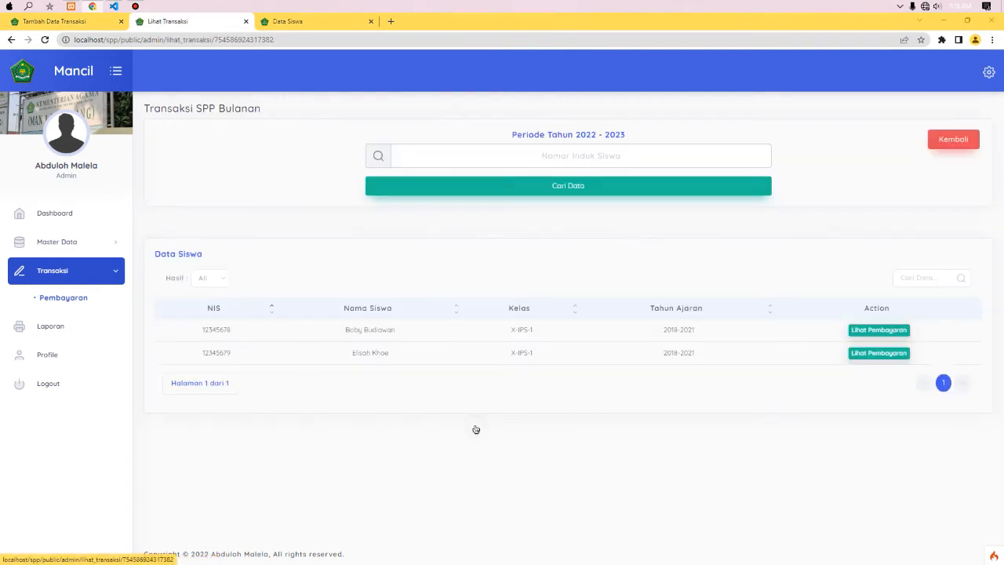
{"action": "left_click", "coordinate": [65, 23]}
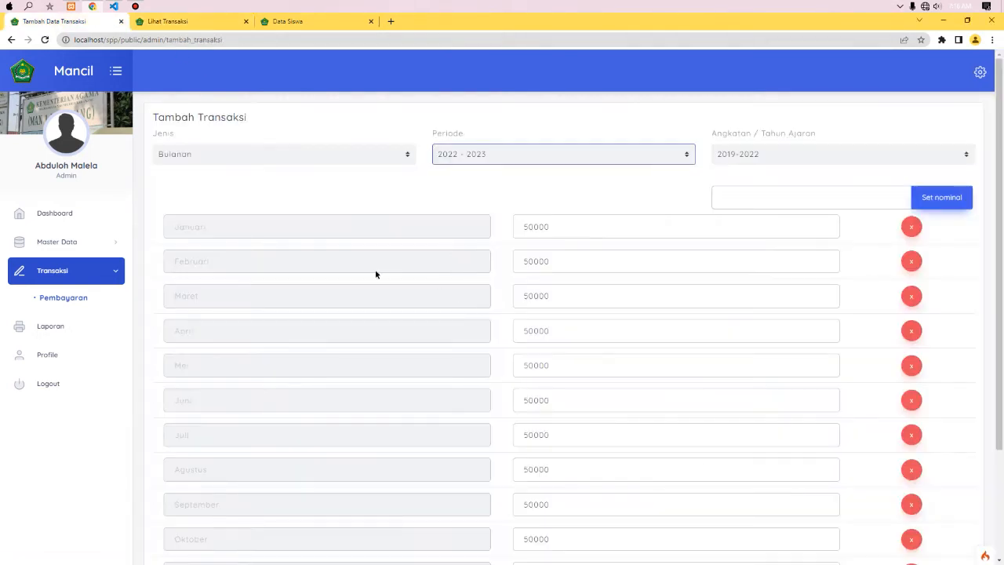
- Remove Januari and Februari, then recheck the first student's existing Maret–Desember bill
{"action": "left_click", "coordinate": [912, 227]}
{"action": "left_click", "coordinate": [911, 227]}
{"action": "left_click", "coordinate": [230, 24]}
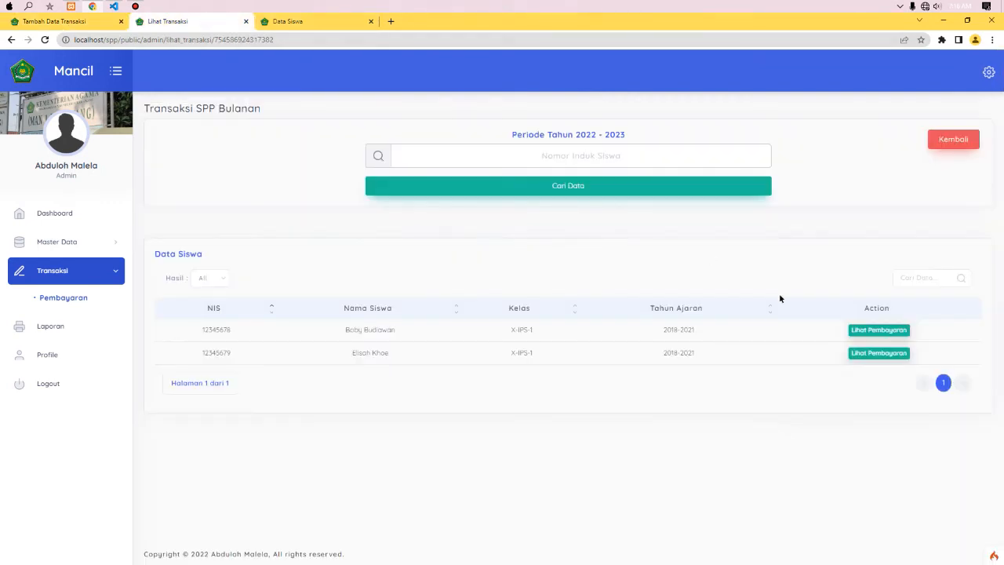
{"action": "left_click", "coordinate": [864, 338]}
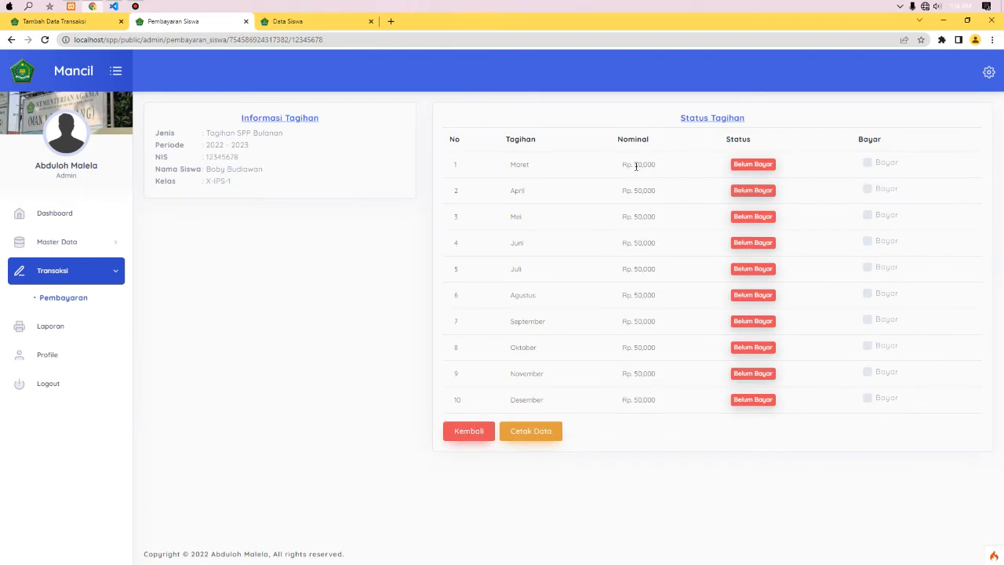
- Apply 75000 to every month and save the transaction, confirming the success message
{"action": "left_click", "coordinate": [71, 25]}
{"action": "left_click", "coordinate": [748, 206]}
{"action": "type", "text": "75000"}
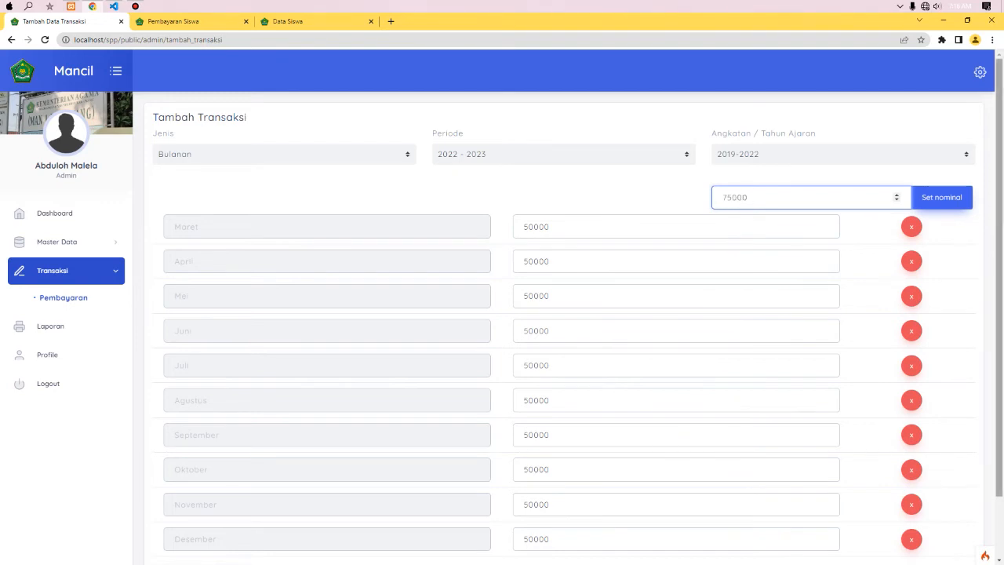
{"action": "scroll", "coordinate": [746, 200], "scroll_direction": "down", "scroll_amount": 1}
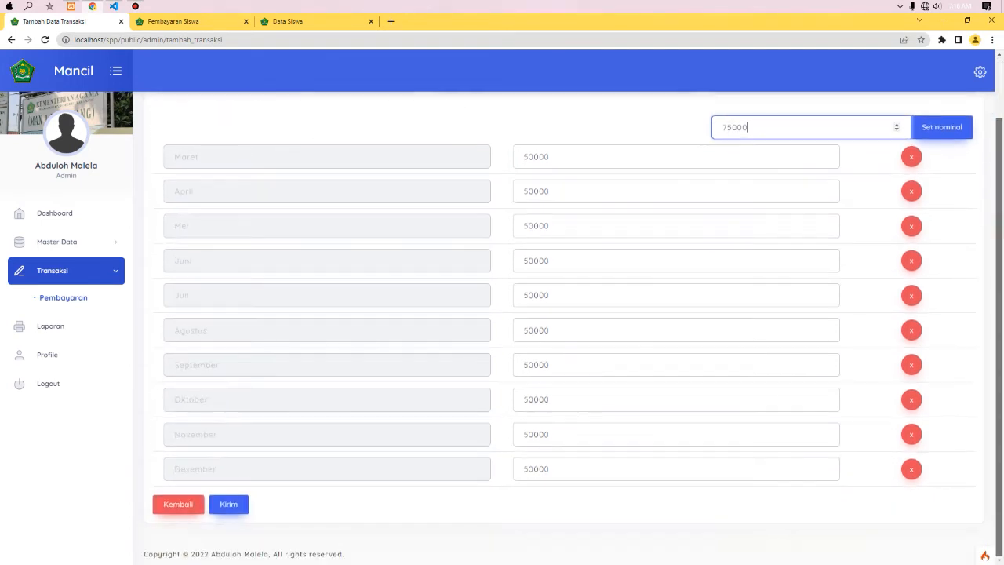
{"action": "left_click", "coordinate": [951, 134]}
{"action": "scroll", "coordinate": [985, 132], "scroll_direction": "up", "scroll_amount": 1}
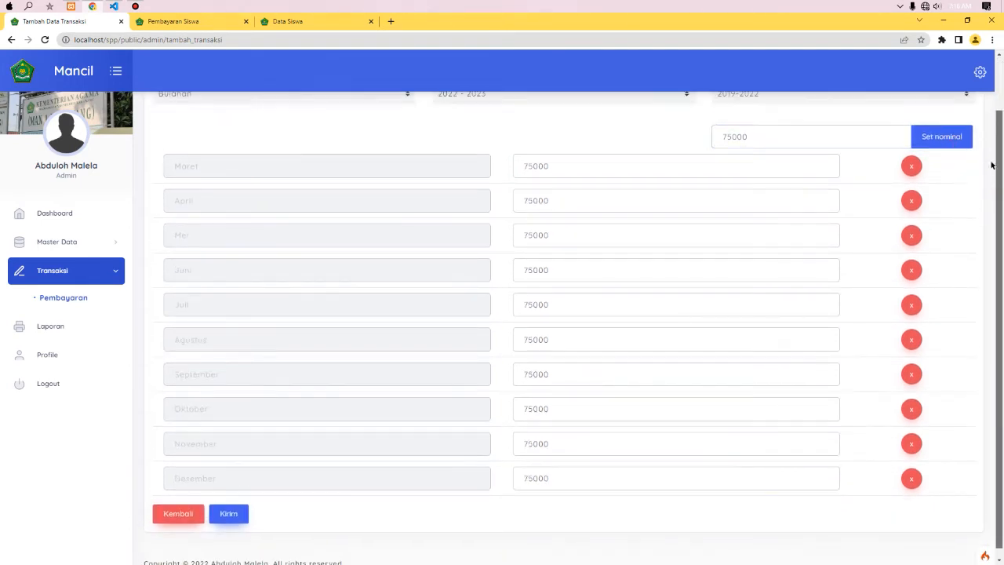
{"action": "scroll", "coordinate": [986, 132], "scroll_direction": "down", "scroll_amount": 1}
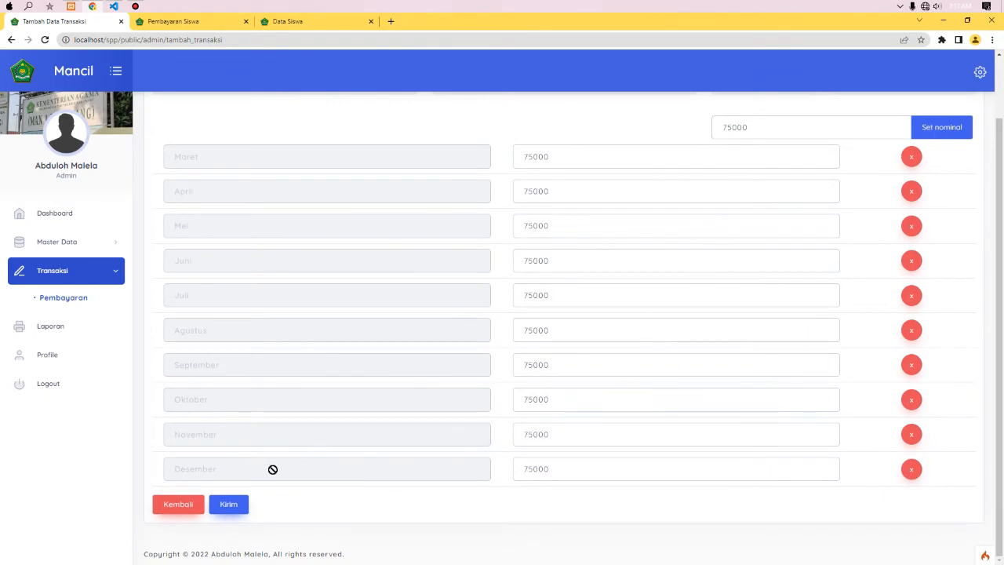
{"action": "left_click", "coordinate": [228, 504]}
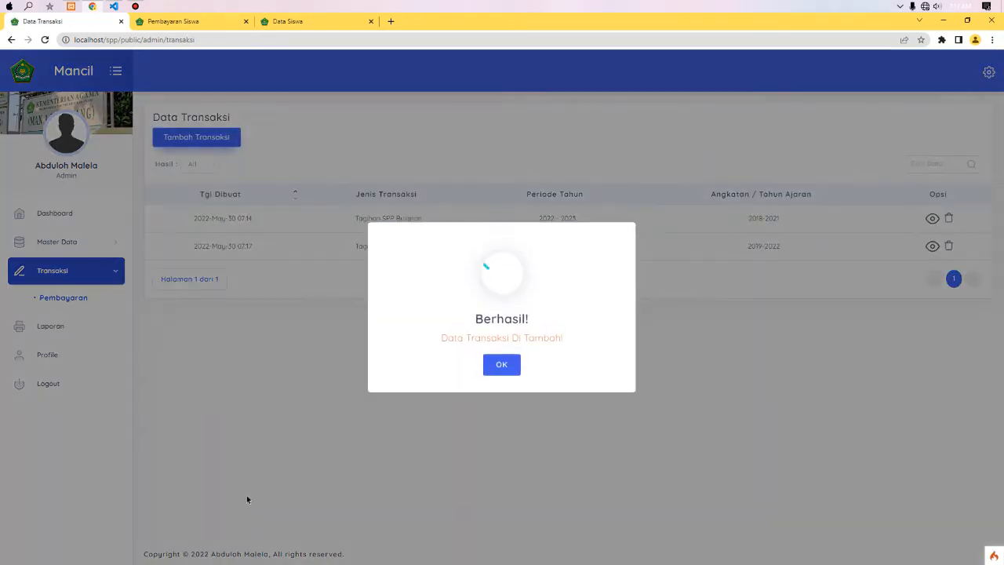
{"action": "left_click", "coordinate": [502, 364]}
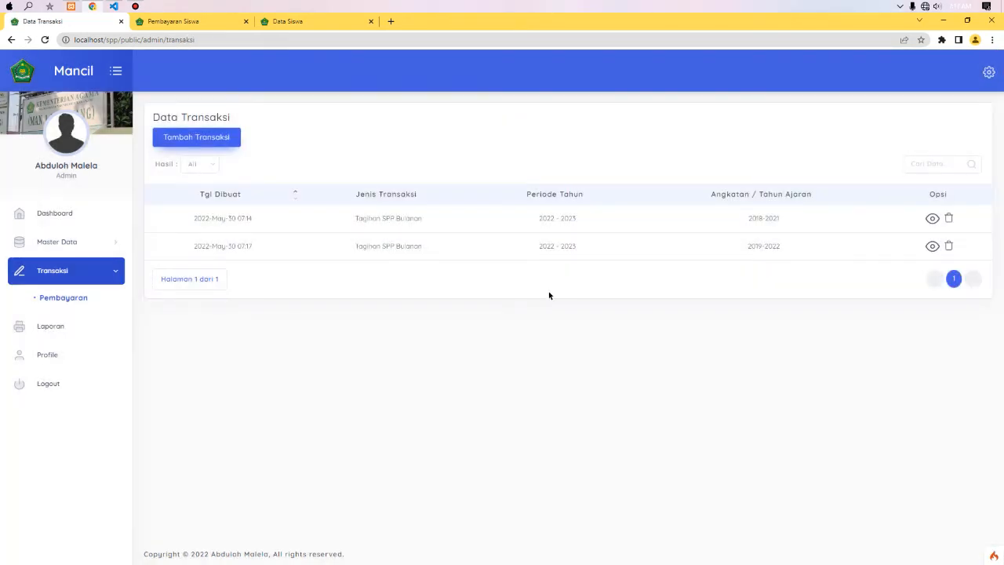
- Open the 2019-2022 transaction's students, then switch to the 2018-2021 cohort's 2022 - 2023 student list
{"action": "left_click", "coordinate": [932, 246]}
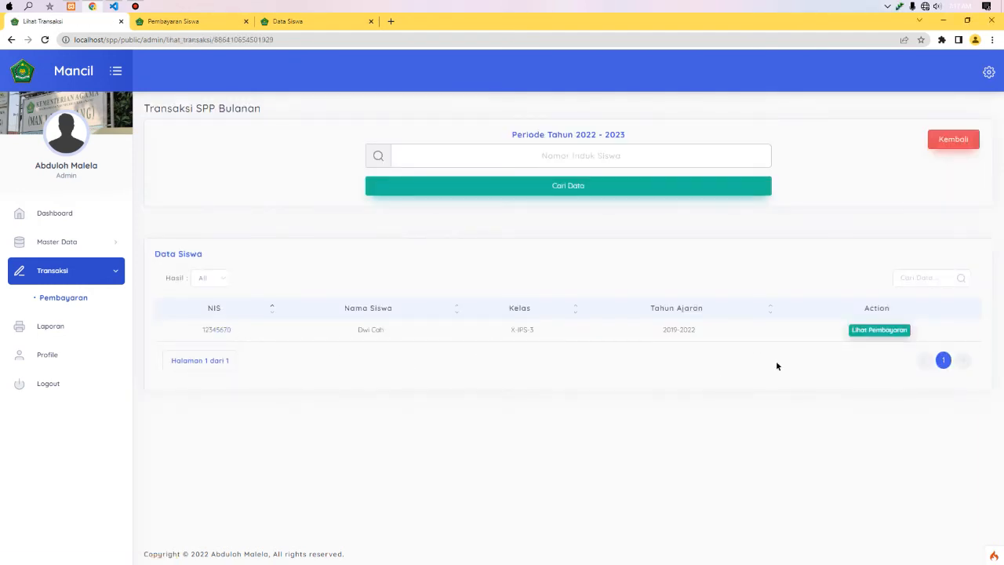
{"action": "left_click", "coordinate": [84, 298]}
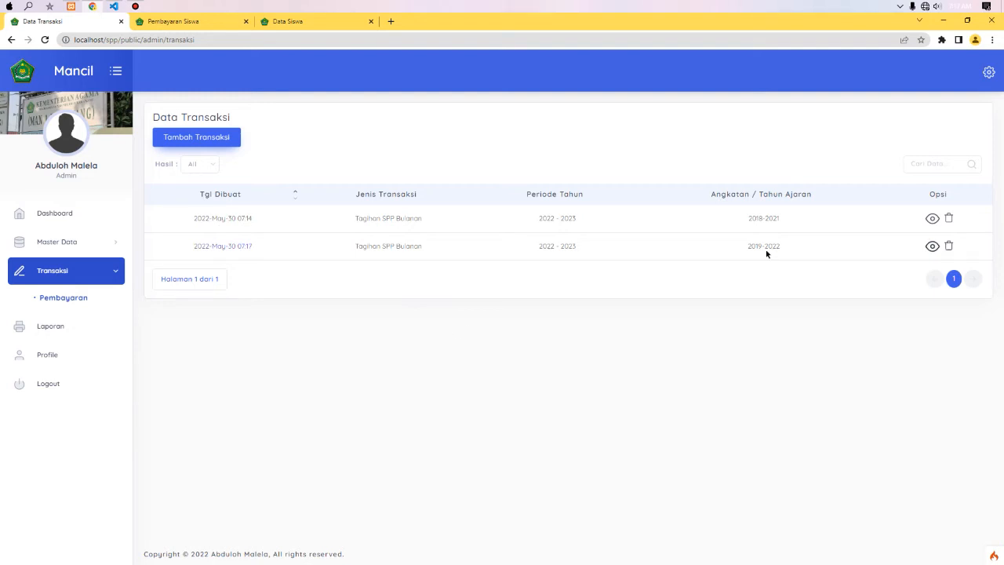
{"action": "left_click", "coordinate": [541, 216]}
{"action": "left_click", "coordinate": [931, 219]}
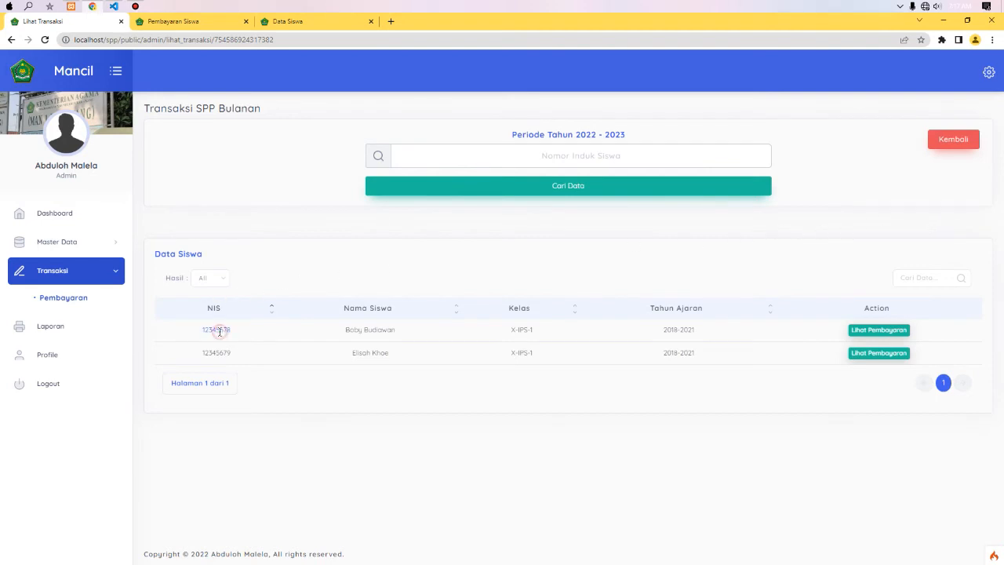
- Look up a 2018-2021 student's SPP bills by their pasted NIS
{"action": "left_click", "coordinate": [546, 148]}
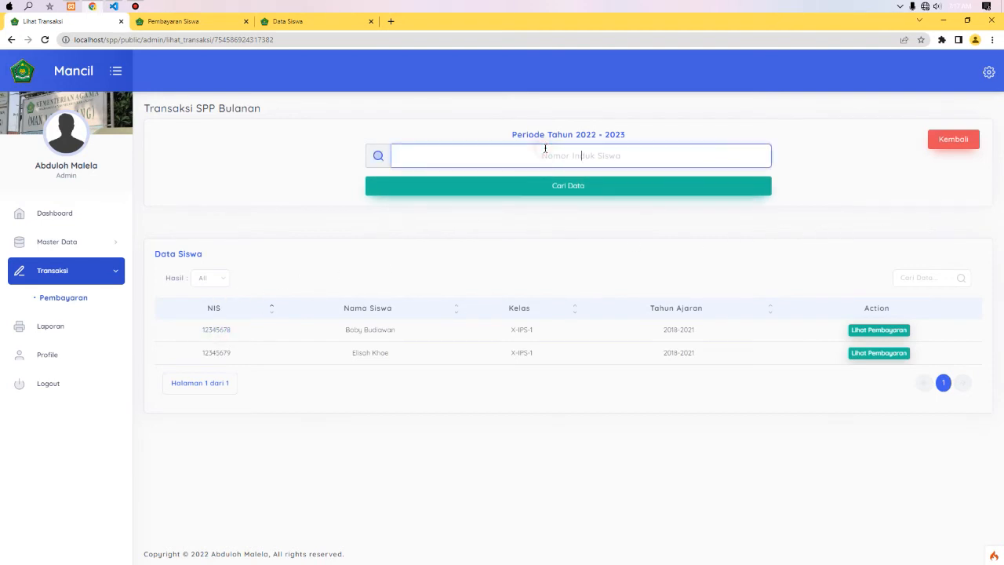
{"action": "type", "text": "12345678"}
{"action": "left_click", "coordinate": [562, 186]}
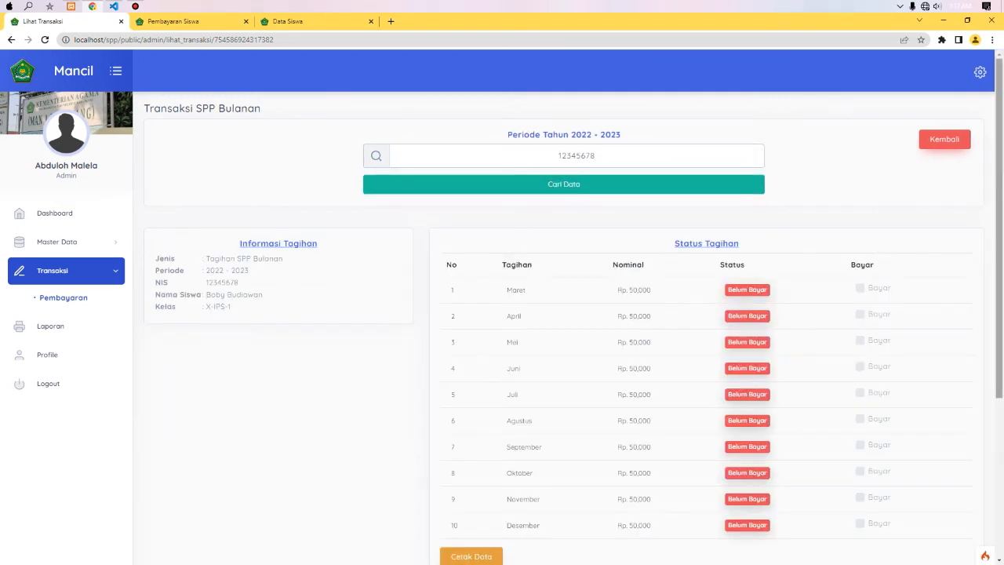
{"action": "scroll", "coordinate": [994, 189], "scroll_direction": "down", "scroll_amount": 2}
{"action": "scroll", "coordinate": [516, 390], "scroll_direction": "up", "scroll_amount": 1}
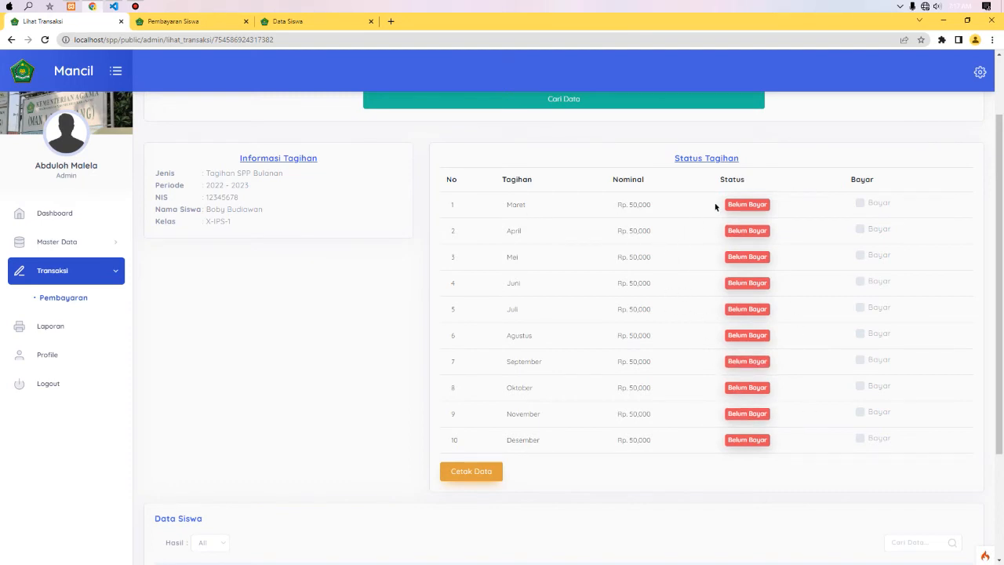
{"action": "left_click_drag", "start_coordinate": [999, 166], "coordinate": [966, 175]}
- Pay the student's Maret, April and Mei bills and view their payment page
{"action": "left_click", "coordinate": [873, 221]}
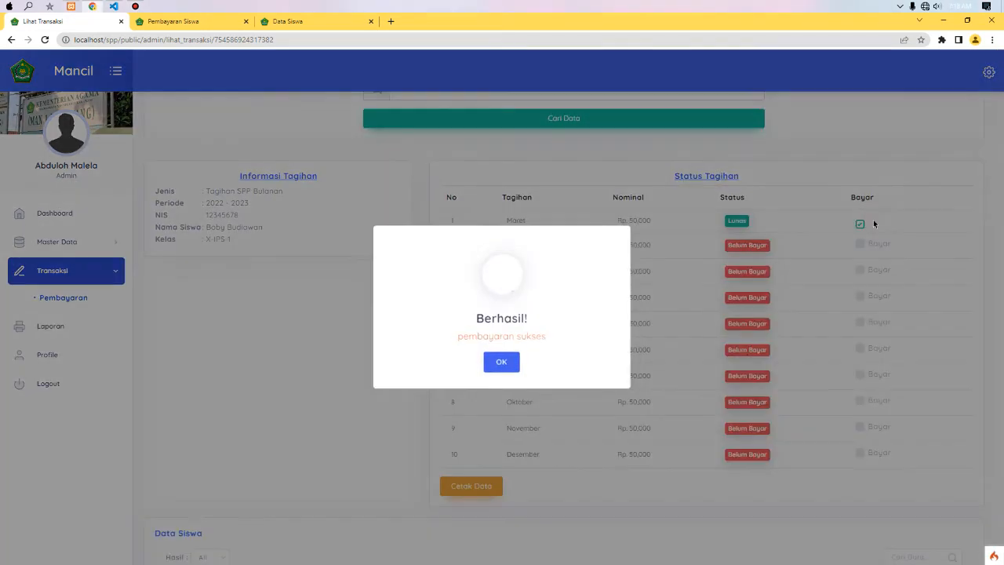
{"action": "left_click", "coordinate": [502, 364]}
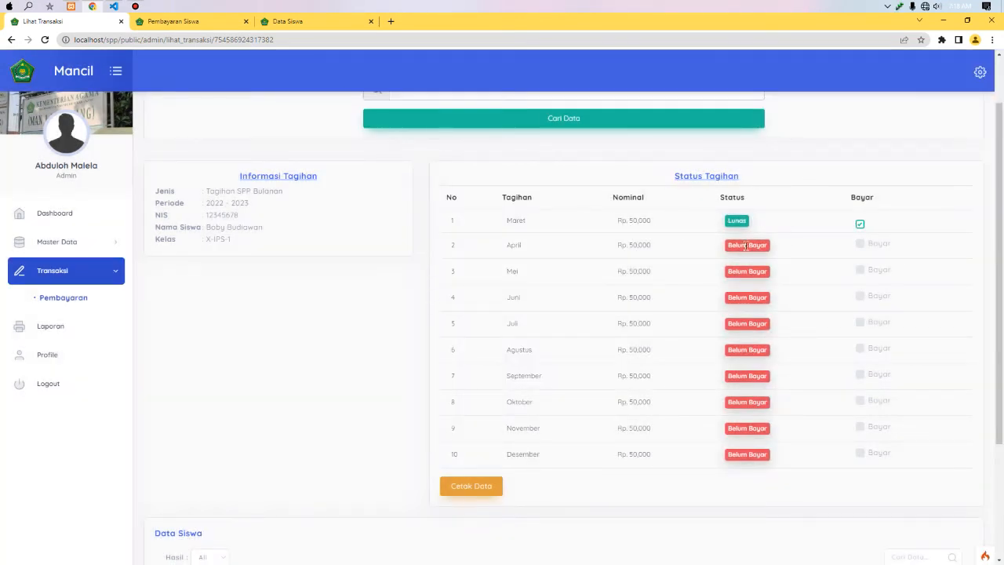
{"action": "left_click", "coordinate": [870, 249]}
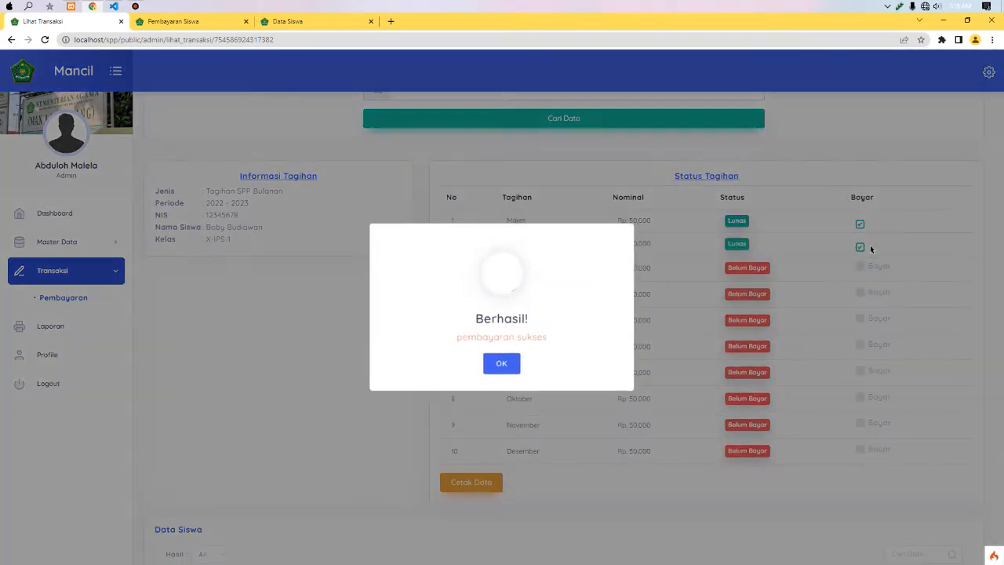
{"action": "left_click", "coordinate": [503, 363]}
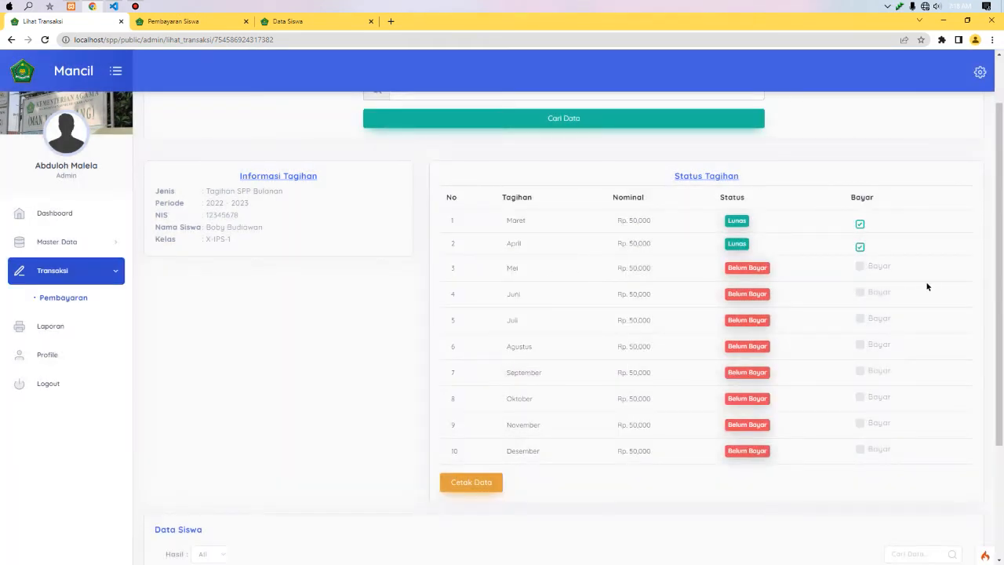
{"action": "left_click", "coordinate": [879, 269]}
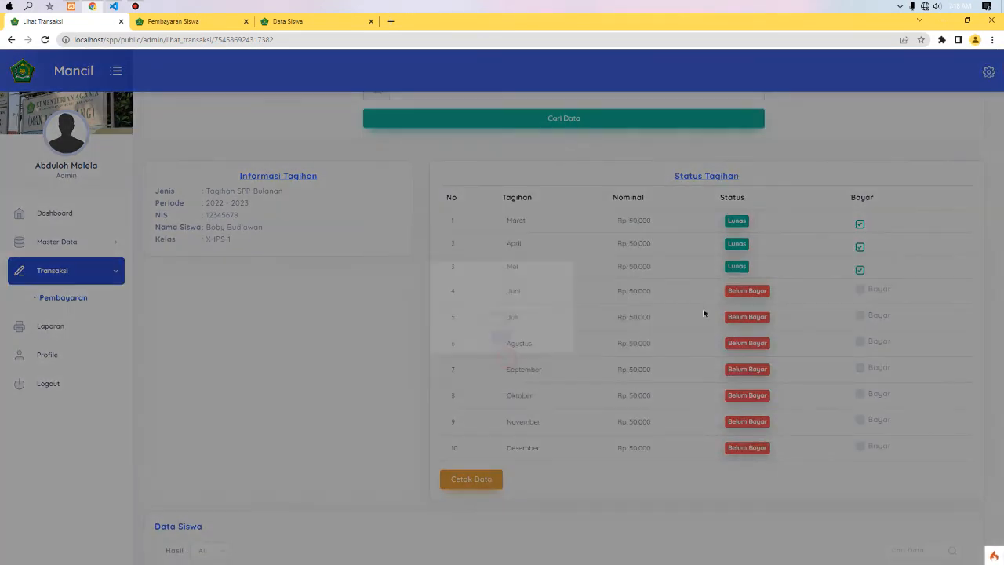
{"action": "scroll", "coordinate": [894, 249], "scroll_direction": "down", "scroll_amount": 3}
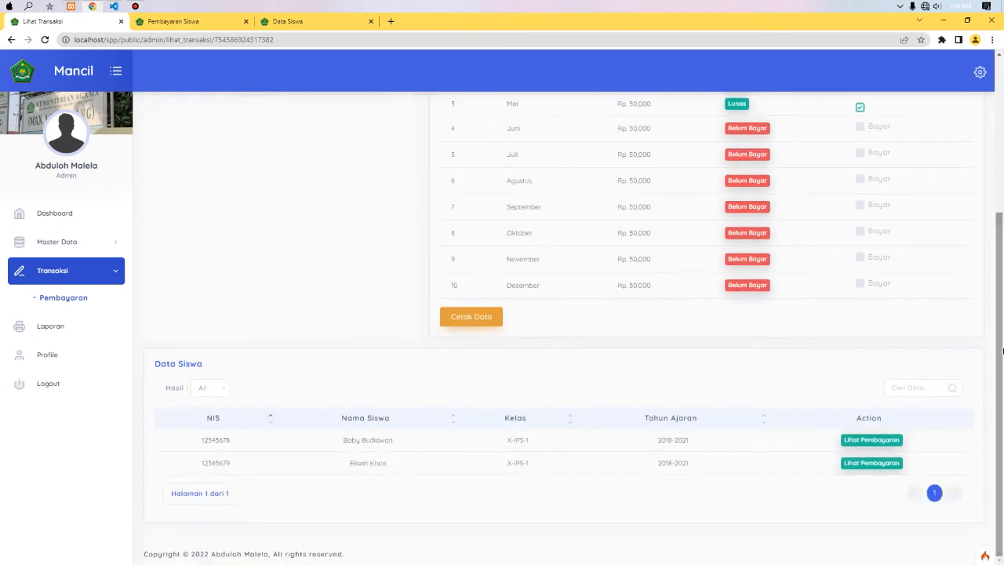
{"action": "left_click", "coordinate": [842, 439]}
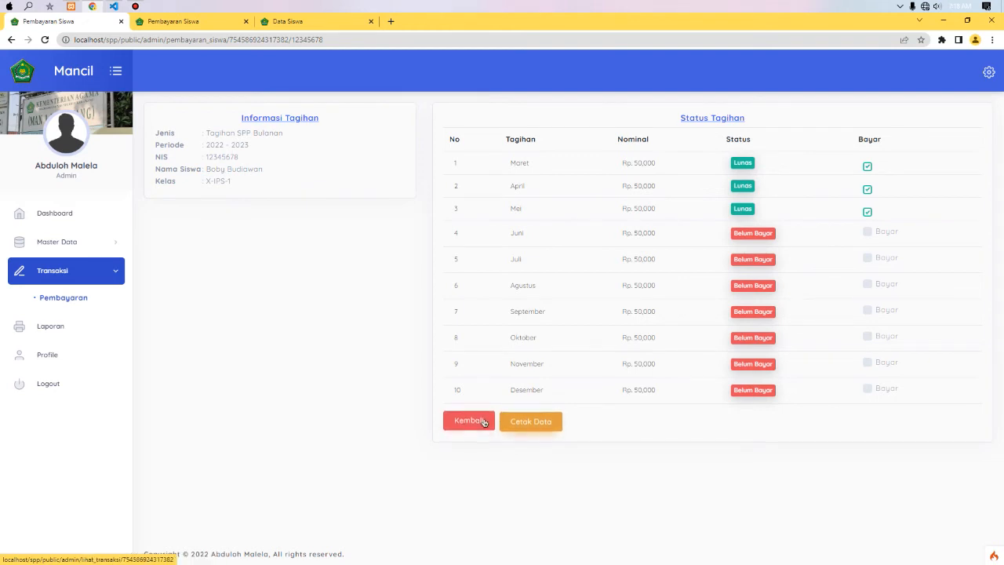
- Bring up the Bukti Pembayaran receipt for Maret–Mei, then cancel printing and close it
{"action": "left_click", "coordinate": [528, 424]}
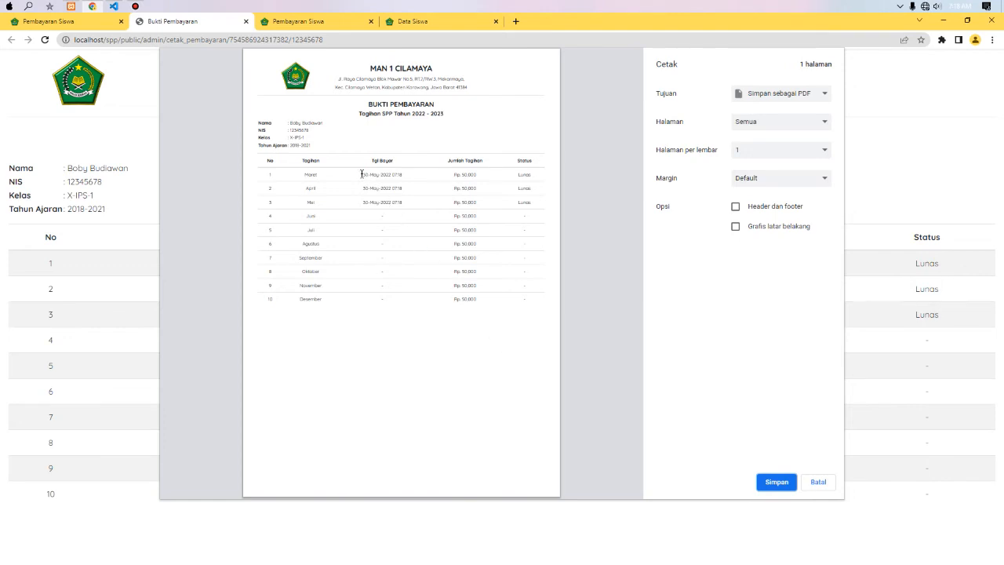
{"action": "left_click_drag", "start_coordinate": [362, 174], "coordinate": [399, 188]}
{"action": "triple_click", "coordinate": [365, 202]}
{"action": "left_click", "coordinate": [433, 209]}
{"action": "left_click", "coordinate": [819, 482]}
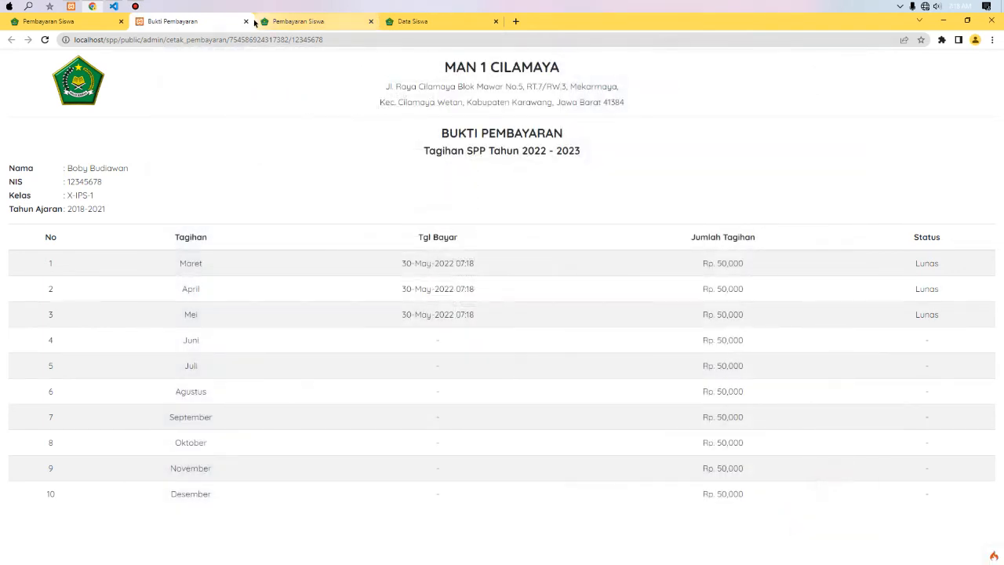
{"action": "left_click", "coordinate": [246, 21]}
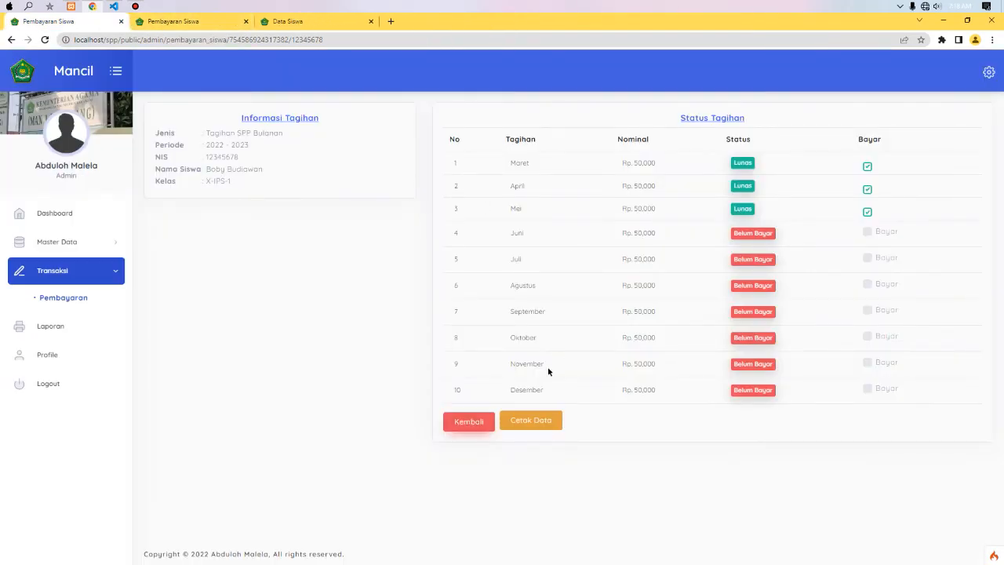
- Pay a 2019-2022 student's Maret and April SPP bills, then return to Data Transaksi
{"action": "left_click", "coordinate": [471, 422]}
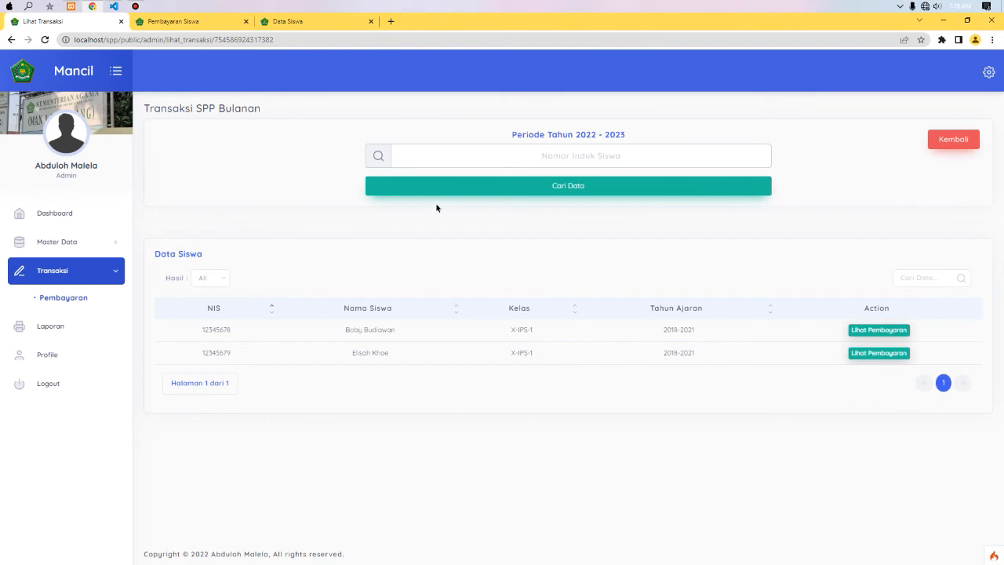
{"action": "left_click", "coordinate": [952, 139]}
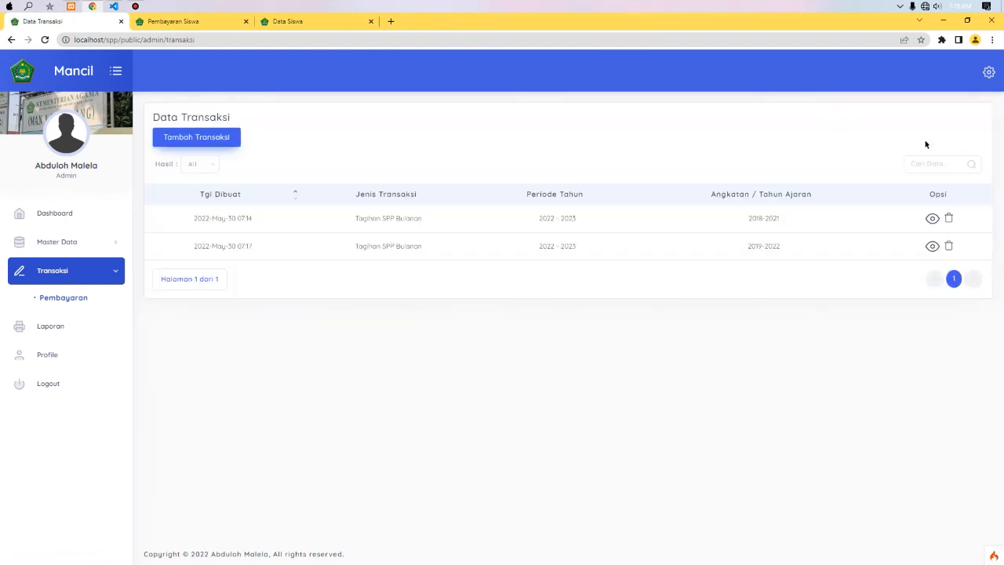
{"action": "left_click", "coordinate": [932, 245]}
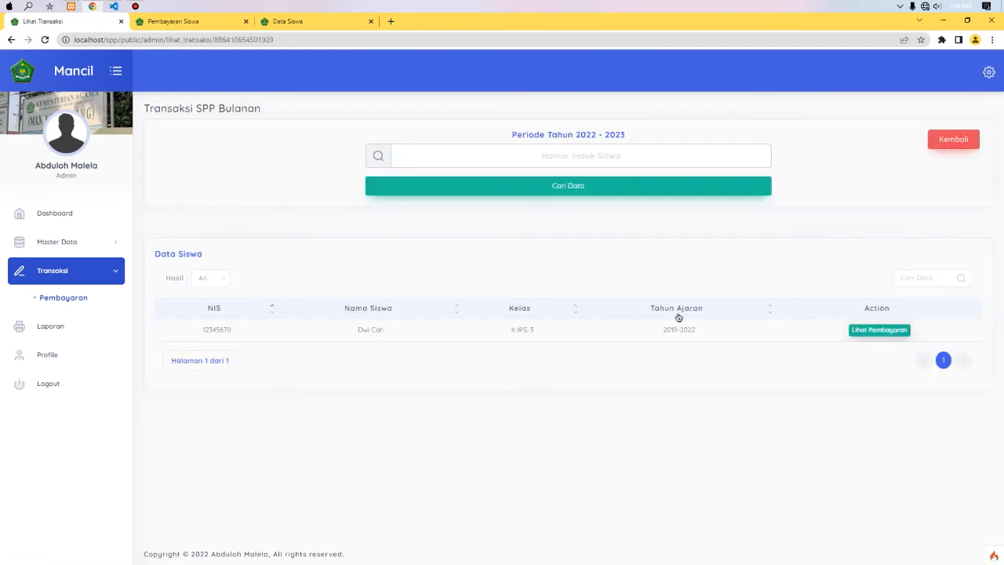
{"action": "left_click", "coordinate": [863, 330]}
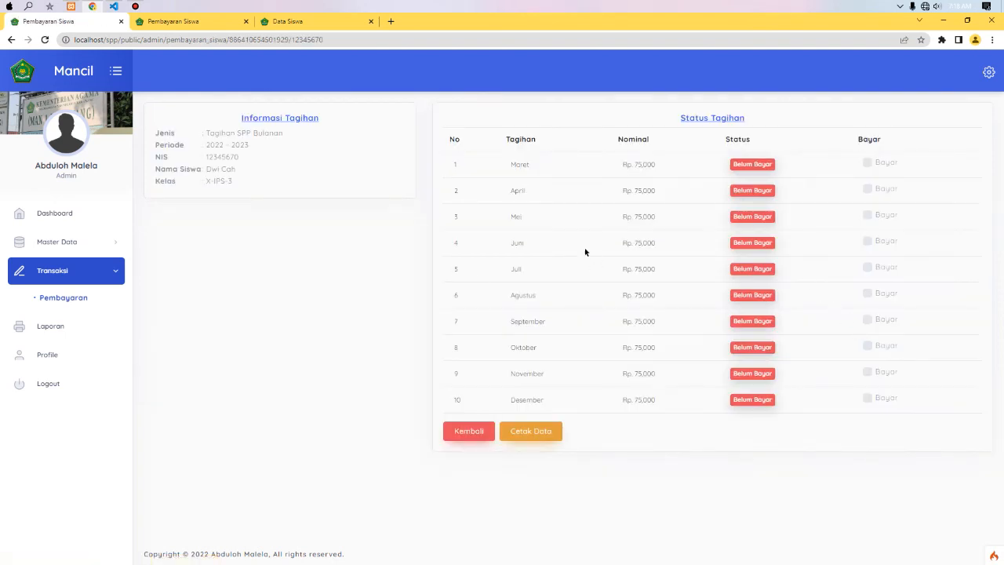
{"action": "left_click", "coordinate": [875, 163]}
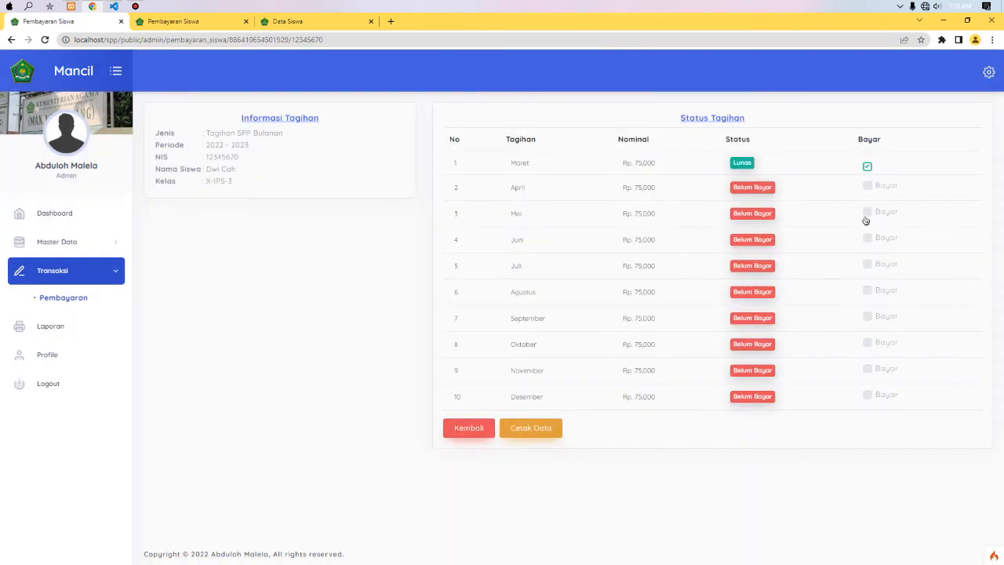
{"action": "left_click", "coordinate": [885, 185]}
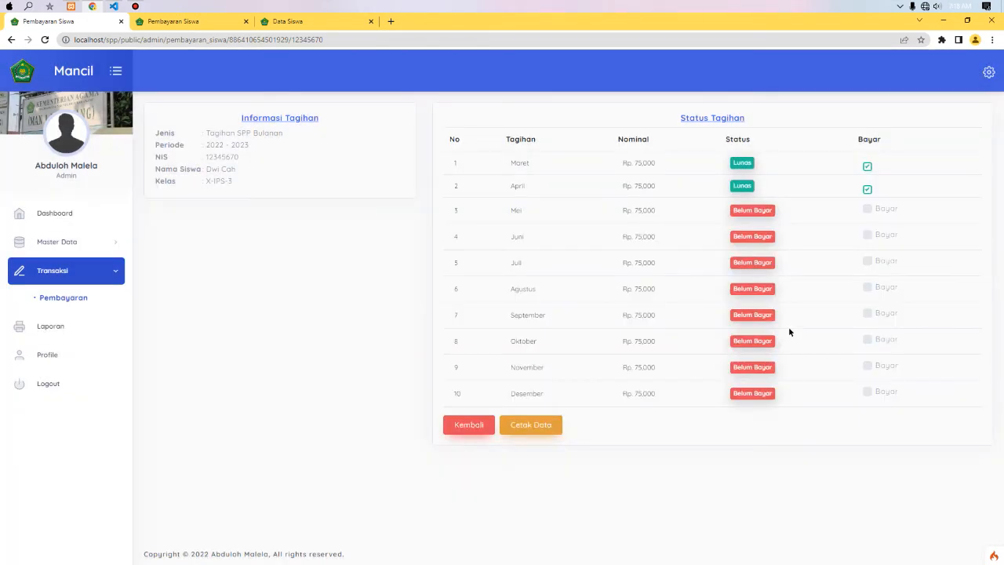
{"action": "left_click", "coordinate": [462, 424]}
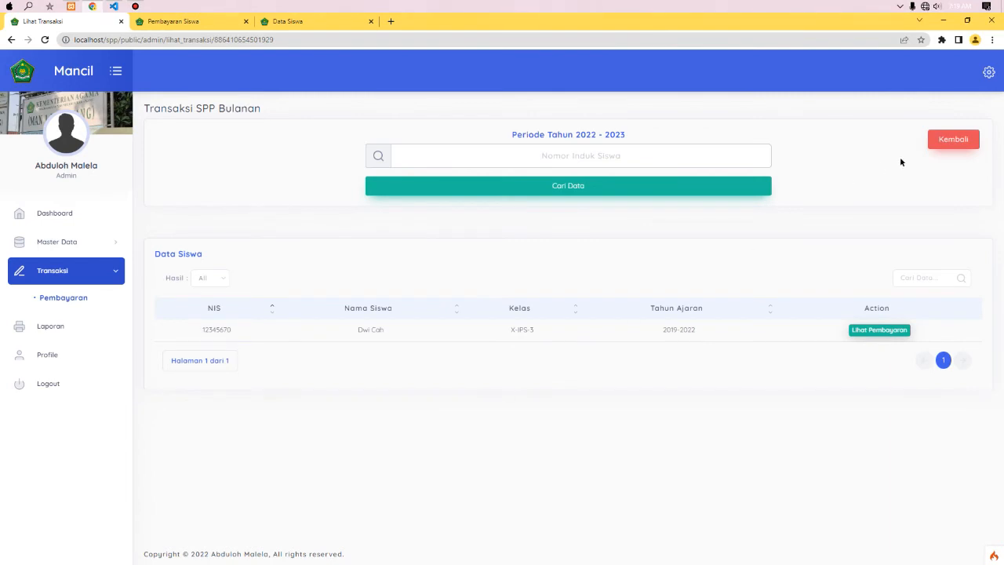
{"action": "left_click", "coordinate": [949, 141]}
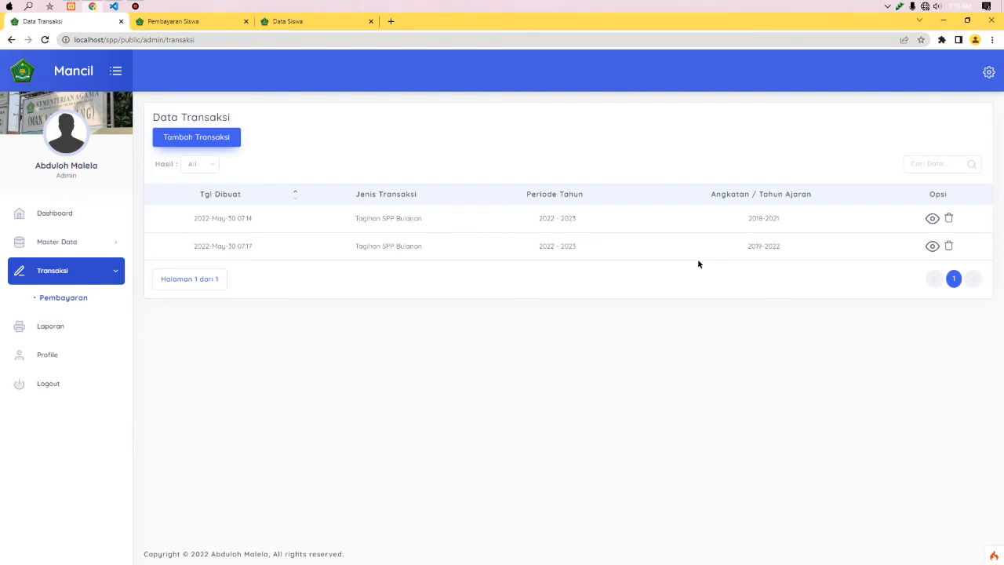
- Create a Lain - Lain transaction for Semua cohorts in period 2022 - 2023
{"action": "left_click", "coordinate": [203, 138]}
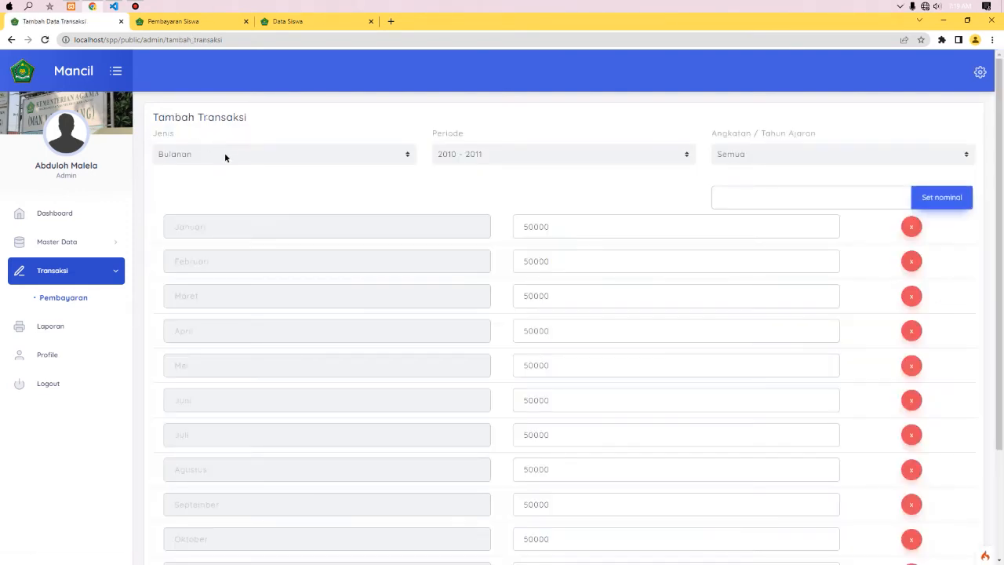
{"action": "left_click", "coordinate": [225, 155]}
{"action": "left_click", "coordinate": [214, 182]}
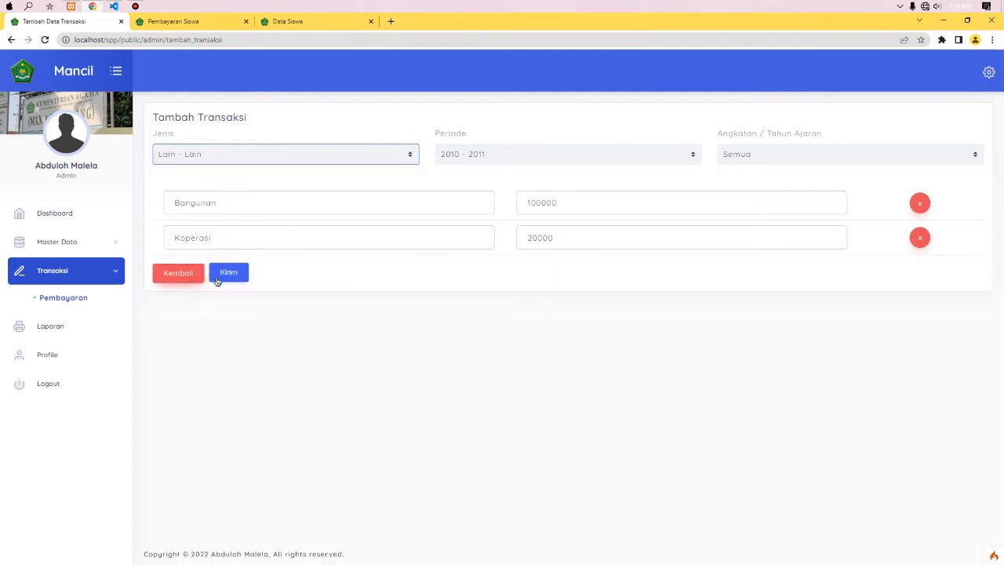
{"action": "left_click", "coordinate": [721, 156]}
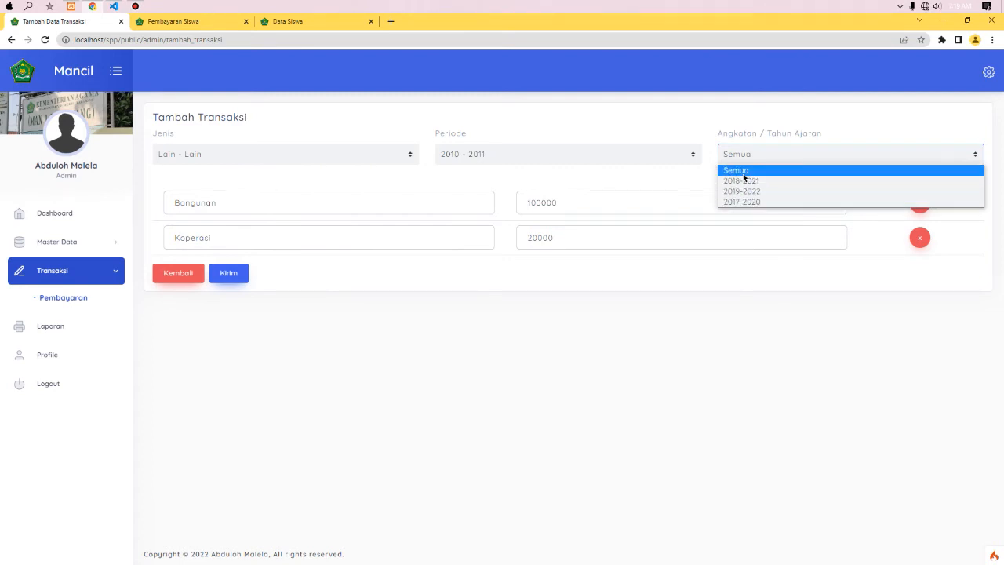
{"action": "left_click", "coordinate": [743, 172]}
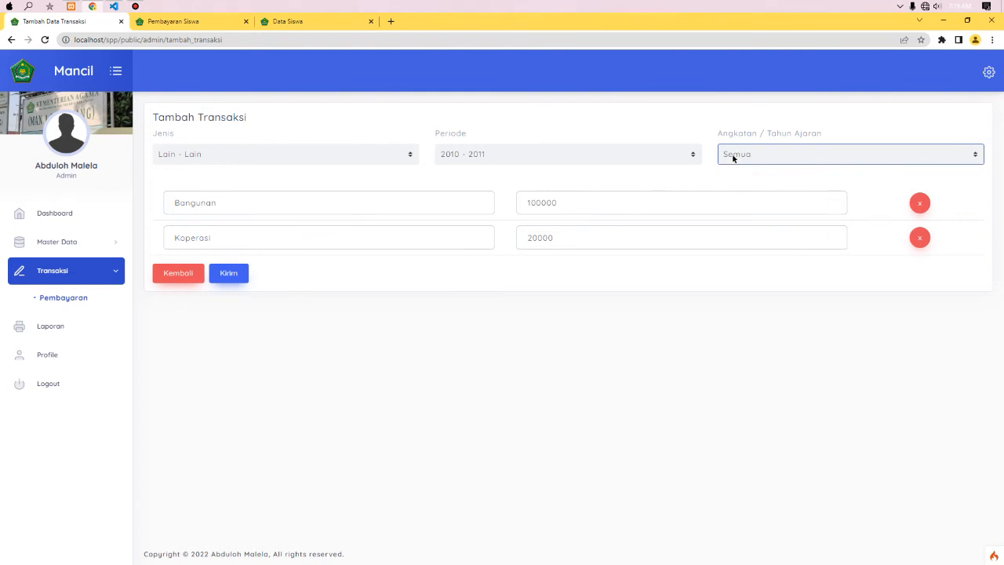
{"action": "left_click", "coordinate": [644, 160]}
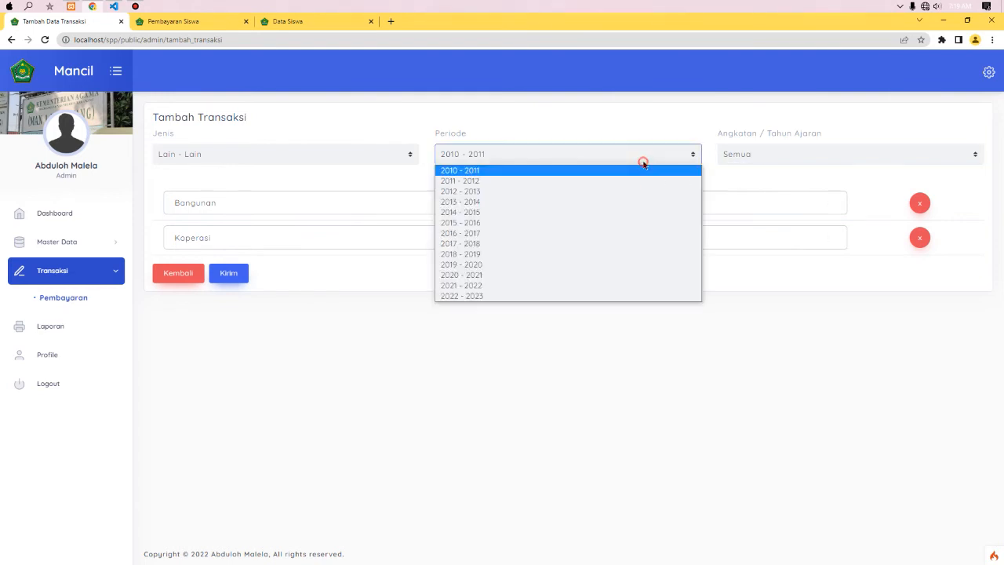
{"action": "left_click", "coordinate": [461, 297]}
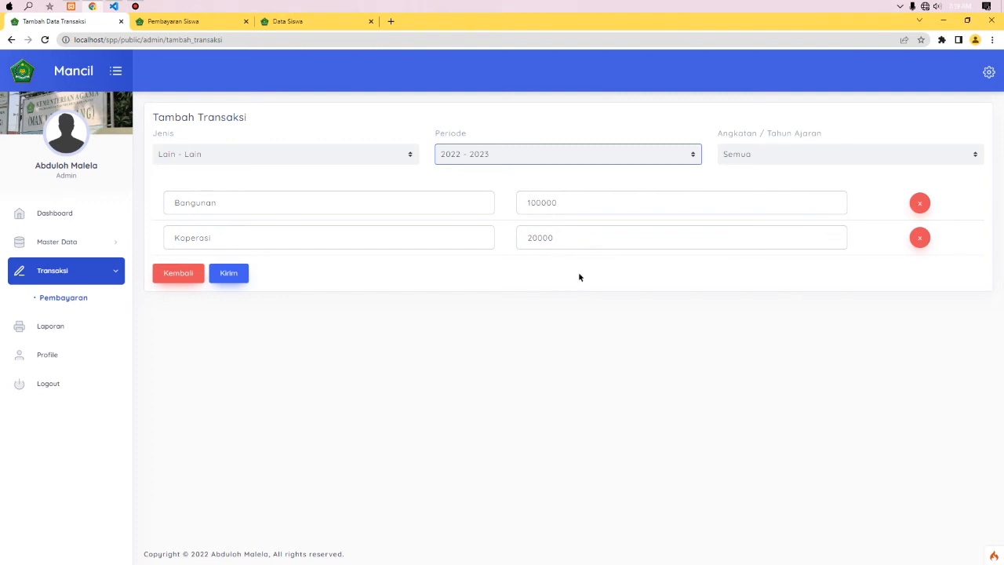
{"action": "left_click", "coordinate": [229, 283]}
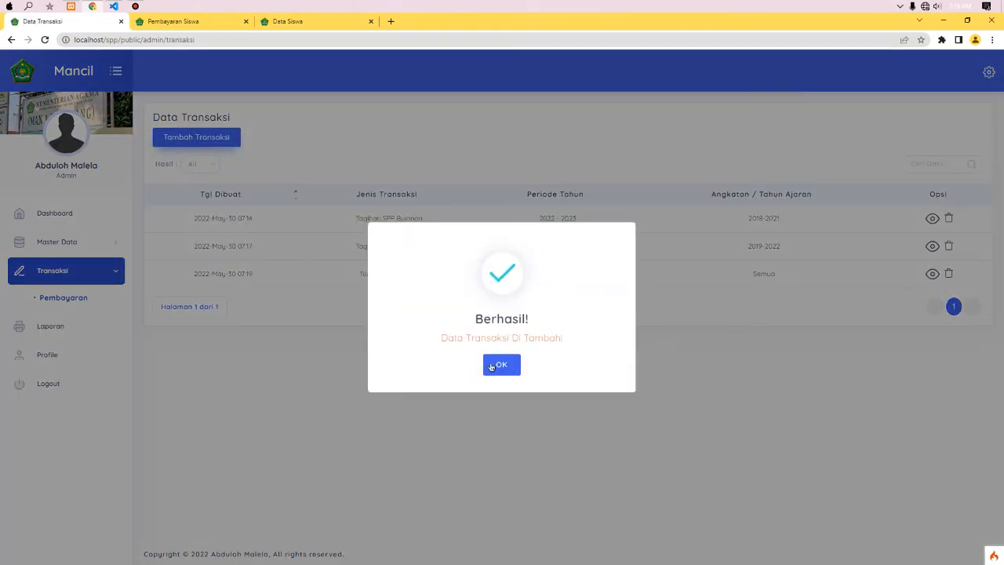
- Open the first student's bills in the new Lain - Lain transaction
{"action": "left_click", "coordinate": [492, 365]}
{"action": "left_click", "coordinate": [749, 279]}
{"action": "left_click", "coordinate": [932, 274]}
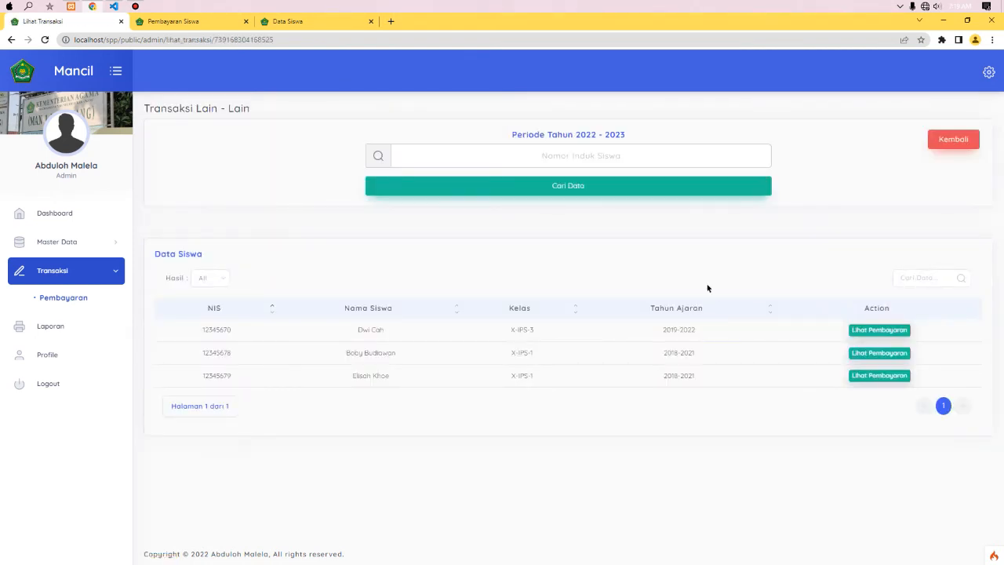
{"action": "double_click", "coordinate": [664, 330]}
{"action": "left_click", "coordinate": [892, 337]}
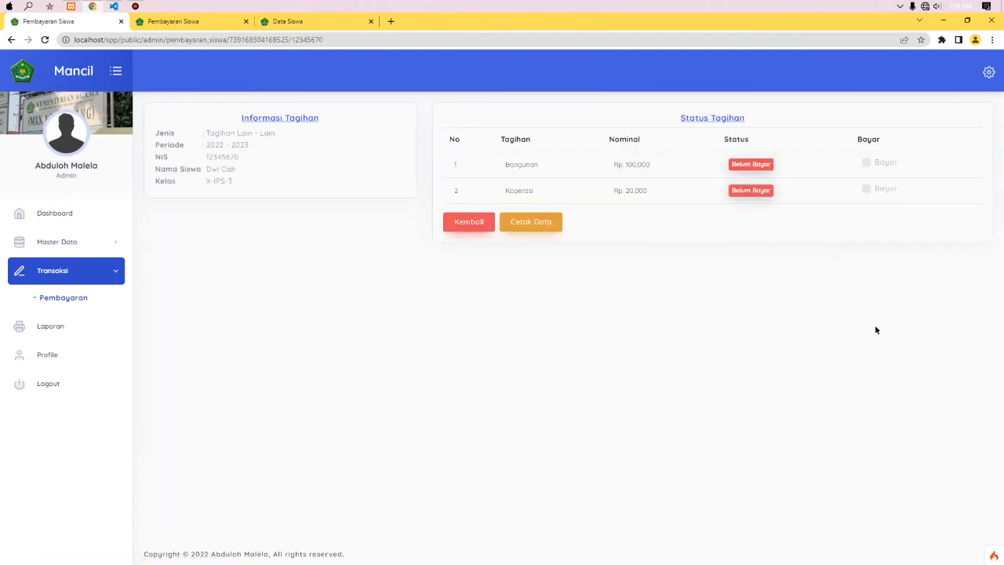
- Pay the Bangunan and Koperasi bills, print and discard the receipt, and return to the student list
{"action": "left_click", "coordinate": [866, 162]}
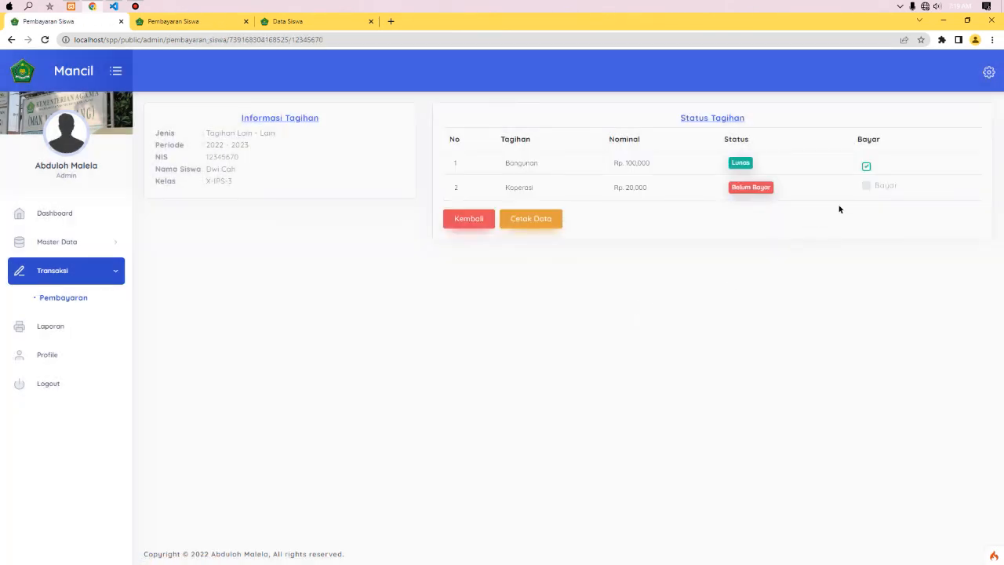
{"action": "left_click", "coordinate": [867, 186]}
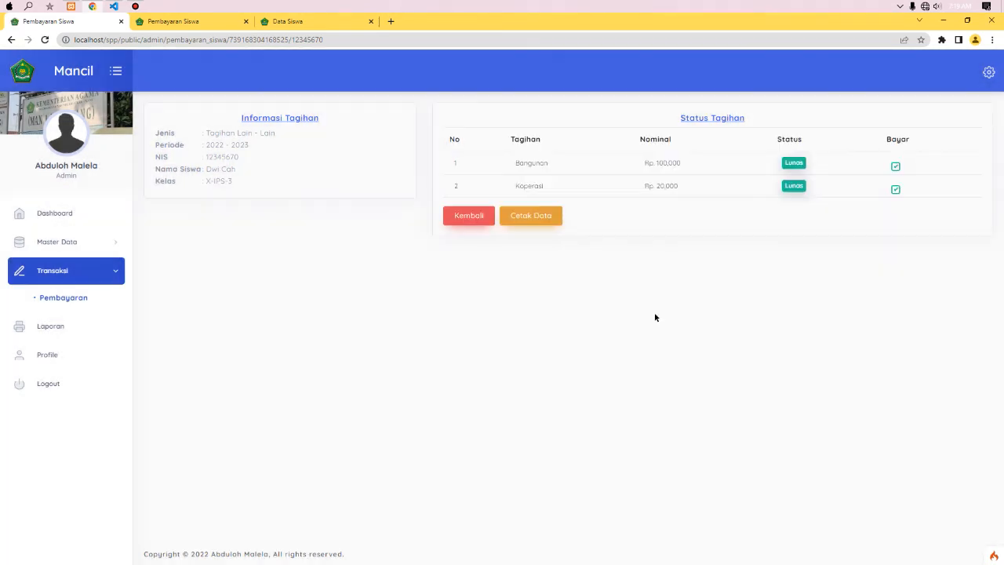
{"action": "left_click", "coordinate": [532, 218]}
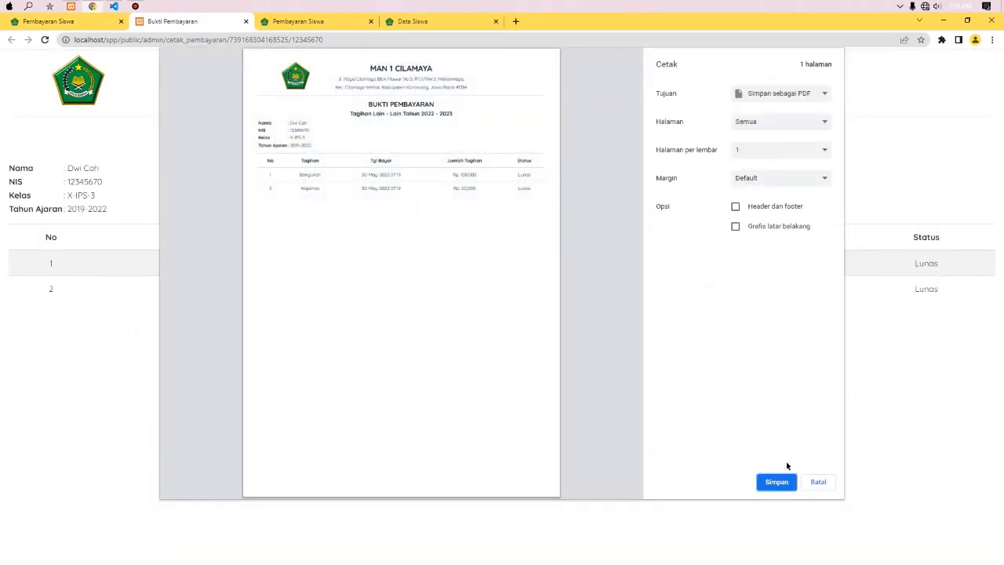
{"action": "left_click", "coordinate": [246, 21]}
{"action": "left_click", "coordinate": [246, 22]}
{"action": "left_click", "coordinate": [469, 216]}
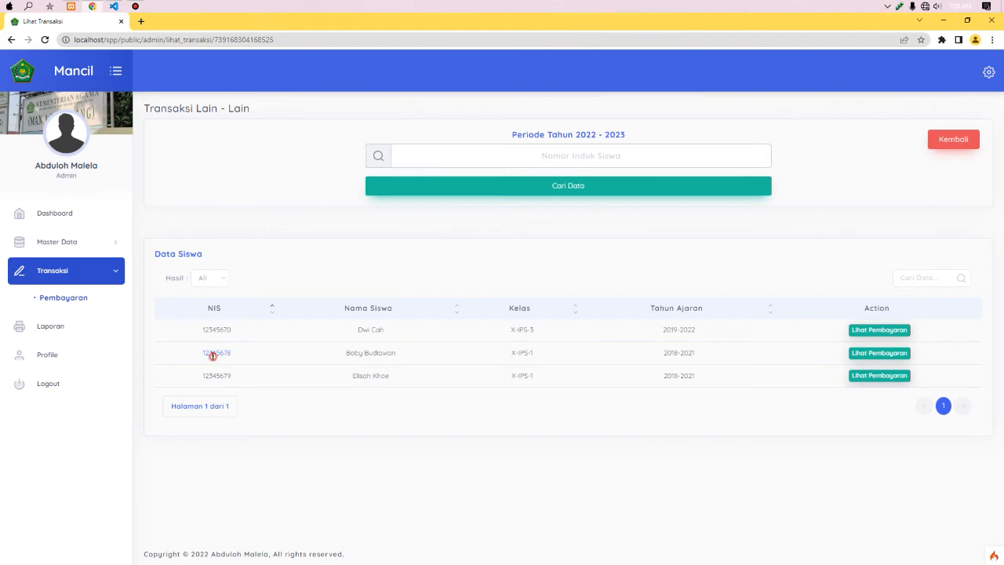
- Search another student's Lain - Lain bills by their pasted NIS
{"action": "left_click", "coordinate": [504, 148]}
{"action": "left_click", "coordinate": [565, 155]}
{"action": "type", "text": "12345678"}
{"action": "left_click", "coordinate": [565, 184]}
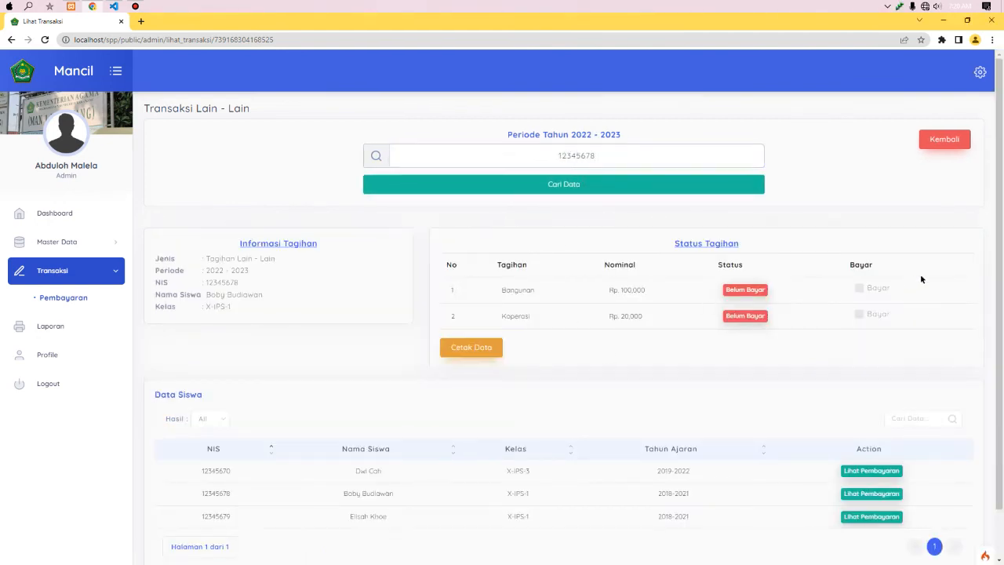
{"action": "scroll", "coordinate": [922, 279], "scroll_direction": "down", "scroll_amount": 1}
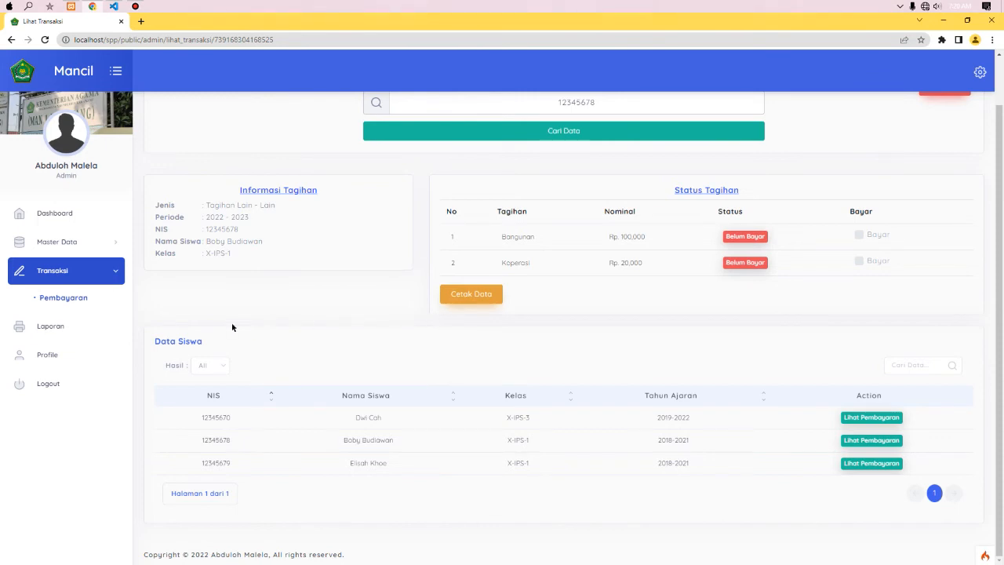
- Run the Laporan Transaksi Per Kelas for X-IPS-1 with period 2022 - 2023
{"action": "left_click", "coordinate": [55, 327]}
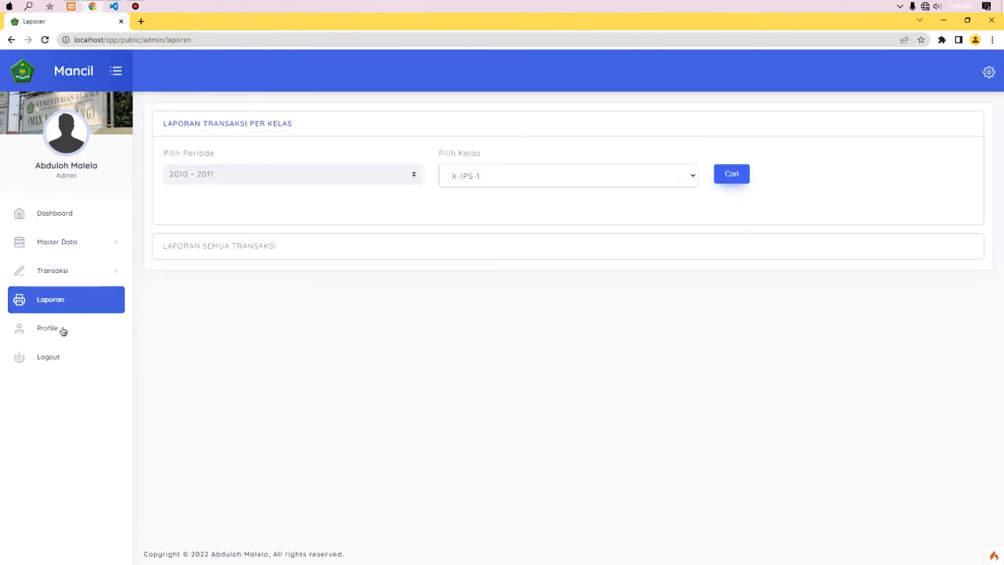
{"action": "left_click", "coordinate": [299, 245]}
{"action": "left_click", "coordinate": [262, 159]}
{"action": "left_click", "coordinate": [285, 128]}
{"action": "left_click", "coordinate": [256, 175]}
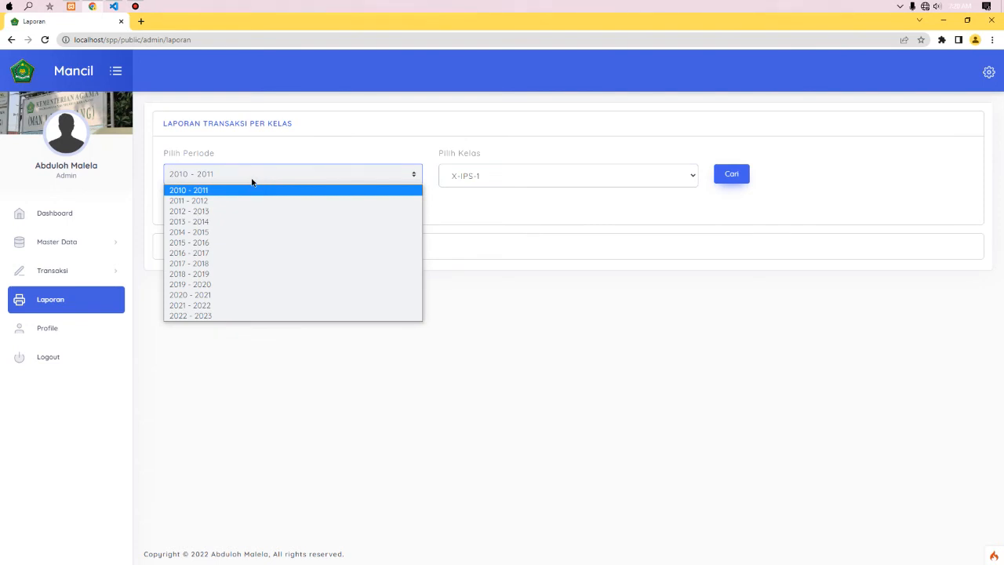
{"action": "left_click", "coordinate": [191, 315]}
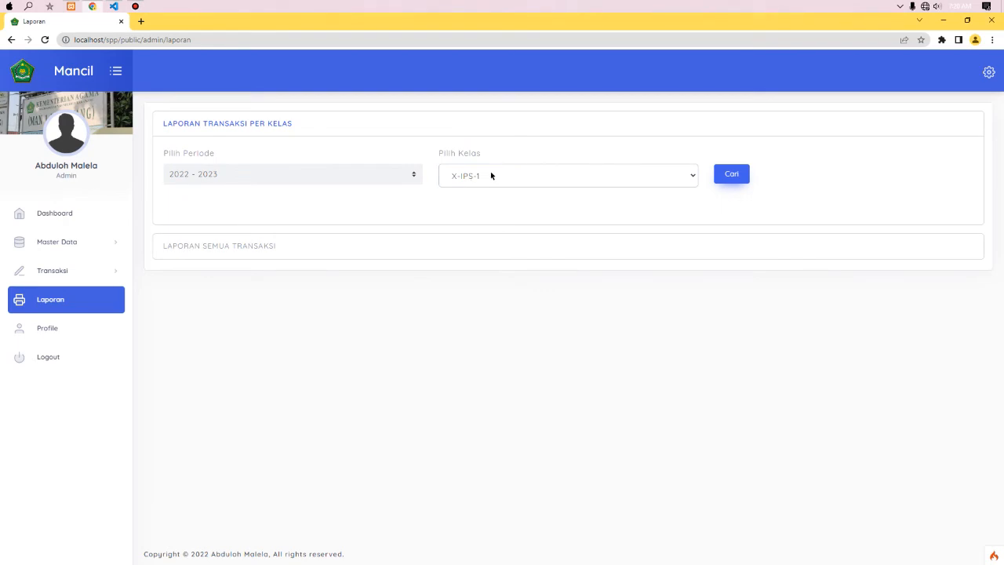
{"action": "left_click", "coordinate": [726, 175]}
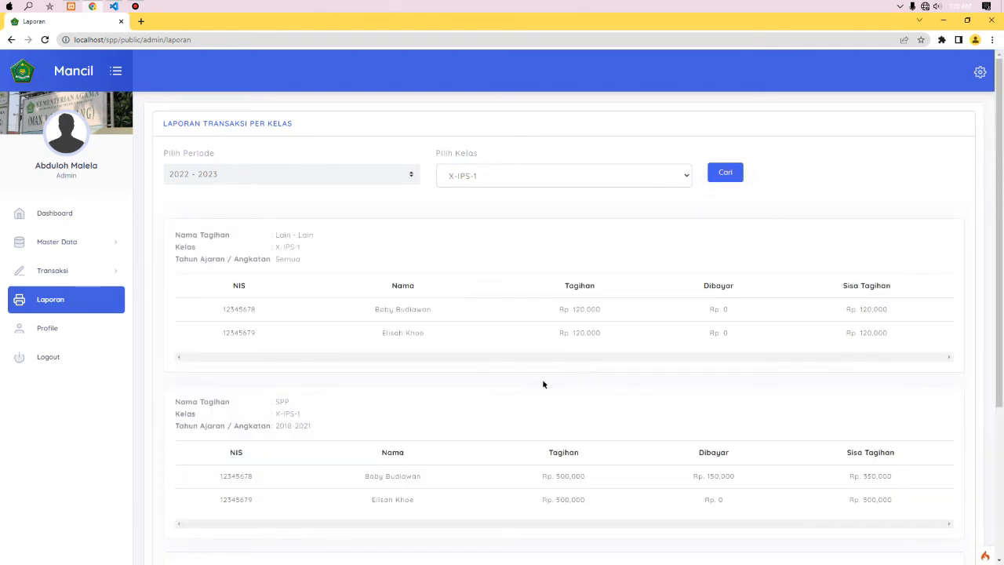
- Scroll through the X-IPS-1 report's Lain - Lain and SPP tables, then open the class list
{"action": "left_click_drag", "start_coordinate": [998, 280], "coordinate": [981, 314]}
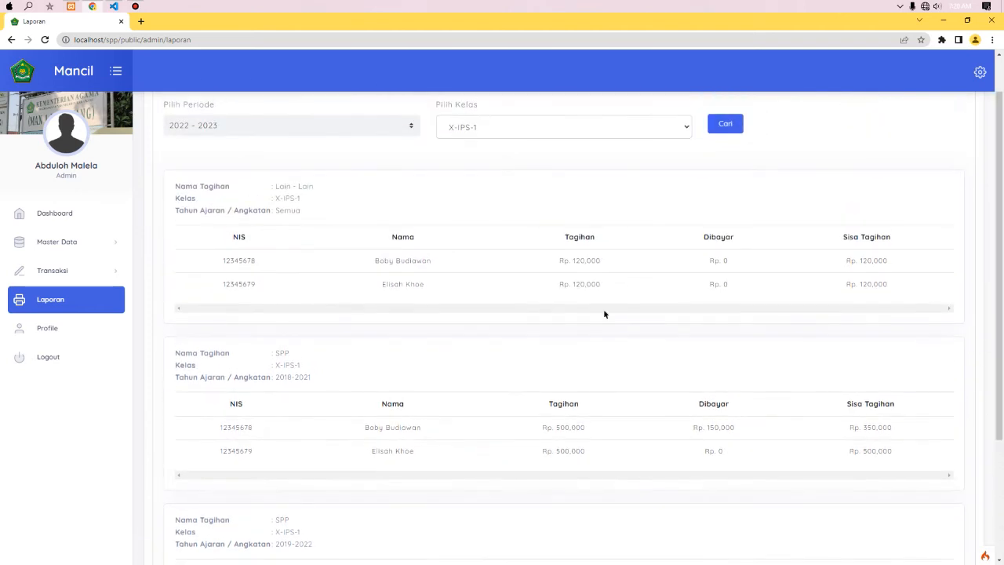
{"action": "left_click_drag", "start_coordinate": [998, 276], "coordinate": [995, 366]}
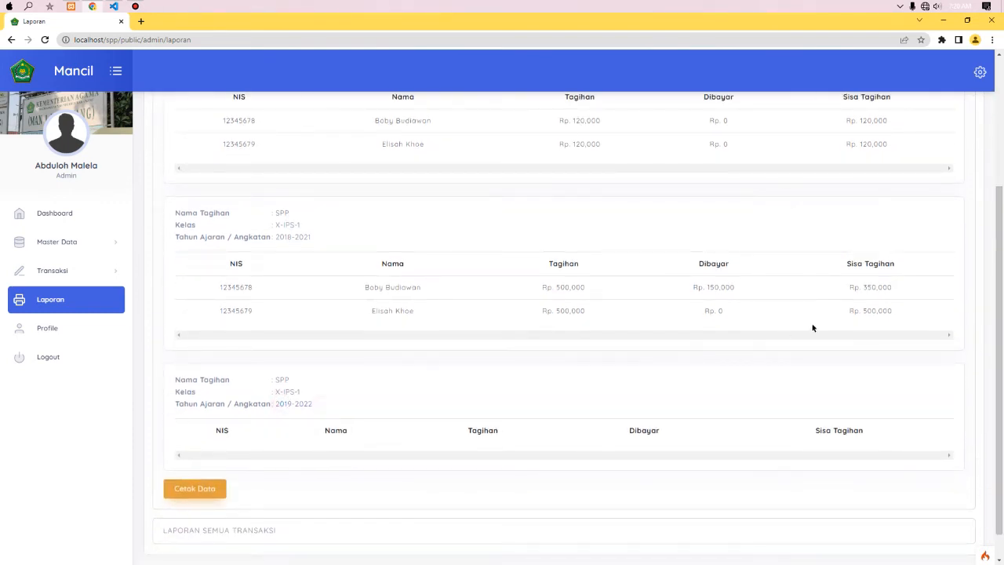
{"action": "left_click_drag", "start_coordinate": [1001, 329], "coordinate": [993, 270]}
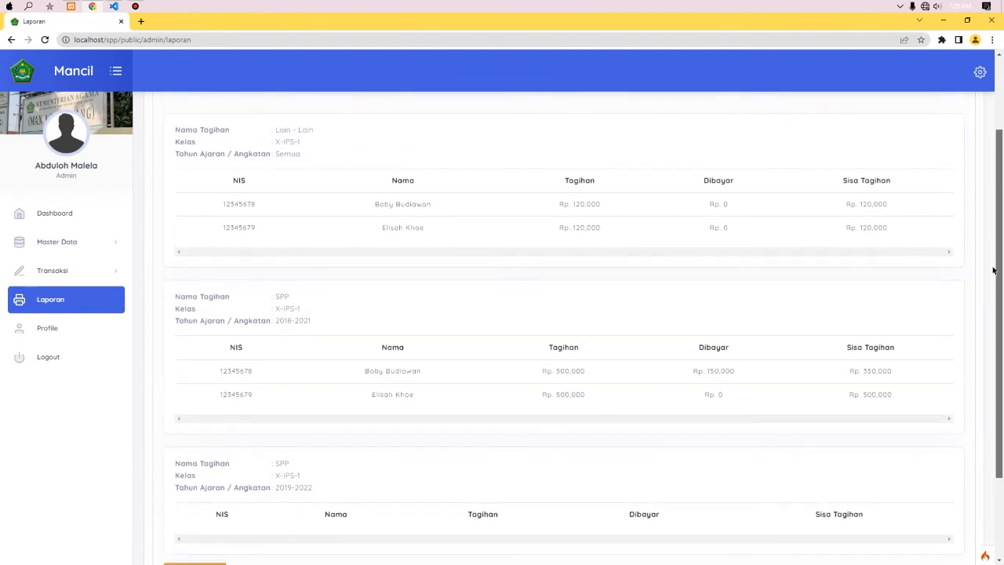
{"action": "left_click_drag", "start_coordinate": [993, 270], "coordinate": [995, 276]}
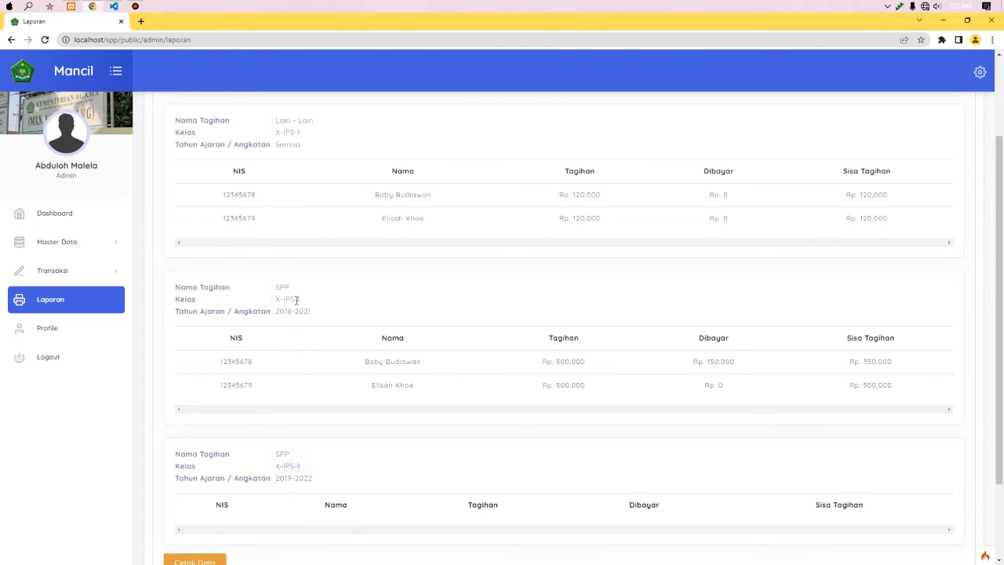
{"action": "scroll", "coordinate": [1002, 255], "scroll_direction": "up", "scroll_amount": 1}
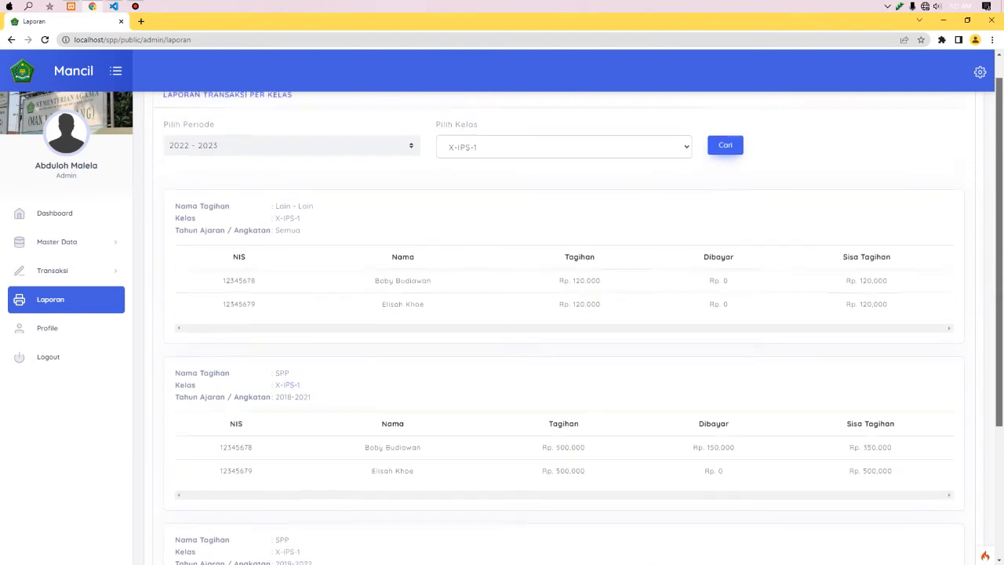
{"action": "left_click_drag", "start_coordinate": [276, 208], "coordinate": [320, 213]}
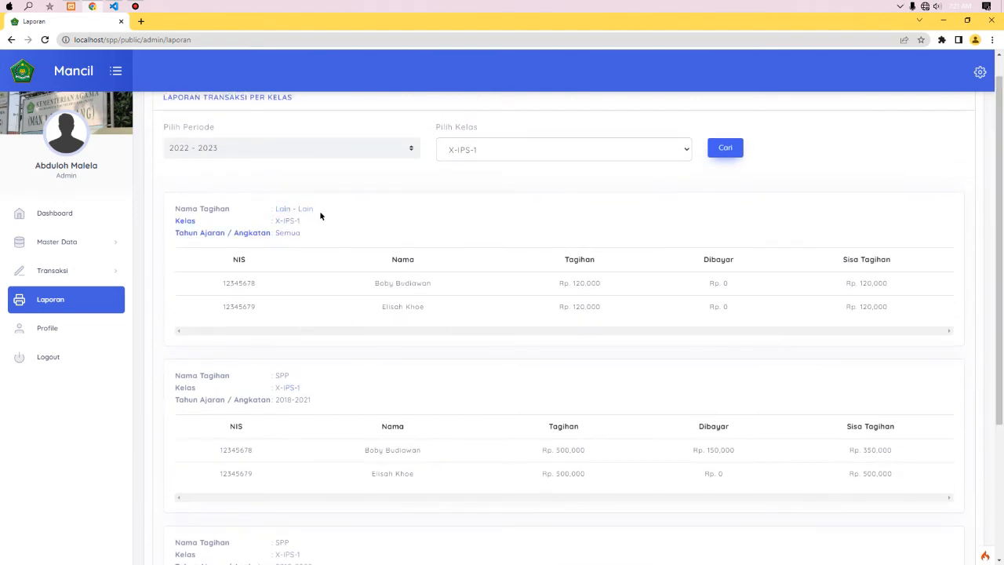
{"action": "left_click", "coordinate": [292, 239]}
{"action": "left_click_drag", "start_coordinate": [999, 259], "coordinate": [965, 230]}
{"action": "left_click", "coordinate": [507, 174]}
- Run the class report for X-IPS-2, then X-IPS-3, then X-IPS-1 again
{"action": "left_click", "coordinate": [491, 196]}
{"action": "left_click", "coordinate": [721, 174]}
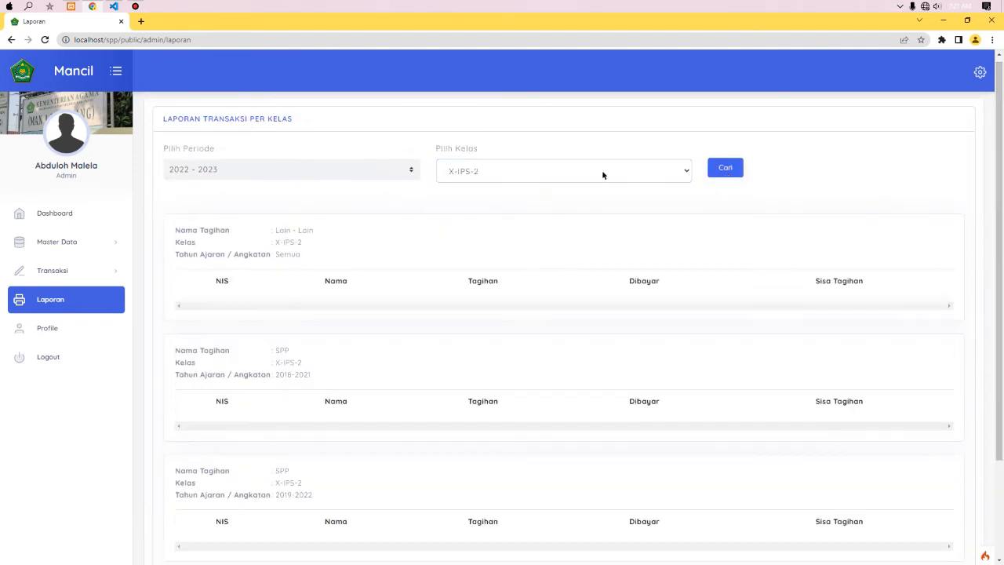
{"action": "left_click", "coordinate": [600, 171]}
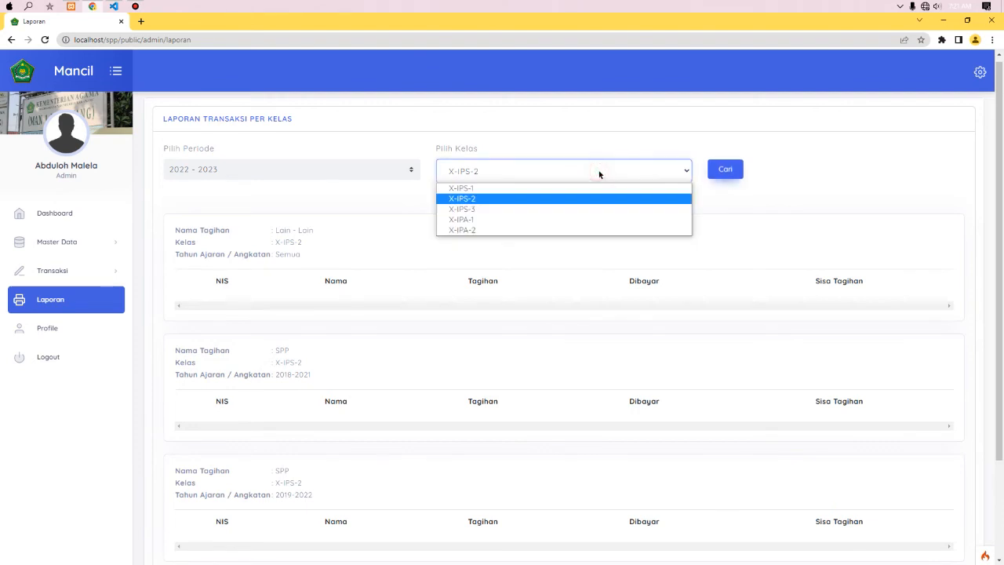
{"action": "left_click", "coordinate": [505, 208]}
{"action": "left_click", "coordinate": [722, 169]}
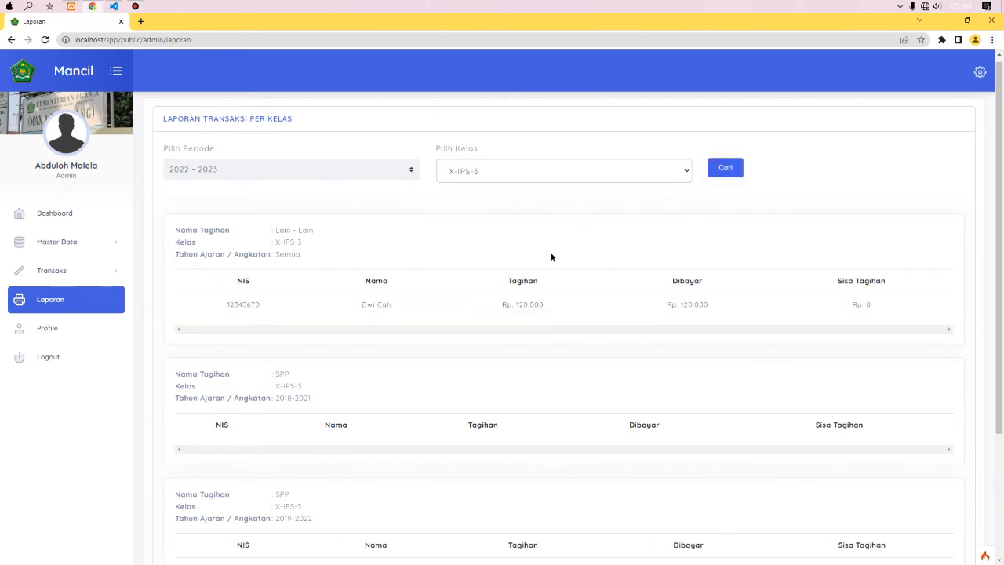
{"action": "scroll", "coordinate": [999, 348], "scroll_direction": "down", "scroll_amount": 2}
{"action": "left_click_drag", "start_coordinate": [999, 347], "coordinate": [998, 205]}
{"action": "left_click", "coordinate": [542, 175]}
{"action": "left_click", "coordinate": [496, 191]}
{"action": "left_click", "coordinate": [741, 176]}
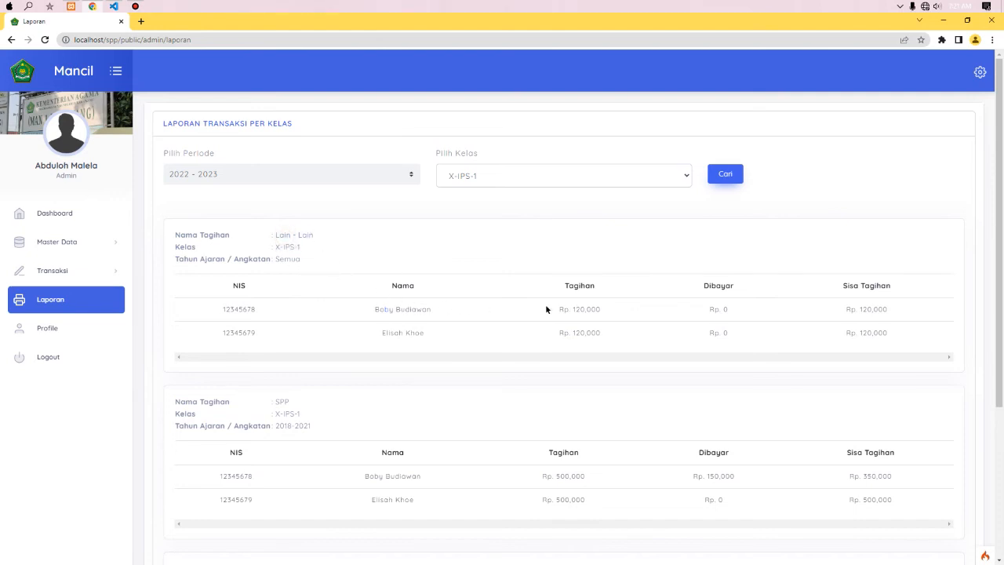
{"action": "left_click_drag", "start_coordinate": [571, 309], "coordinate": [594, 309]}
{"action": "left_click", "coordinate": [714, 309]}
{"action": "left_click", "coordinate": [844, 309]}
{"action": "left_click_drag", "start_coordinate": [1002, 304], "coordinate": [1003, 373]}
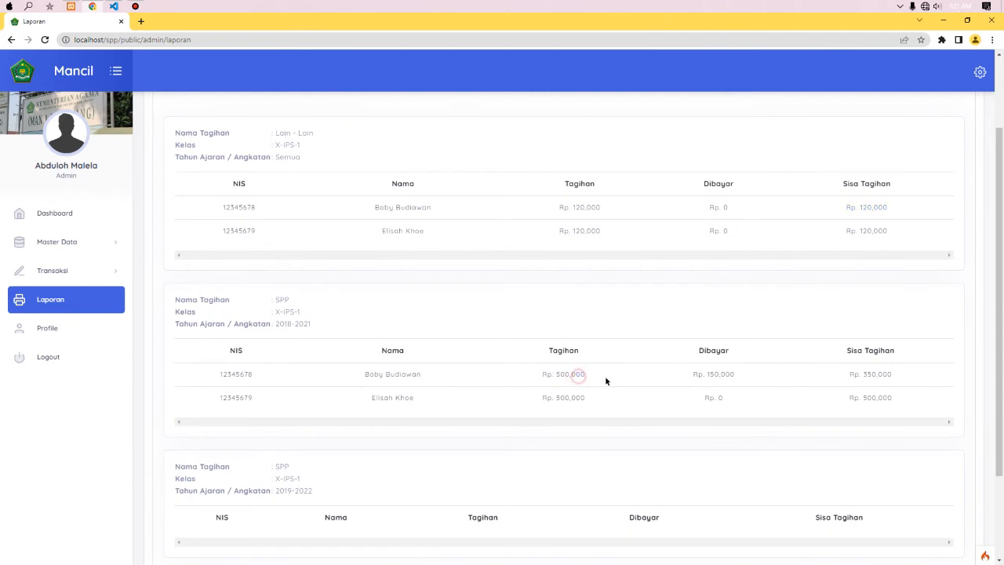
{"action": "left_click", "coordinate": [683, 373]}
{"action": "left_click", "coordinate": [850, 375]}
{"action": "left_click", "coordinate": [888, 372]}
{"action": "left_click", "coordinate": [876, 376]}
{"action": "left_click_drag", "start_coordinate": [1001, 323], "coordinate": [1003, 409]}
{"action": "scroll", "coordinate": [968, 269], "scroll_direction": "up", "scroll_amount": 3}
{"action": "scroll", "coordinate": [978, 437], "scroll_direction": "down", "scroll_amount": 3}
{"action": "left_click", "coordinate": [216, 463]}
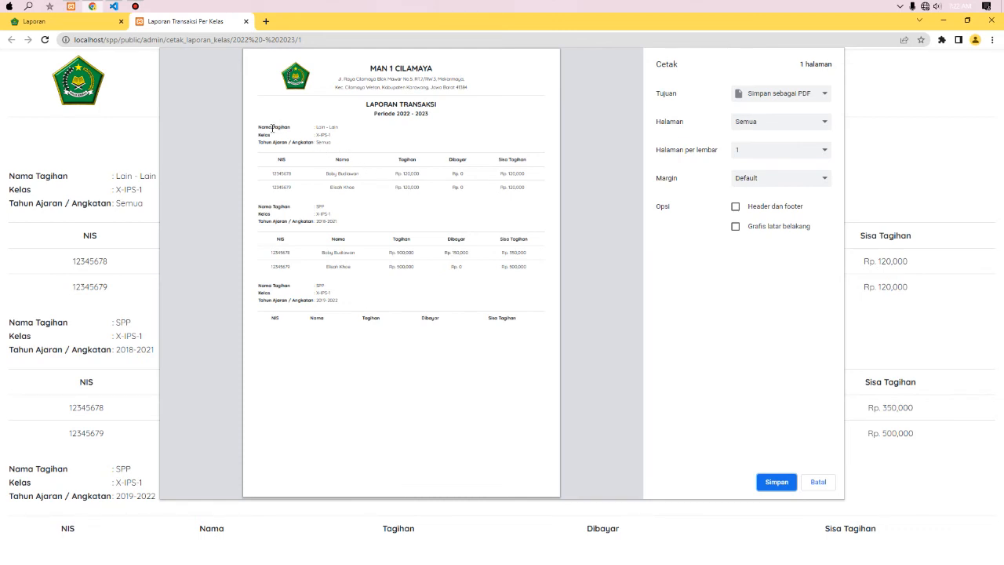
{"action": "left_click_drag", "start_coordinate": [264, 126], "coordinate": [348, 128]}
{"action": "left_click", "coordinate": [349, 131]}
{"action": "left_click_drag", "start_coordinate": [314, 213], "coordinate": [339, 218]}
{"action": "left_click", "coordinate": [307, 142]}
{"action": "left_click_drag", "start_coordinate": [315, 142], "coordinate": [344, 148]}
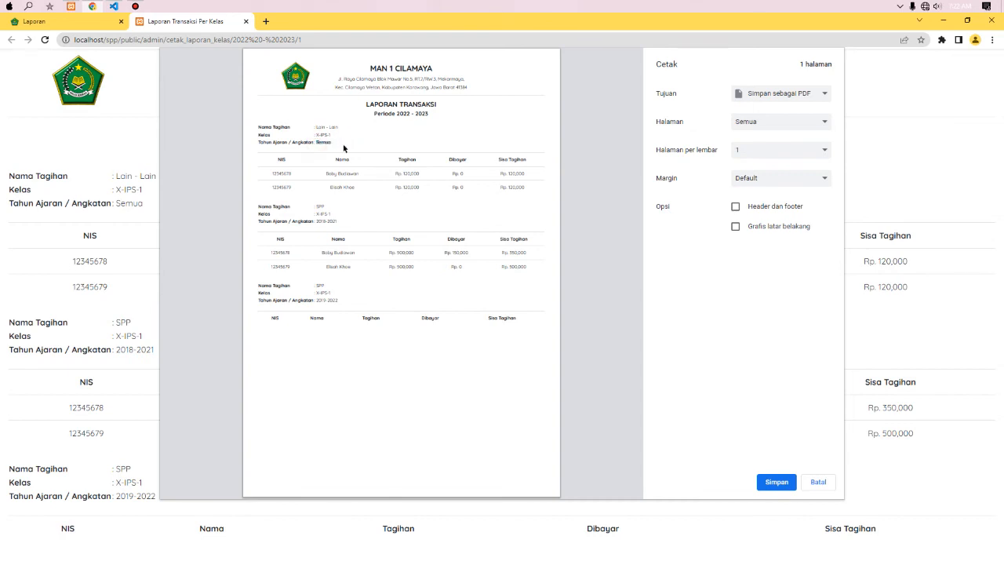
{"action": "left_click", "coordinate": [309, 301]}
{"action": "left_click", "coordinate": [102, 23]}
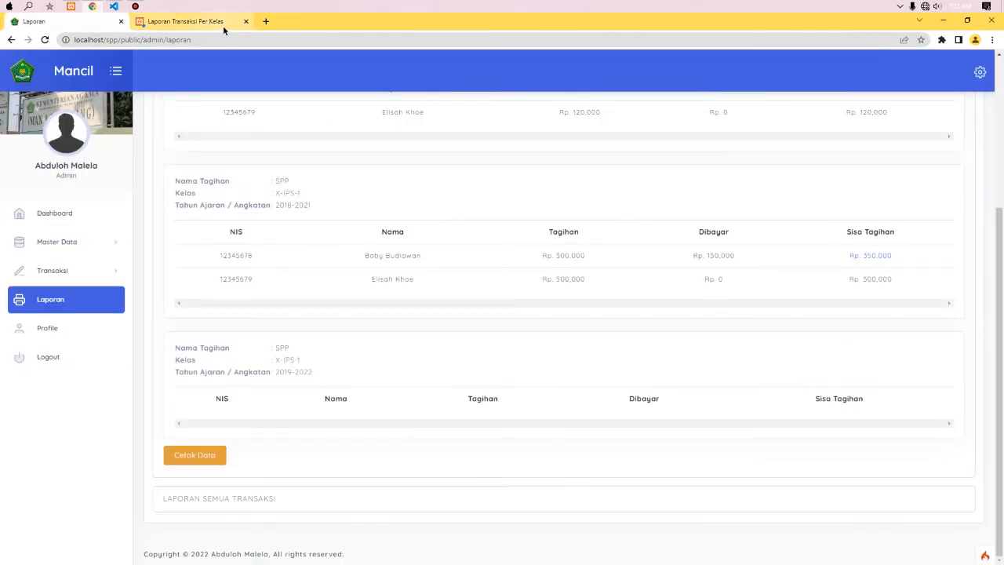
{"action": "left_click", "coordinate": [246, 21]}
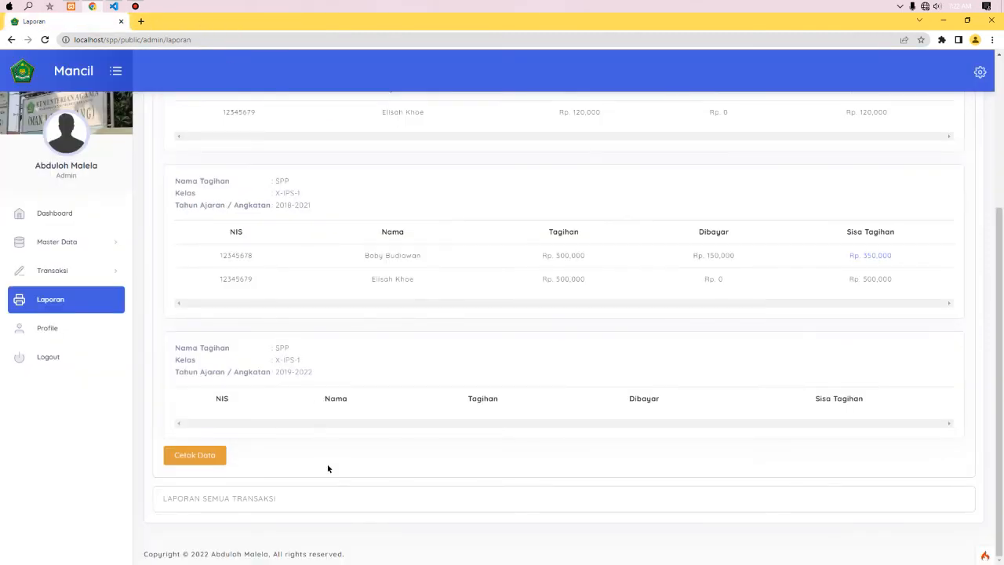
- Run the Laporan Semua Transaksi for 2021 - 2022 and dismiss its no-transactions error
{"action": "left_click", "coordinate": [321, 499]}
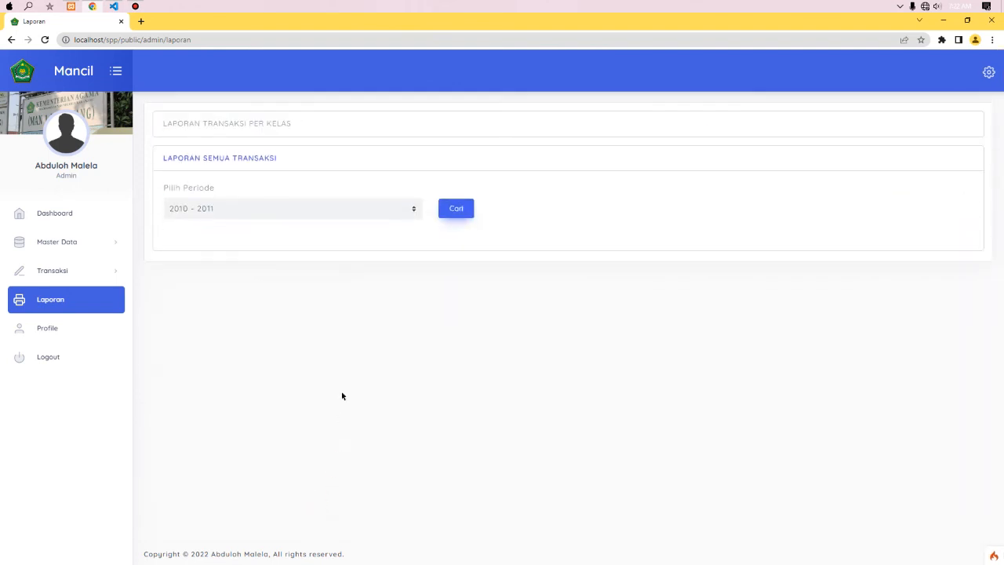
{"action": "left_click", "coordinate": [324, 209]}
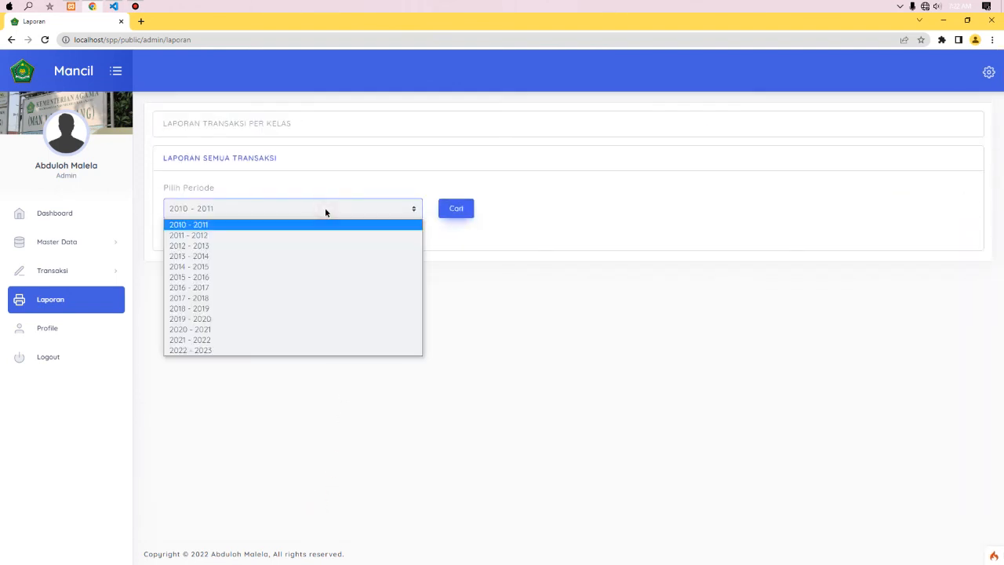
{"action": "left_click", "coordinate": [253, 352]}
{"action": "left_click", "coordinate": [281, 211]}
{"action": "left_click", "coordinate": [214, 341]}
{"action": "left_click", "coordinate": [469, 210]}
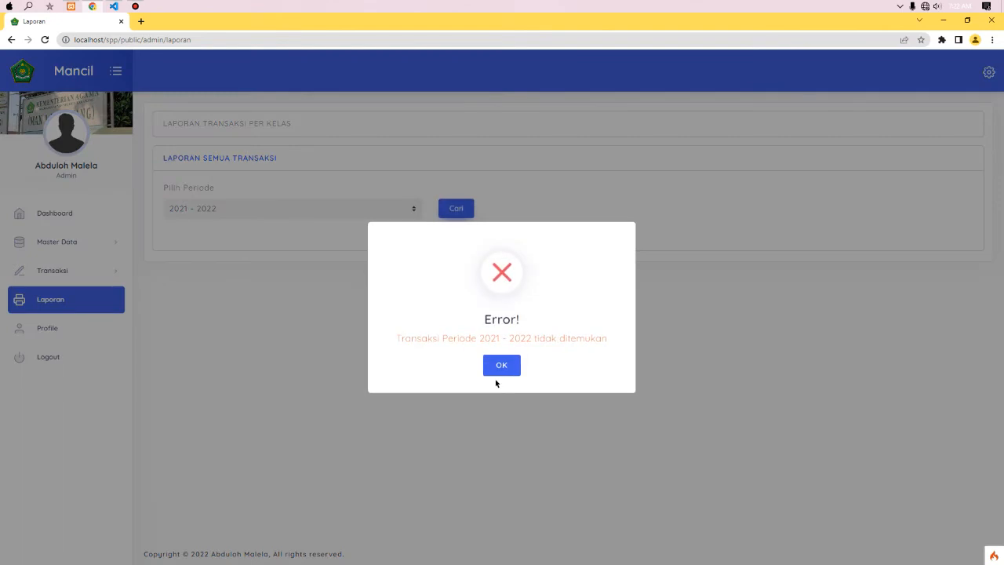
{"action": "left_click", "coordinate": [499, 365]}
- Run the all-transactions report for 2022 - 2023 and check its Rp. 420,000 Total Pendapatan
{"action": "left_click", "coordinate": [324, 207]}
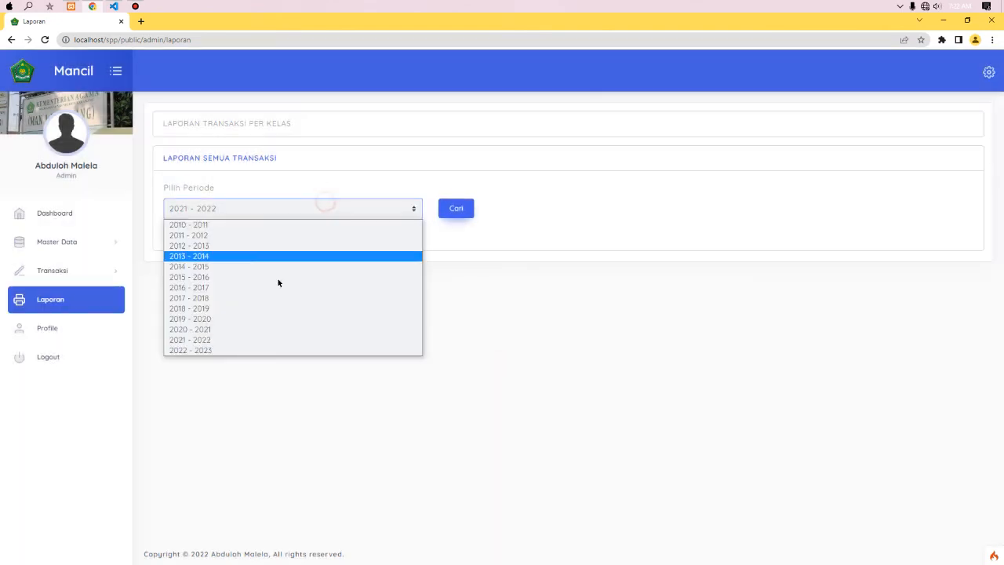
{"action": "left_click", "coordinate": [248, 349]}
{"action": "left_click", "coordinate": [456, 209]}
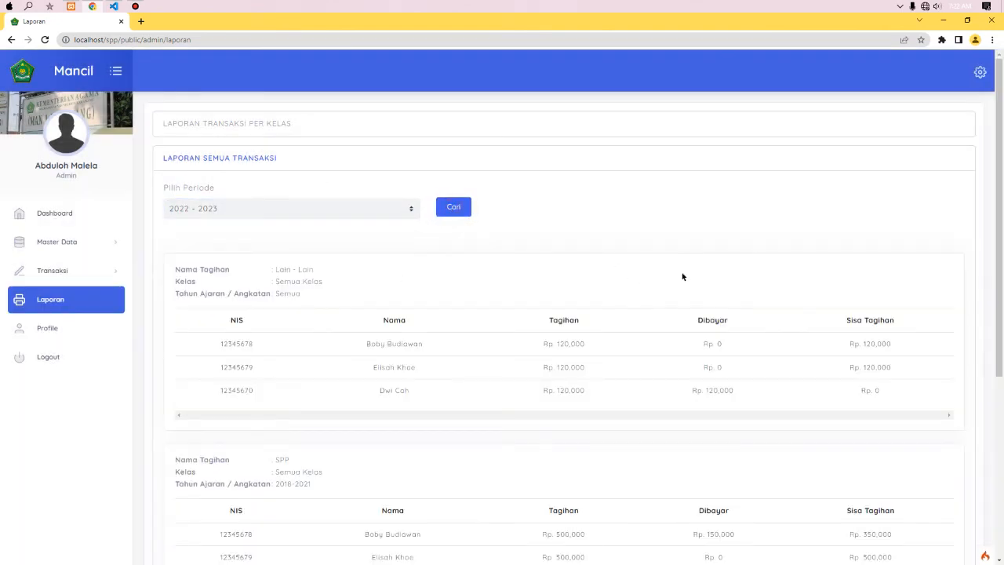
{"action": "left_click_drag", "start_coordinate": [1000, 181], "coordinate": [1001, 348]}
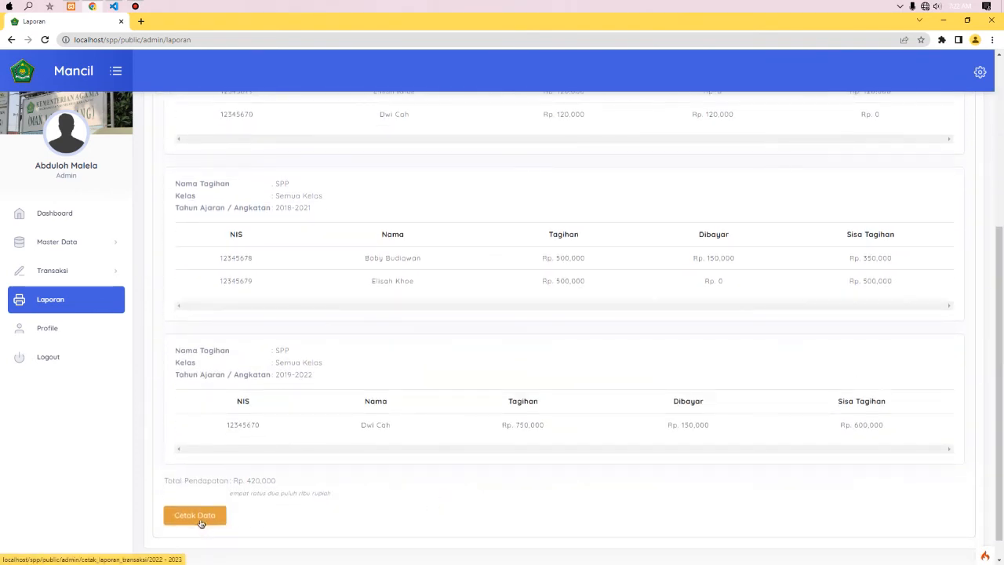
{"action": "scroll", "coordinate": [958, 177], "scroll_direction": "up", "scroll_amount": 4}
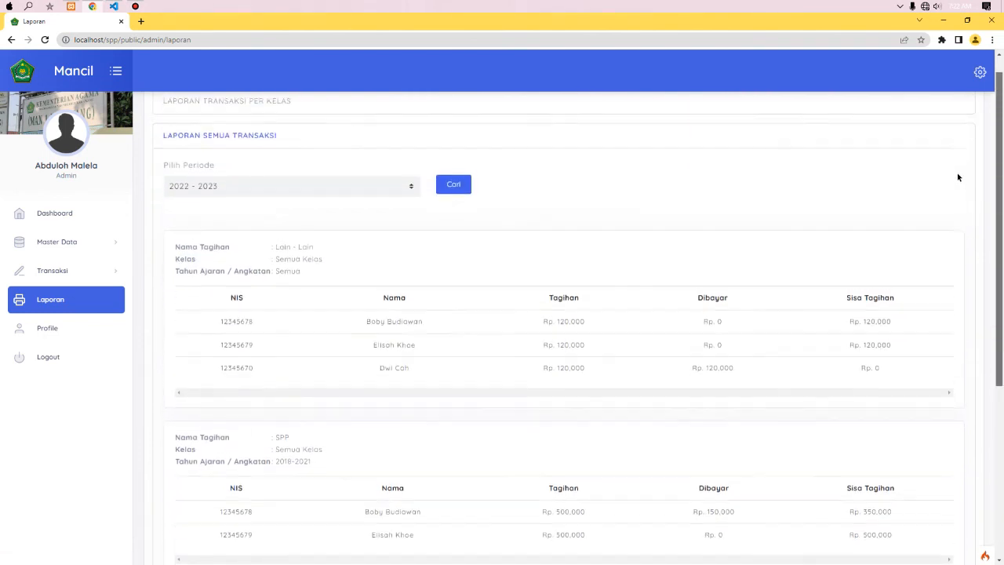
{"action": "scroll", "coordinate": [958, 177], "scroll_direction": "up", "scroll_amount": 1}
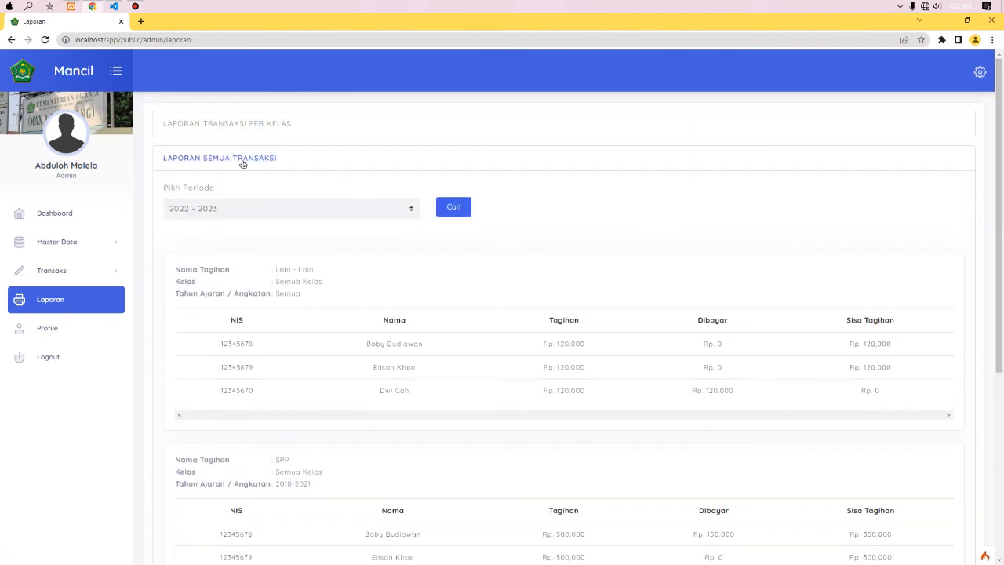
{"action": "scroll", "coordinate": [994, 237], "scroll_direction": "down", "scroll_amount": 3}
{"action": "scroll", "coordinate": [993, 238], "scroll_direction": "down", "scroll_amount": 3}
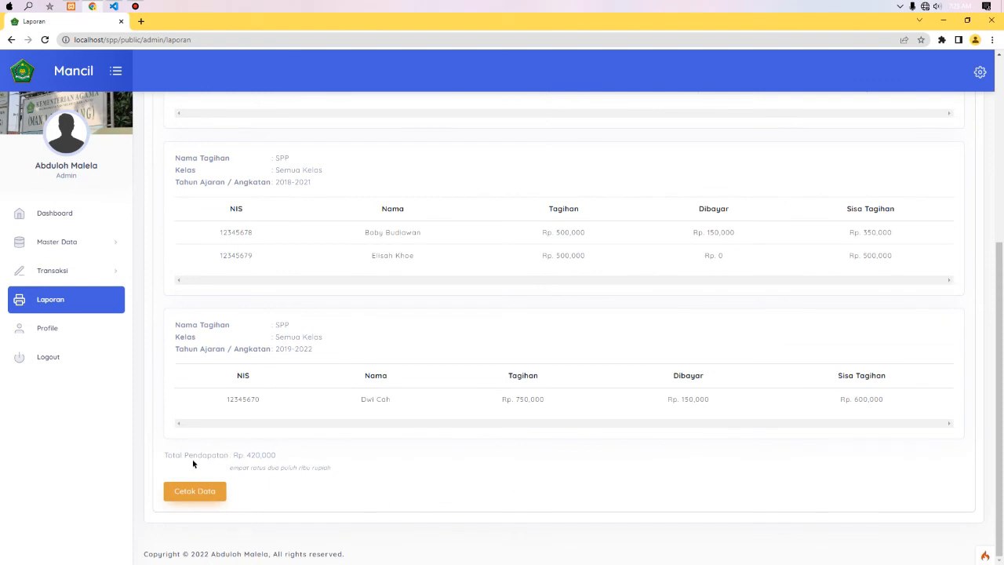
{"action": "left_click_drag", "start_coordinate": [185, 455], "coordinate": [228, 455]}
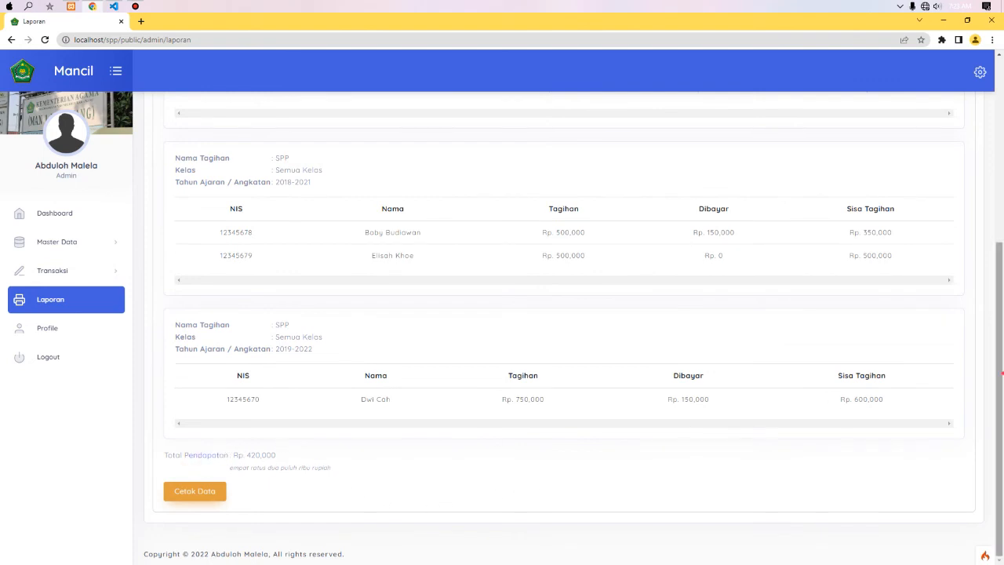
{"action": "scroll", "coordinate": [966, 215], "scroll_direction": "up", "scroll_amount": 5}
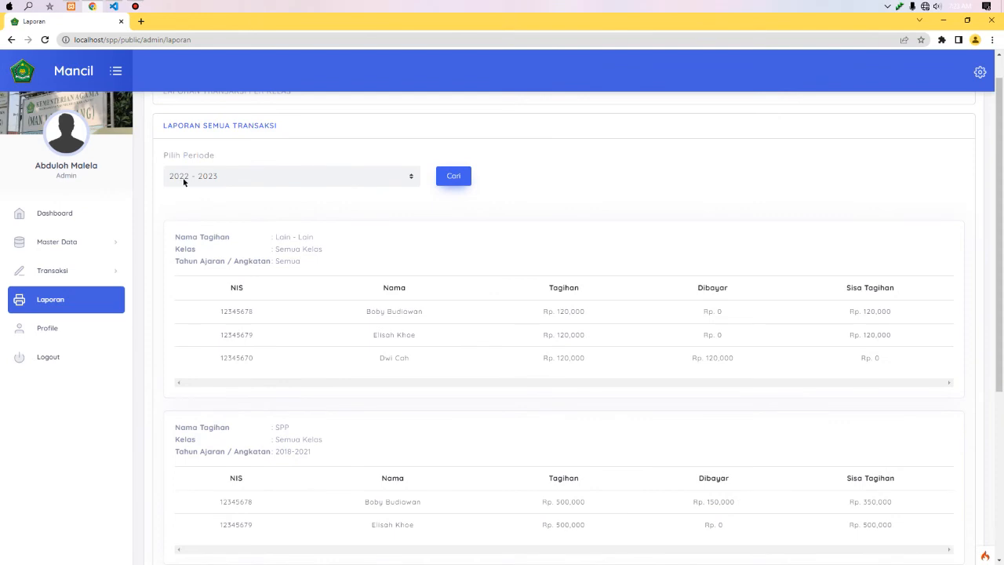
{"action": "scroll", "coordinate": [867, 331], "scroll_direction": "down", "scroll_amount": 5}
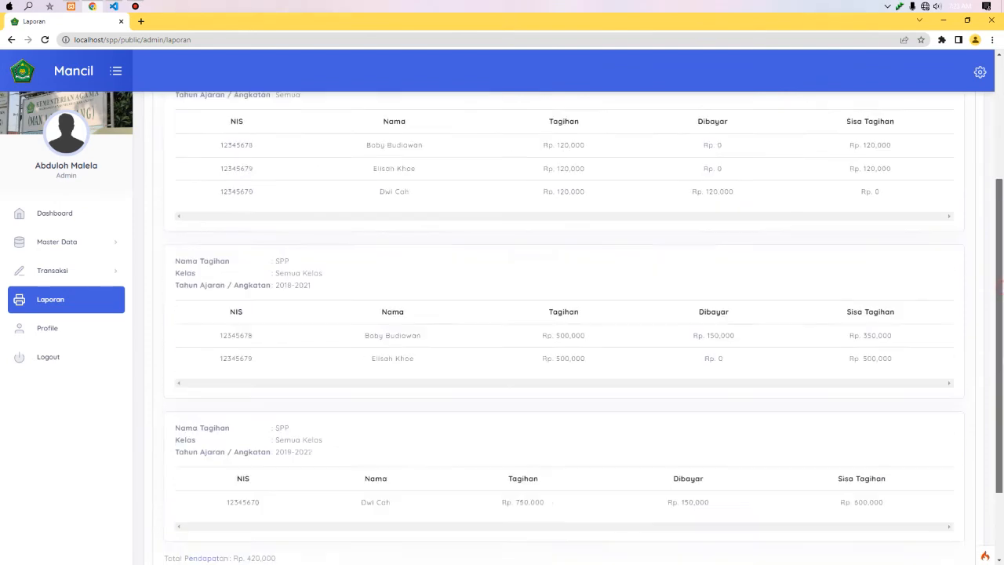
{"action": "left_click_drag", "start_coordinate": [232, 453], "coordinate": [266, 455]}
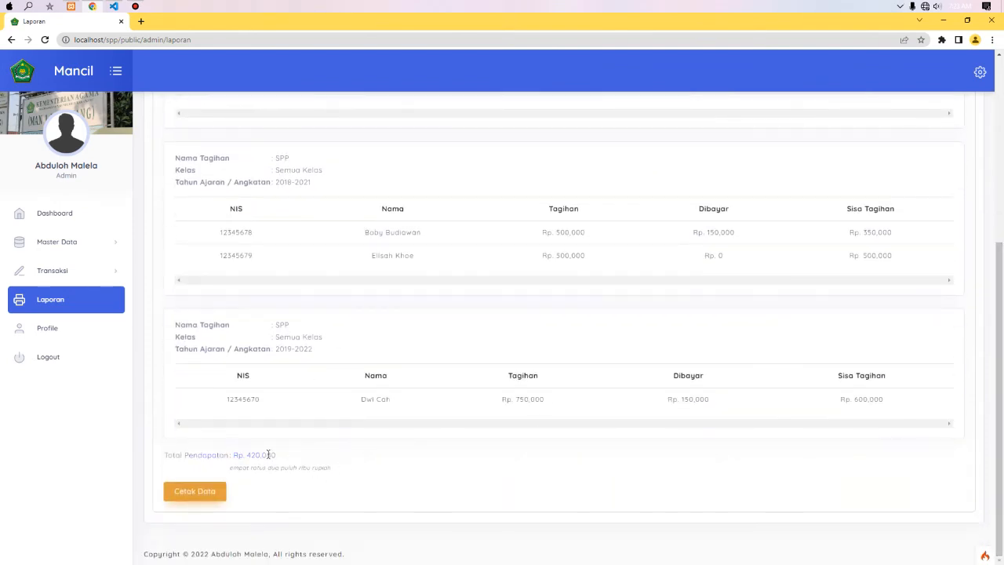
{"action": "left_click", "coordinate": [250, 453]}
- Close the printable Laporan Transaksi tab and bring up the 'Apakah Anda Yakin?' logout confirmation
{"action": "left_click", "coordinate": [196, 491]}
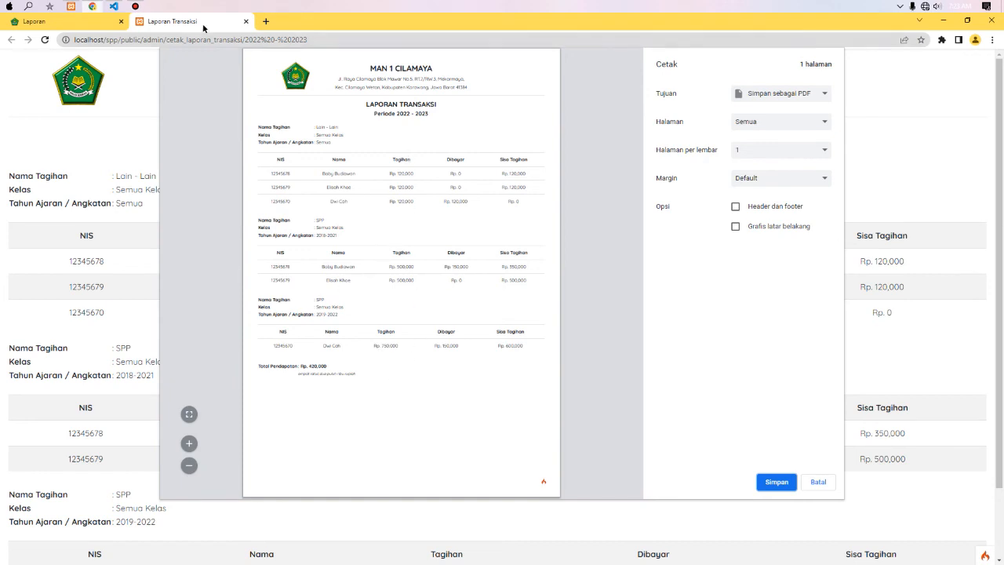
{"action": "left_click", "coordinate": [246, 21]}
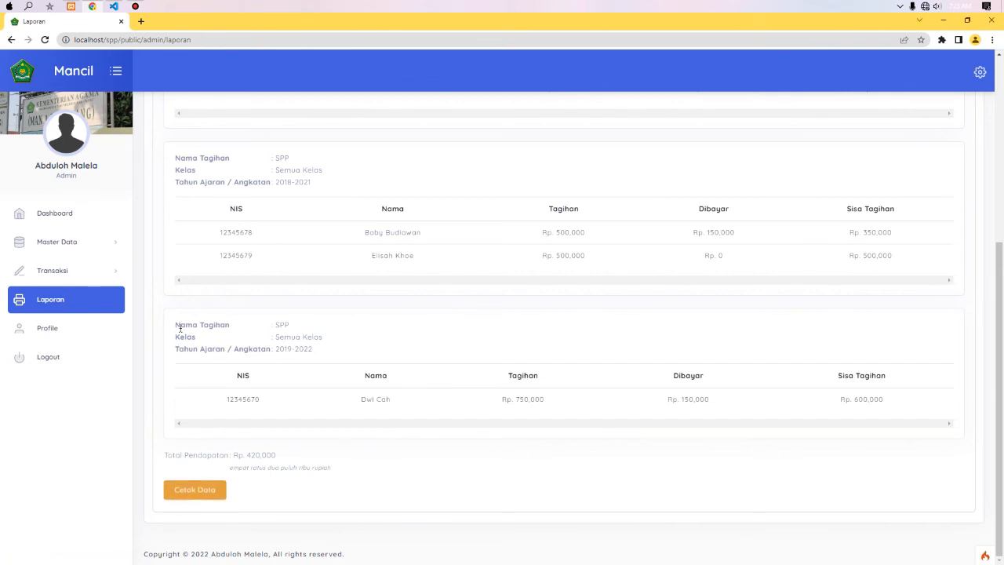
{"action": "left_click", "coordinate": [99, 358]}
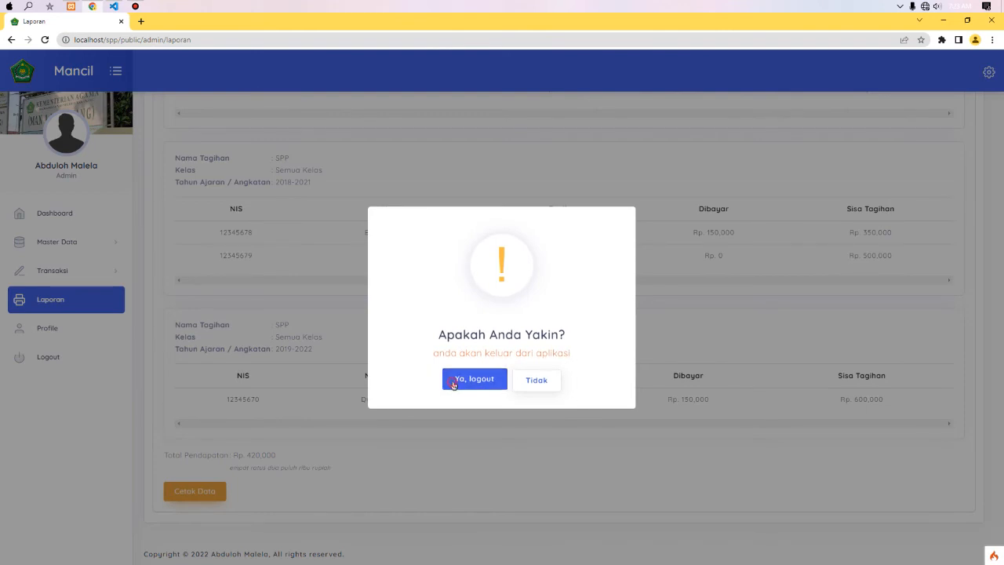
- Confirm the admin logout and sign in with the principal's username and password
{"action": "left_click", "coordinate": [454, 380]}
{"action": "left_click", "coordinate": [493, 365]}
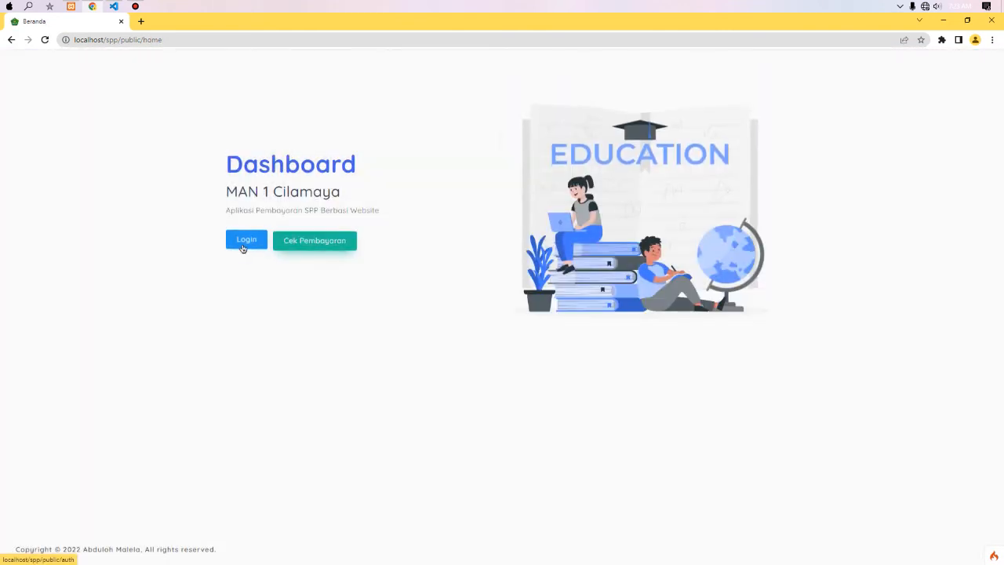
{"action": "left_click", "coordinate": [245, 242]}
{"action": "left_click", "coordinate": [421, 283]}
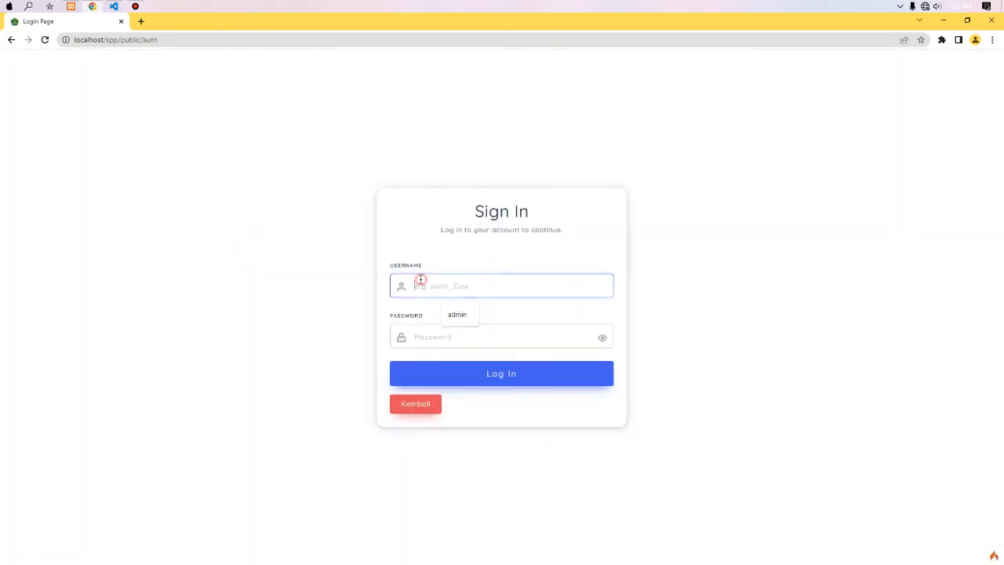
{"action": "key", "text": "Tab"}
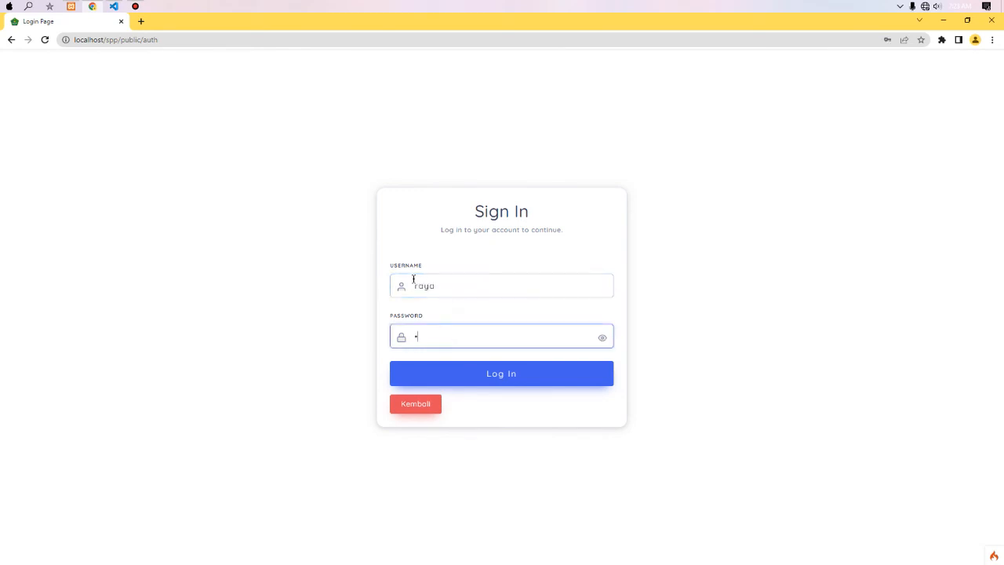
{"action": "key", "text": "Return"}
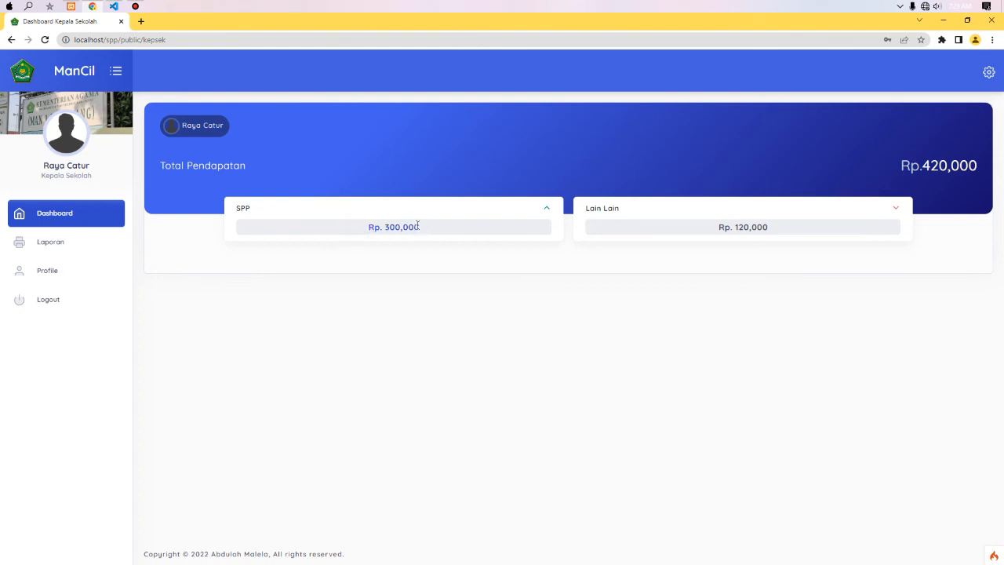
- Highlight the Lain Lain income and the Rp.420,000 total income on the principal dashboard
{"action": "left_click", "coordinate": [713, 228]}
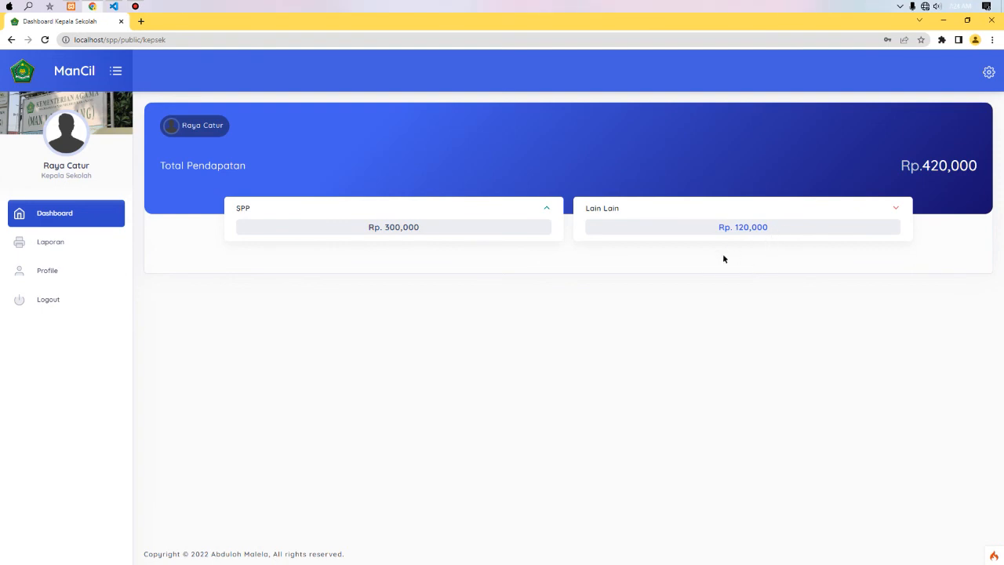
{"action": "left_click", "coordinate": [746, 286]}
{"action": "left_click_drag", "start_coordinate": [932, 166], "coordinate": [968, 165]}
{"action": "left_click", "coordinate": [374, 228]}
{"action": "left_click_drag", "start_coordinate": [908, 163], "coordinate": [957, 165]}
{"action": "left_click", "coordinate": [921, 355]}
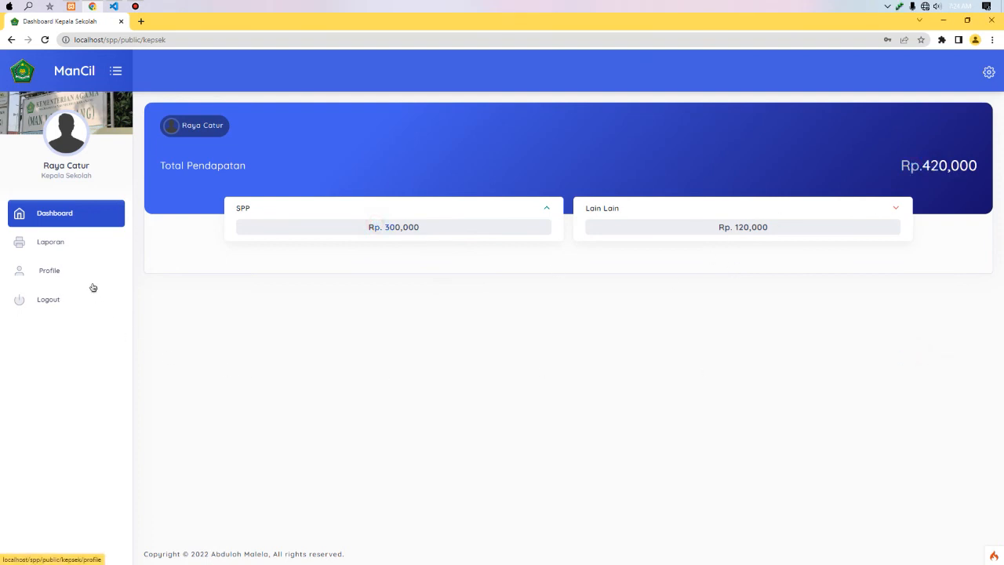
- Show the principal's Laporan transactions for the 2022 - 2023 period
{"action": "left_click", "coordinate": [61, 244]}
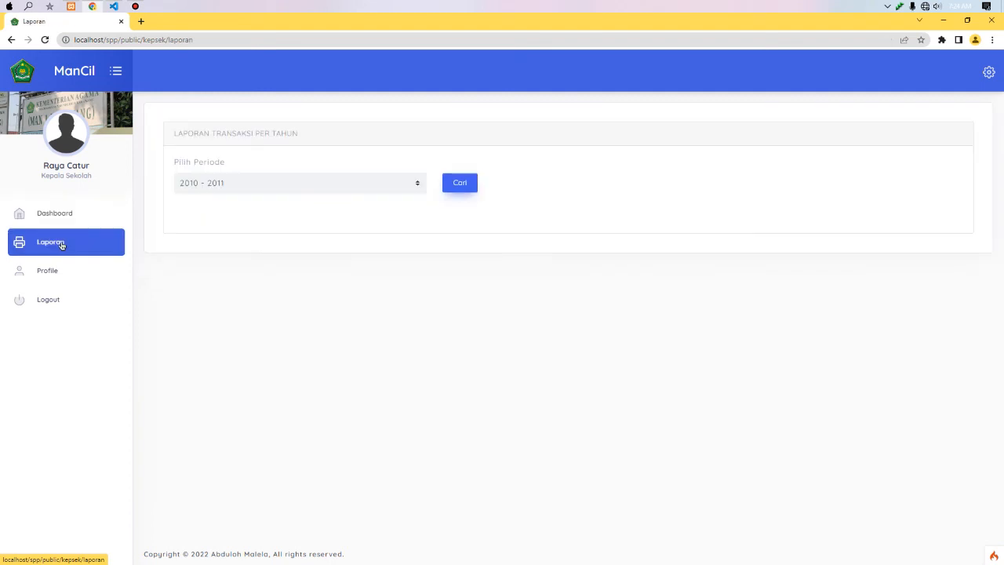
{"action": "left_click", "coordinate": [240, 185]}
{"action": "left_click", "coordinate": [205, 325]}
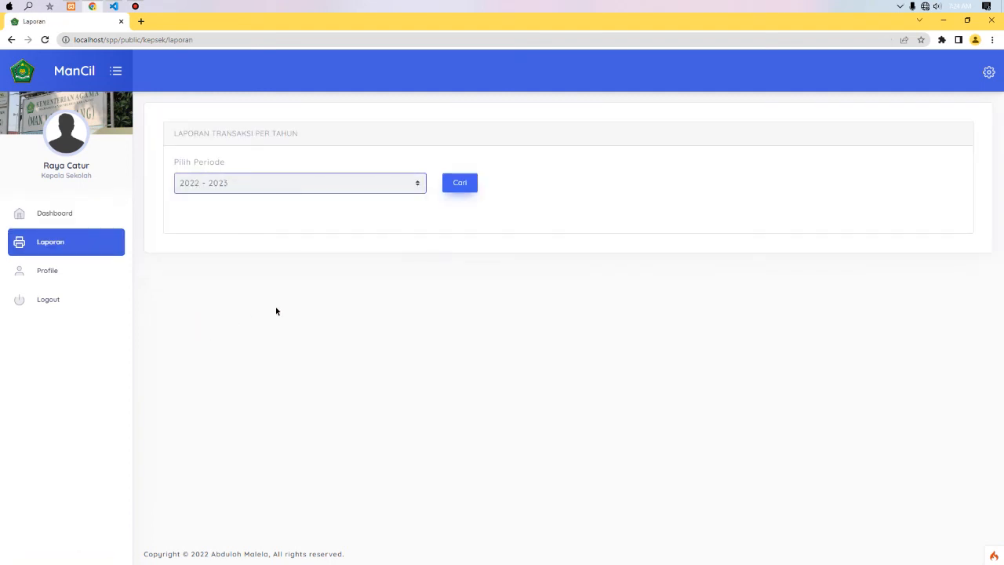
{"action": "left_click", "coordinate": [222, 198]}
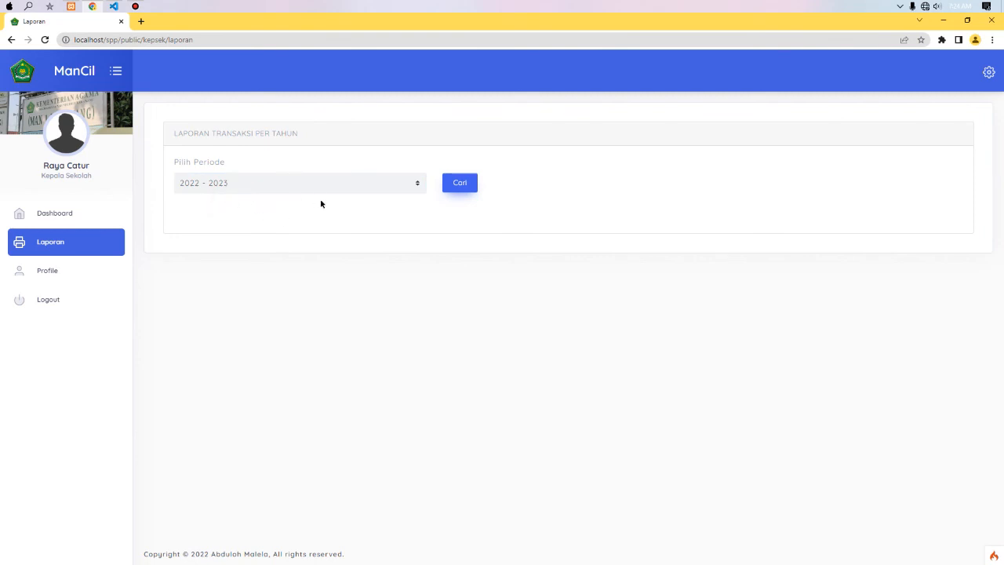
{"action": "left_click", "coordinate": [457, 184]}
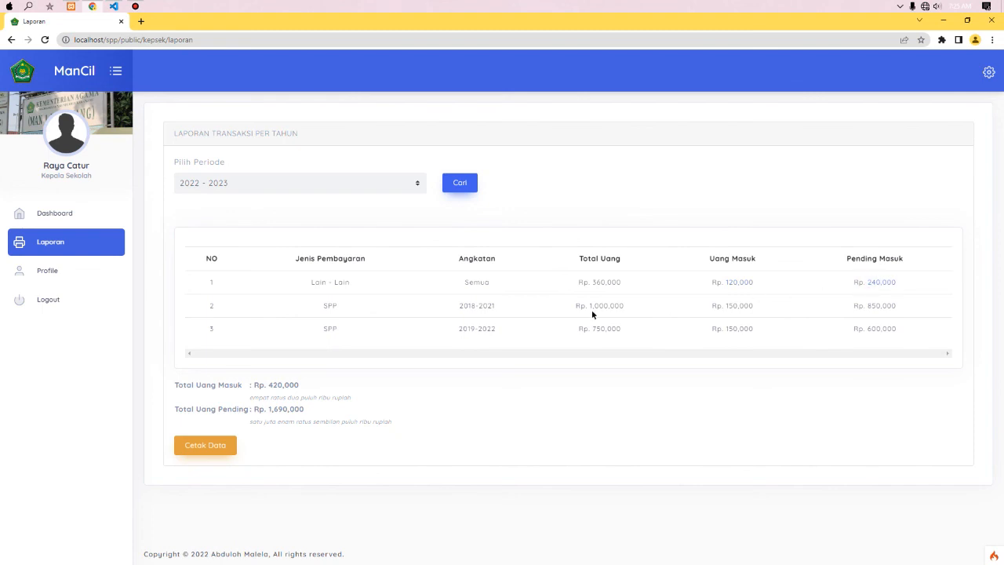
- Point out row values: Total Uang, SPP type, 2018-2021 cohort, Uang Masuk and Pending Masuk
{"action": "left_click", "coordinate": [591, 284]}
{"action": "left_click", "coordinate": [316, 309]}
{"action": "left_click", "coordinate": [455, 309]}
{"action": "left_click", "coordinate": [724, 305]}
{"action": "left_click", "coordinate": [866, 307]}
{"action": "left_click", "coordinate": [885, 306]}
- Open the printable 2022 - 2023 report with Cetak Data, then close the print tab
{"action": "left_click", "coordinate": [330, 430]}
{"action": "left_click", "coordinate": [318, 423]}
{"action": "left_click", "coordinate": [223, 444]}
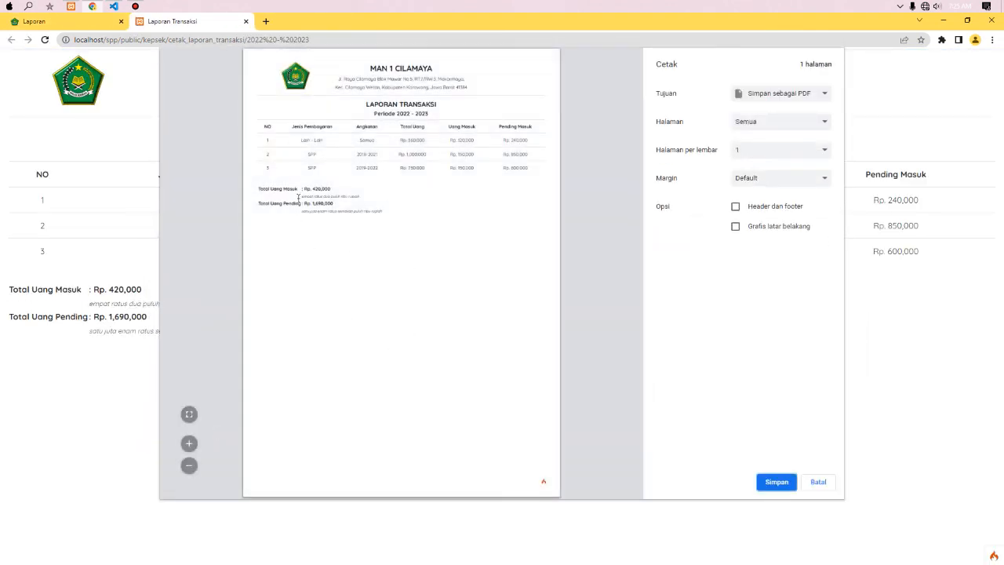
{"action": "left_click", "coordinate": [76, 26]}
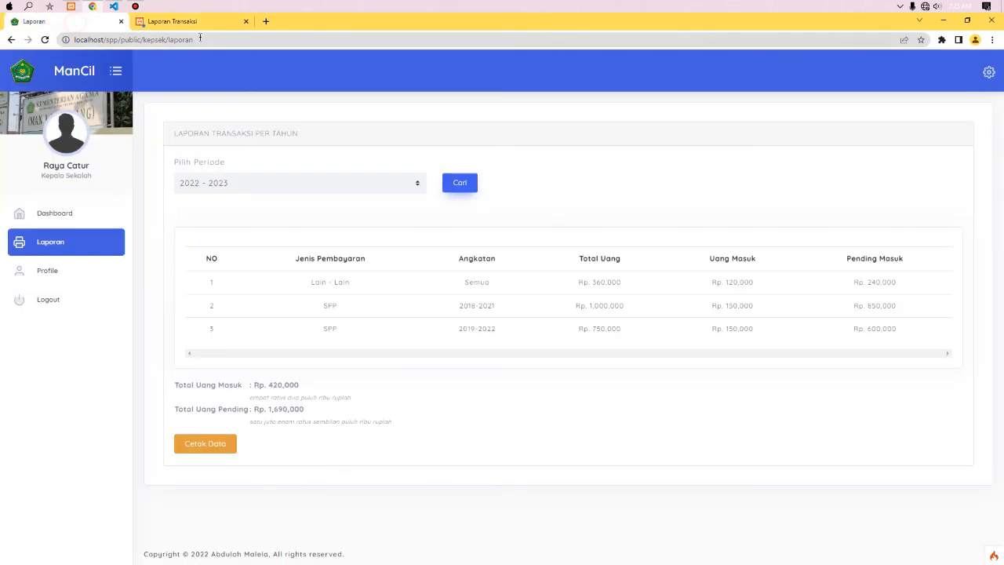
{"action": "left_click", "coordinate": [246, 21]}
- Log out of the principal account and look up a student's 2022 - 2023 bills by NIS on Cek Pembayaran
{"action": "left_click", "coordinate": [83, 301]}
{"action": "left_click", "coordinate": [473, 380]}
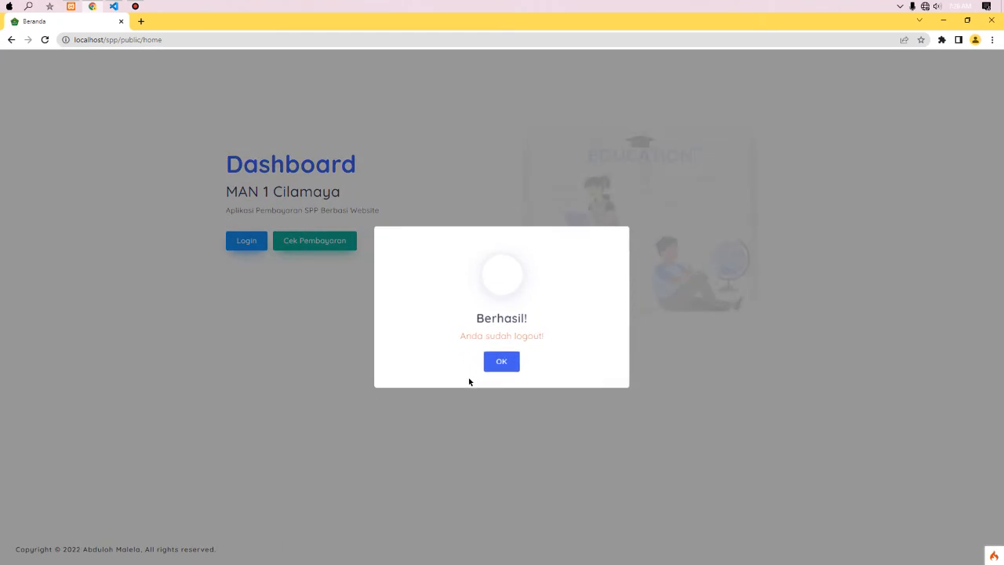
{"action": "left_click", "coordinate": [506, 363]}
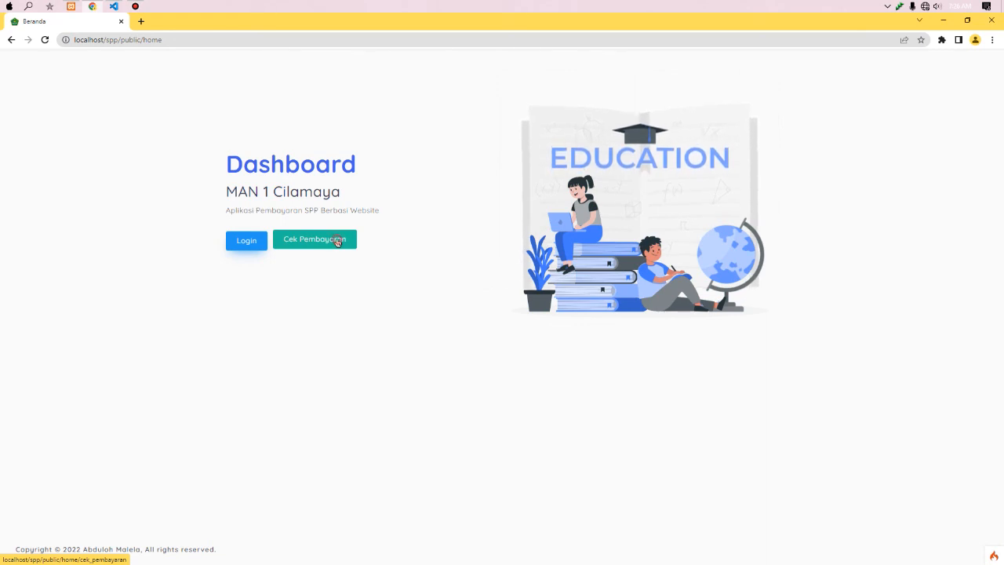
{"action": "left_click", "coordinate": [338, 241]}
{"action": "left_click", "coordinate": [420, 214]}
{"action": "type", "text": "12345678"}
{"action": "left_click", "coordinate": [483, 244]}
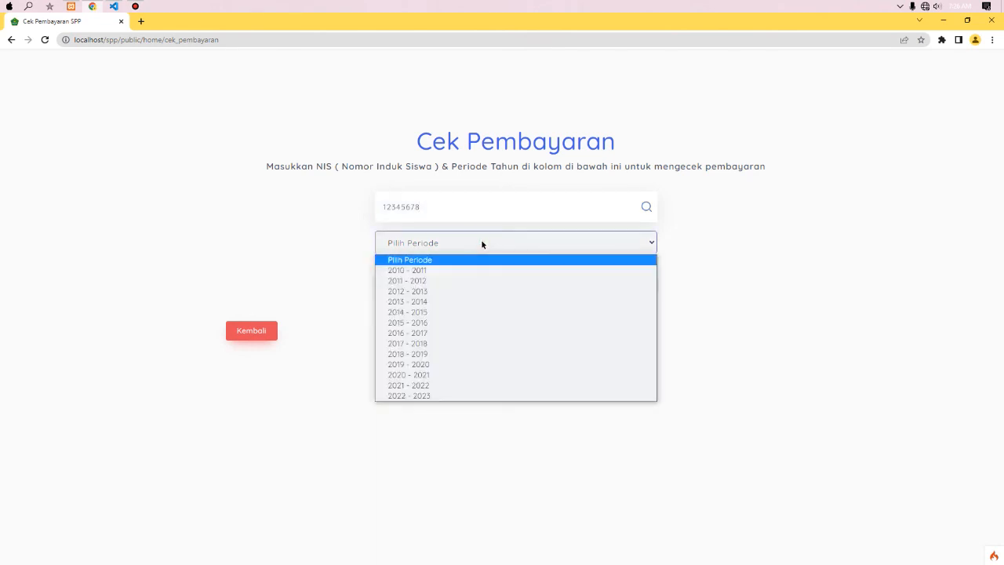
{"action": "left_click", "coordinate": [431, 395]}
{"action": "left_click", "coordinate": [508, 278]}
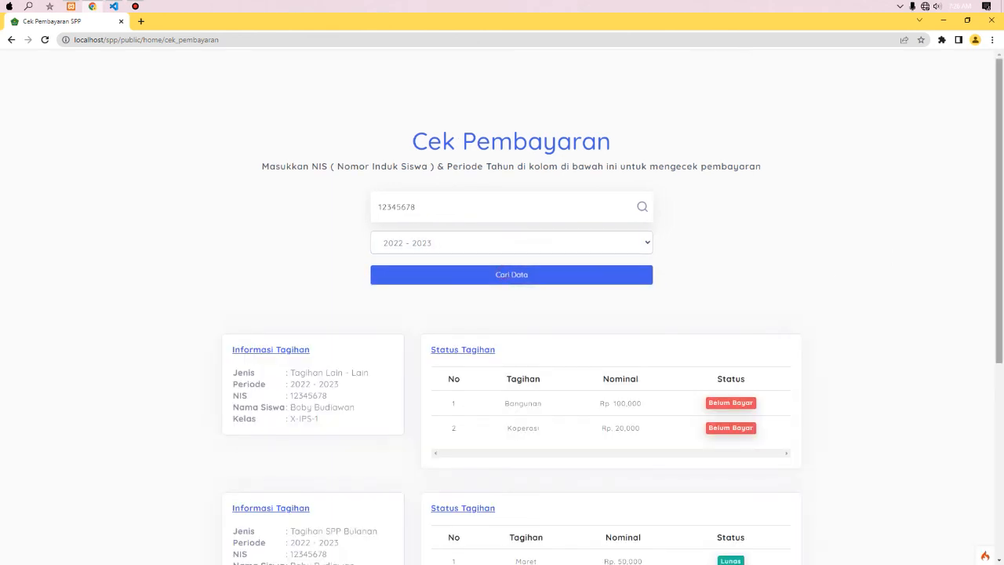
- Review the student's bill statuses, then return to the MAN 1 Cilamaya home page
{"action": "scroll", "coordinate": [548, 350], "scroll_direction": "down", "scroll_amount": 1}
{"action": "scroll", "coordinate": [512, 314], "scroll_direction": "down", "scroll_amount": 4}
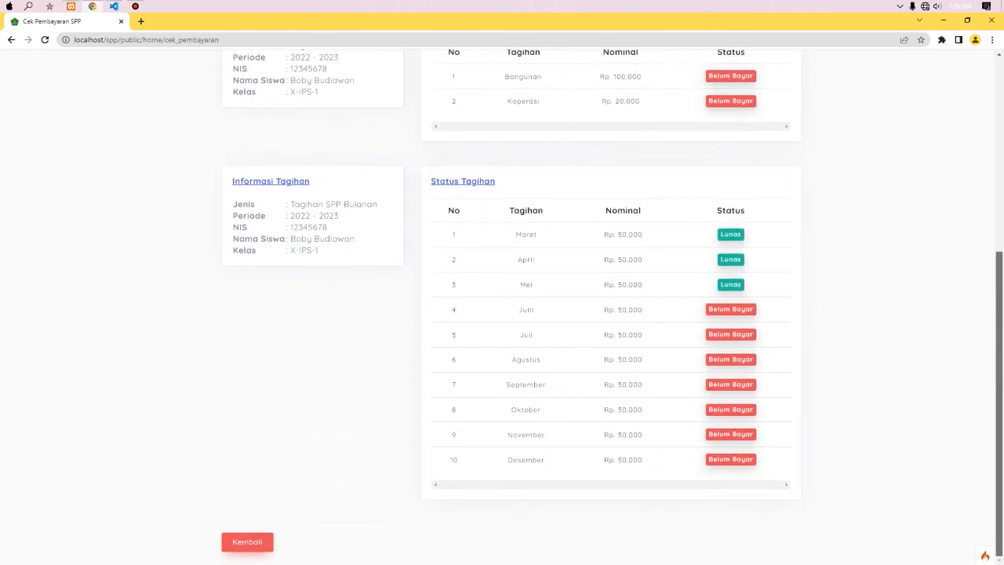
{"action": "scroll", "coordinate": [966, 282], "scroll_direction": "up", "scroll_amount": 4}
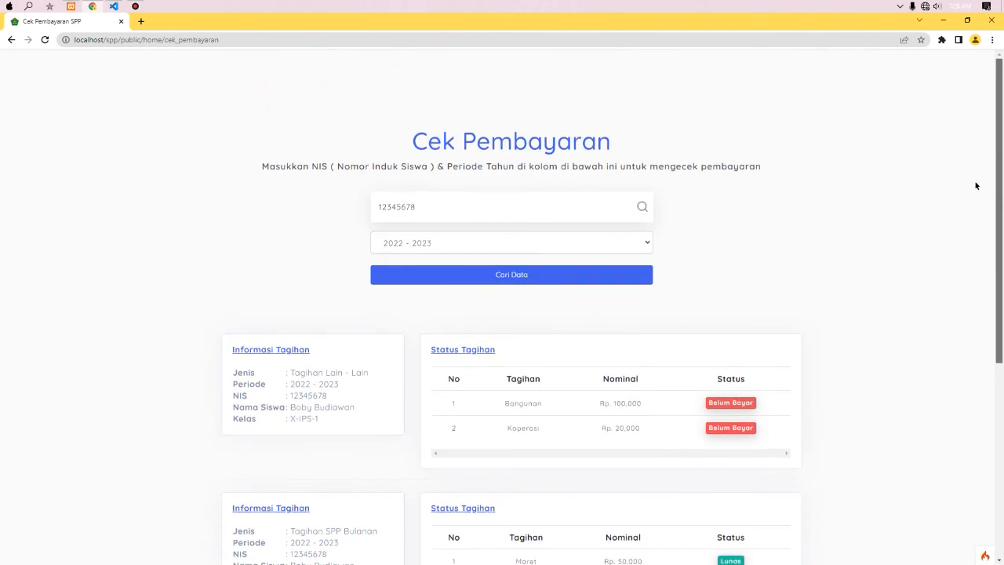
{"action": "scroll", "coordinate": [981, 169], "scroll_direction": "down", "scroll_amount": 4}
{"action": "scroll", "coordinate": [975, 321], "scroll_direction": "up", "scroll_amount": 4}
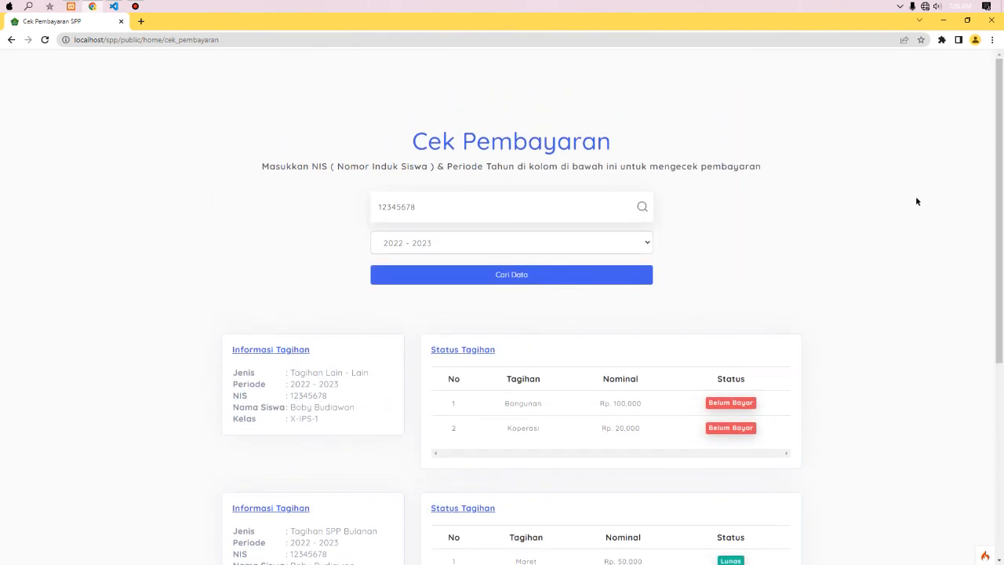
{"action": "scroll", "coordinate": [917, 198], "scroll_direction": "down", "scroll_amount": 2}
{"action": "scroll", "coordinate": [715, 286], "scroll_direction": "down", "scroll_amount": 3}
{"action": "scroll", "coordinate": [715, 287], "scroll_direction": "up", "scroll_amount": 4}
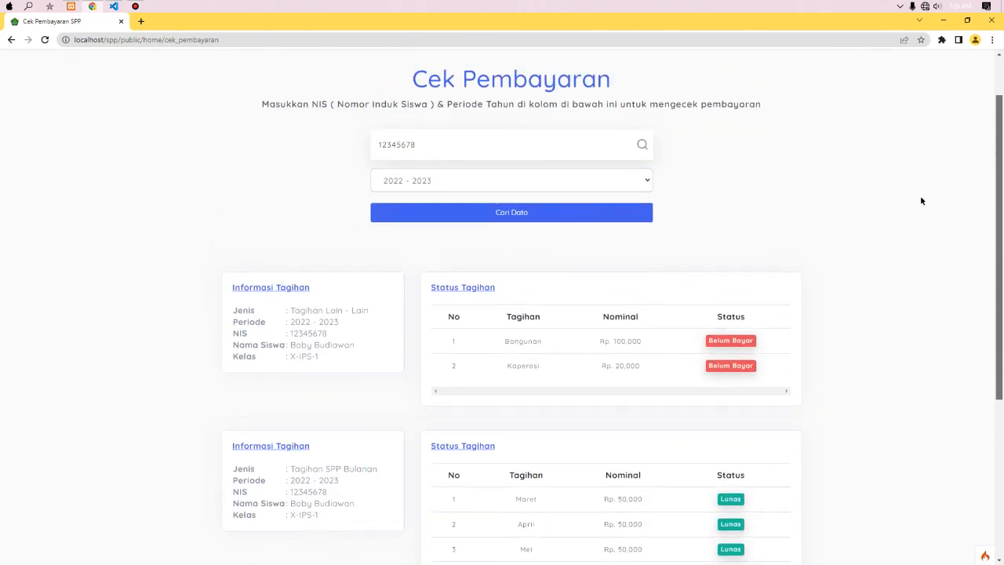
{"action": "scroll", "coordinate": [395, 145], "scroll_direction": "down", "scroll_amount": 4}
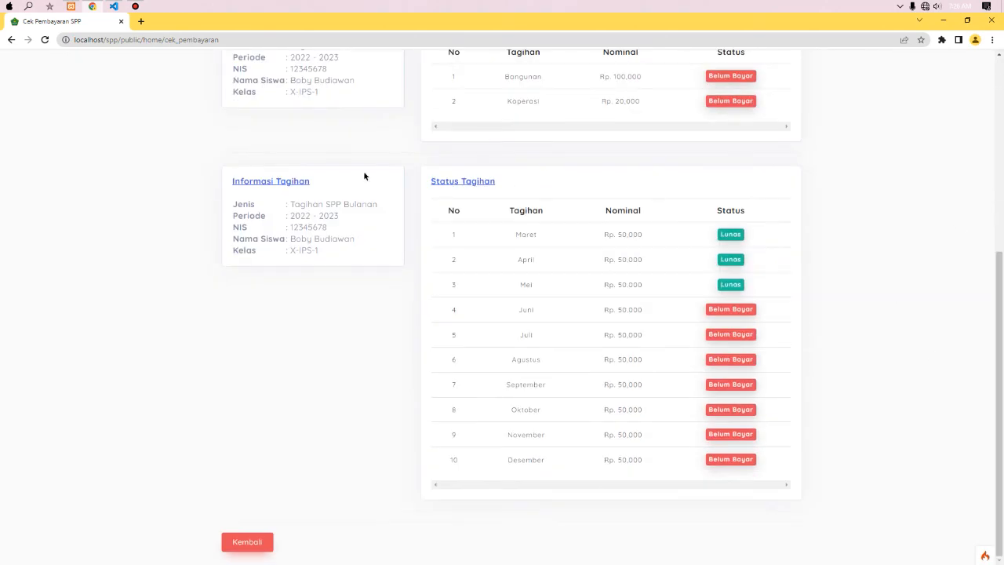
{"action": "left_click_drag", "start_coordinate": [999, 326], "coordinate": [981, 262]}
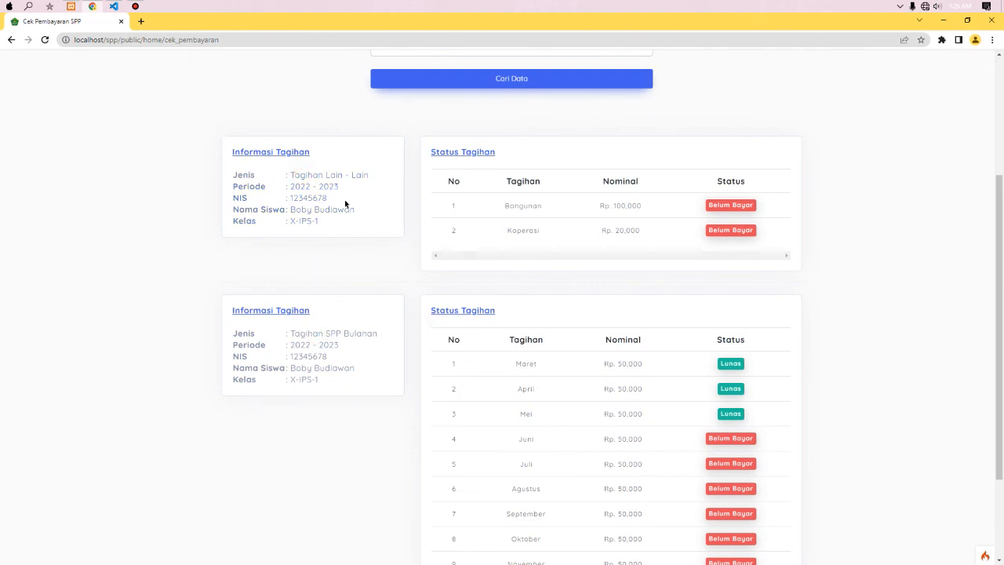
{"action": "left_click_drag", "start_coordinate": [998, 307], "coordinate": [981, 297]}
{"action": "scroll", "coordinate": [908, 328], "scroll_direction": "down", "scroll_amount": 2}
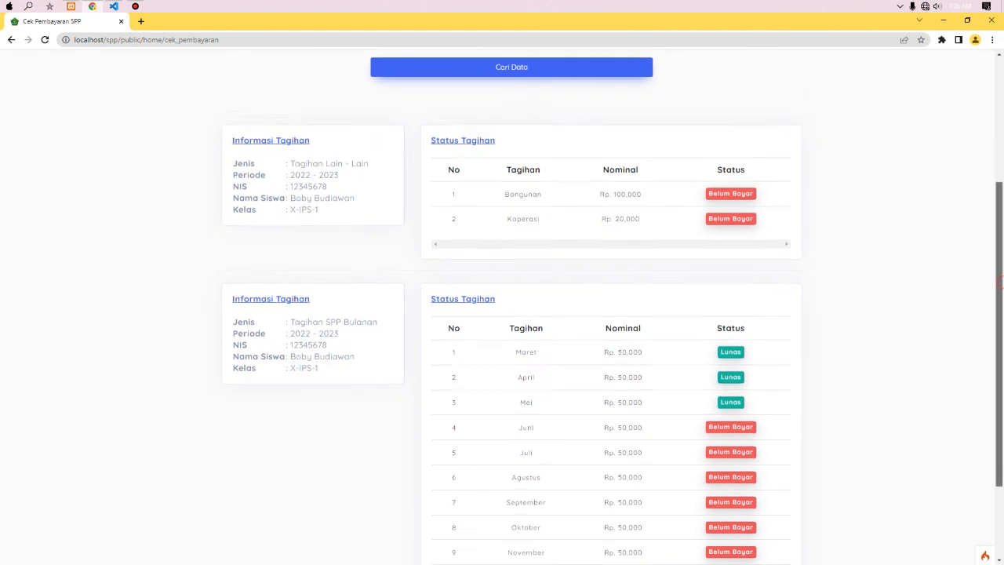
{"action": "left_click", "coordinate": [244, 545]}
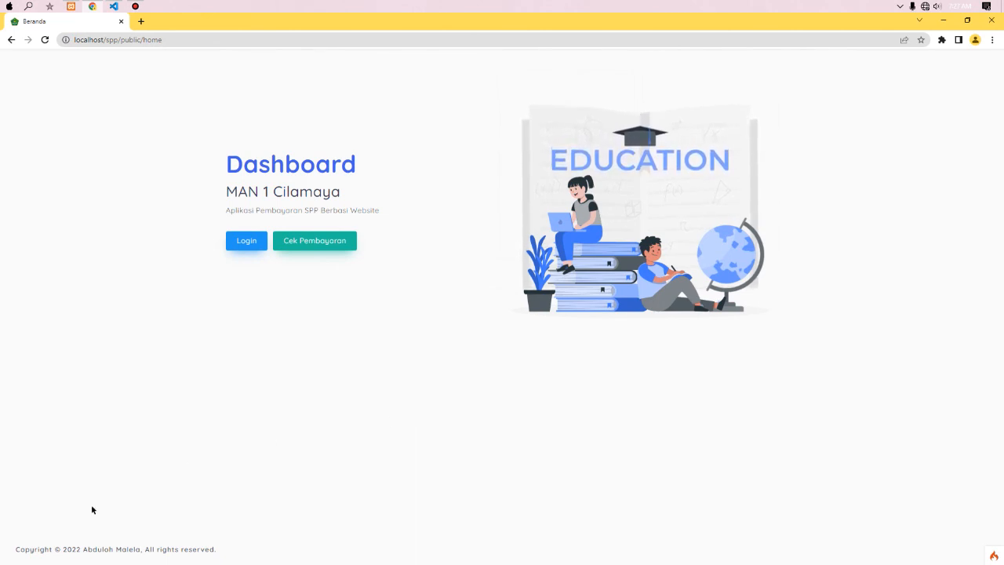
{"action": "left_click", "coordinate": [13, 549]}
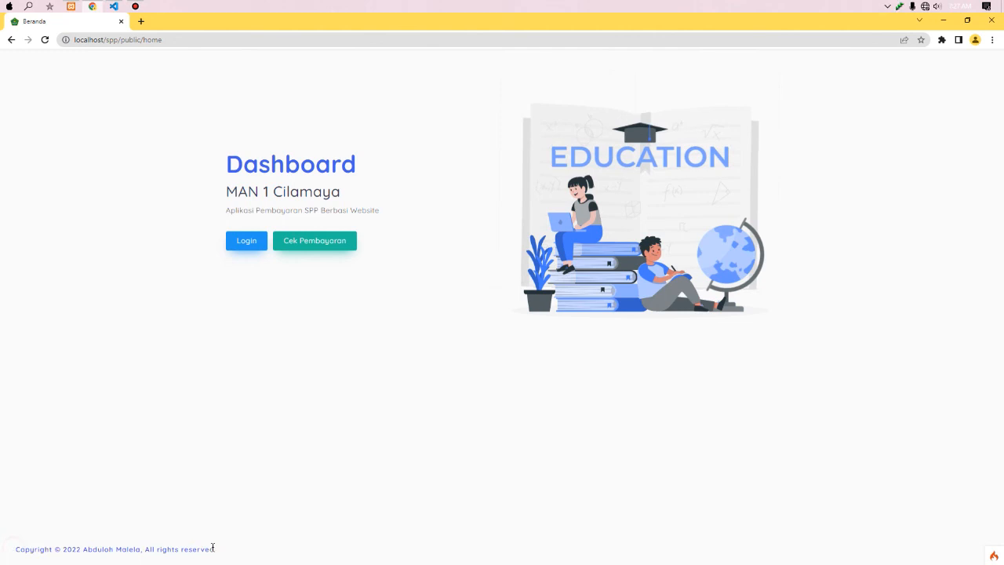